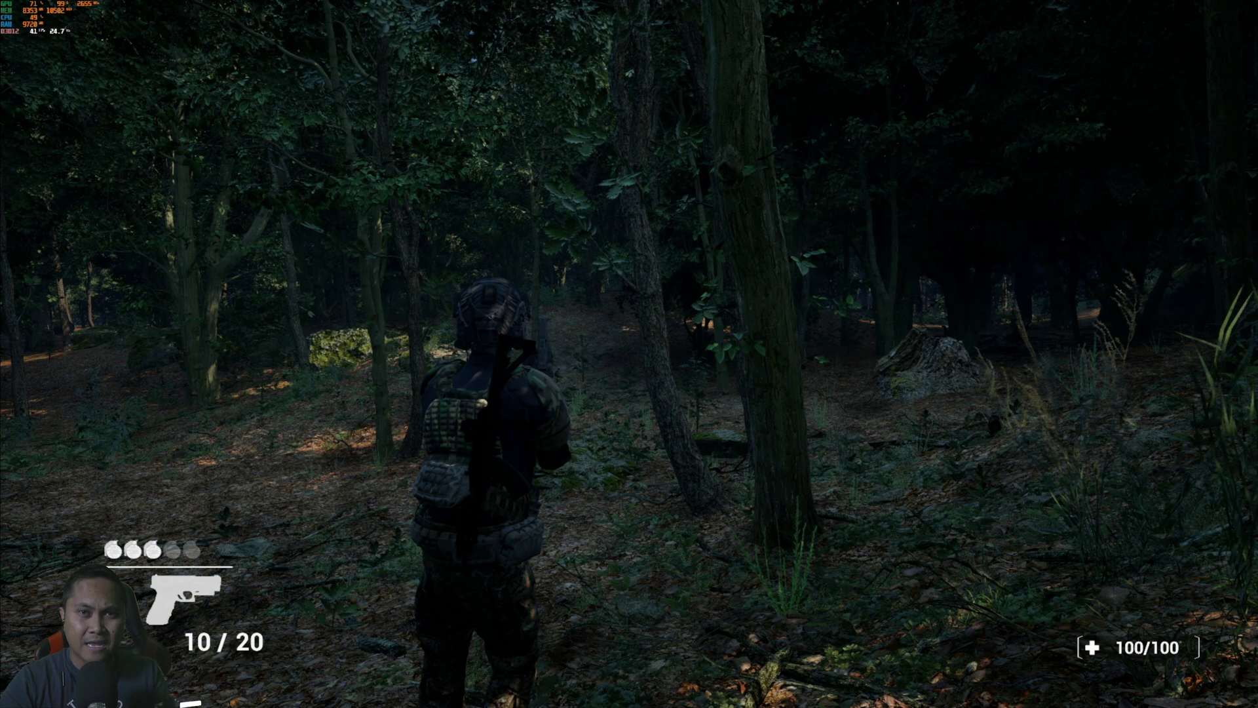
Confirm OBS Studio is version 28.1.1 (64-bit) in the About box, then open Settings.
key(alt+Tab)
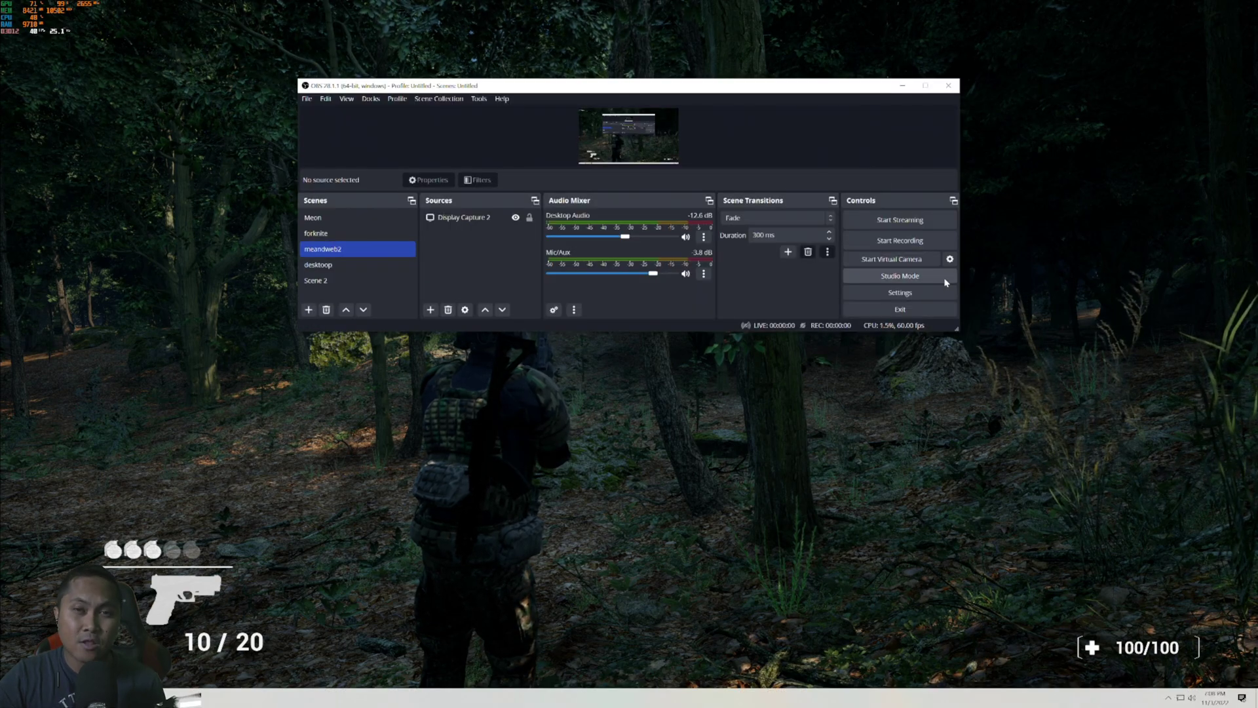
click(501, 98)
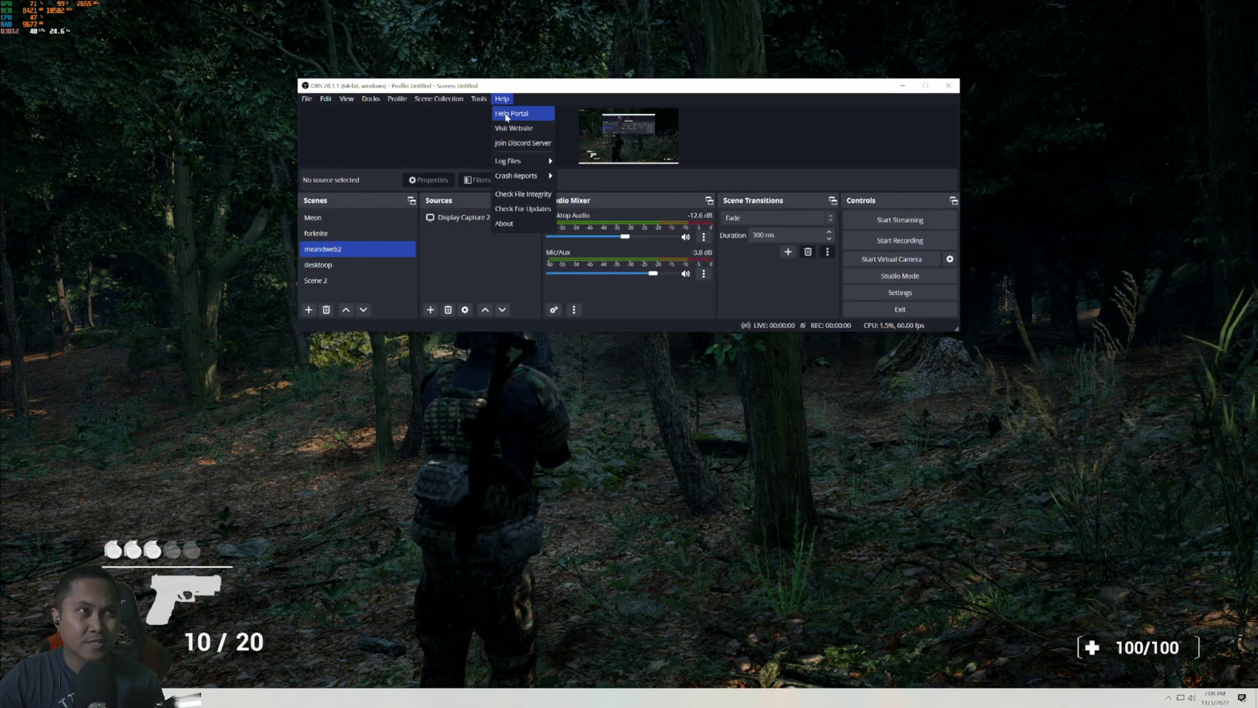
click(514, 221)
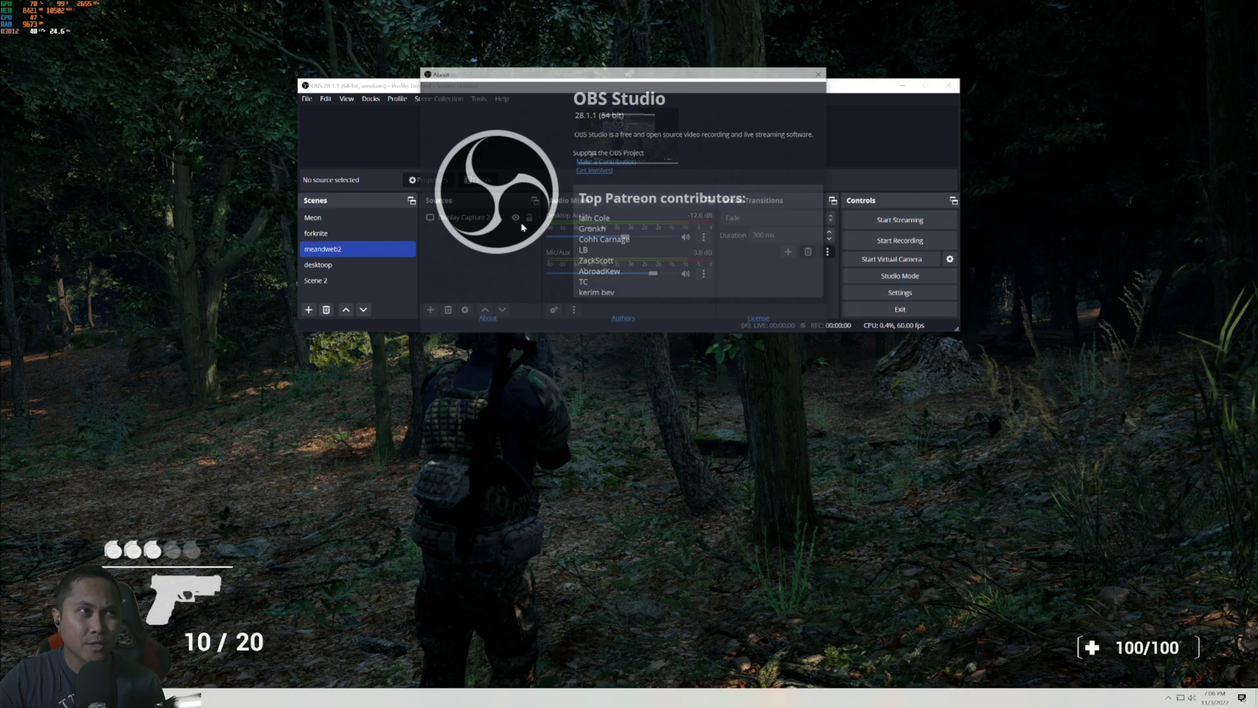
click(822, 72)
click(926, 298)
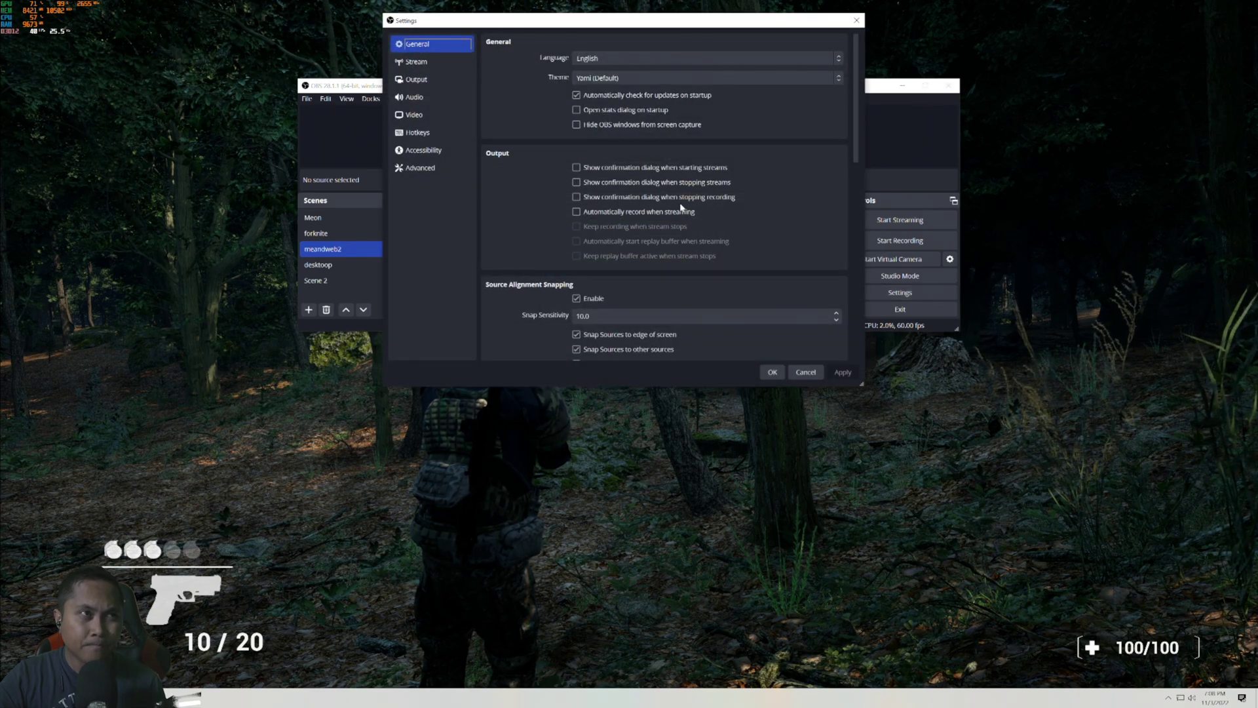
Set the recording encoder to NVIDIA NVENC H.264 with Lossless rate control and main profile, and apply.
click(420, 80)
click(544, 66)
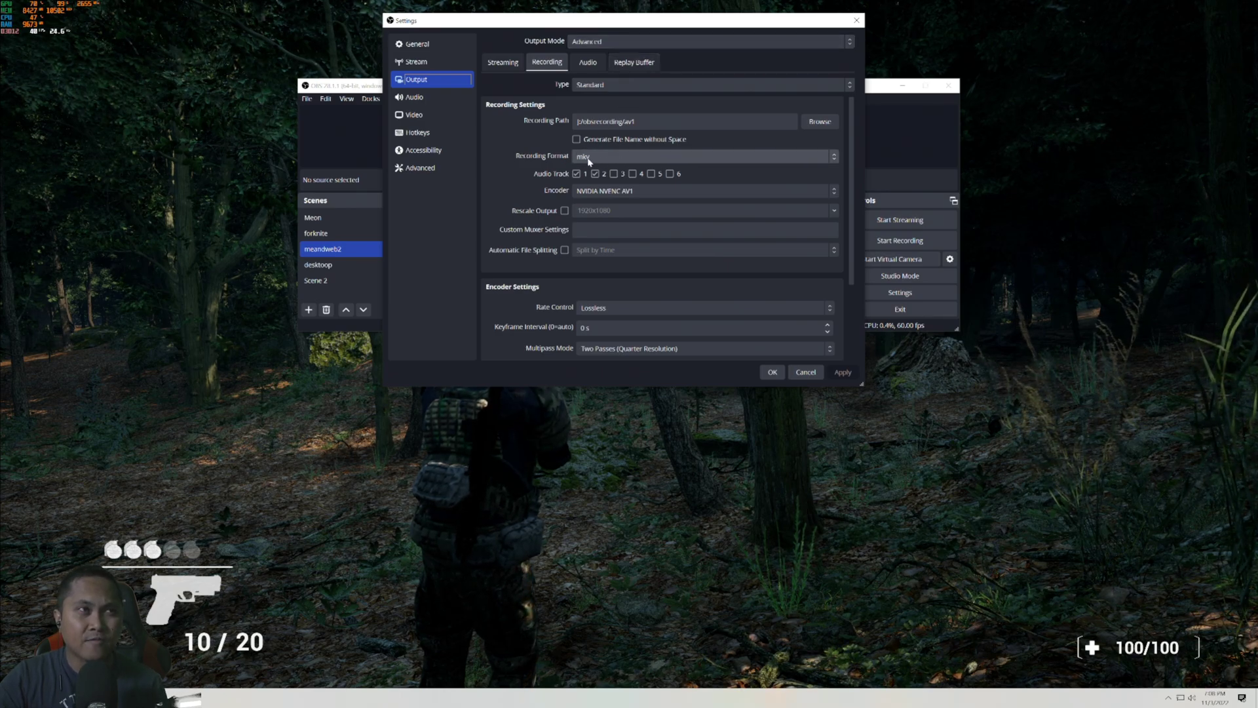
click(601, 195)
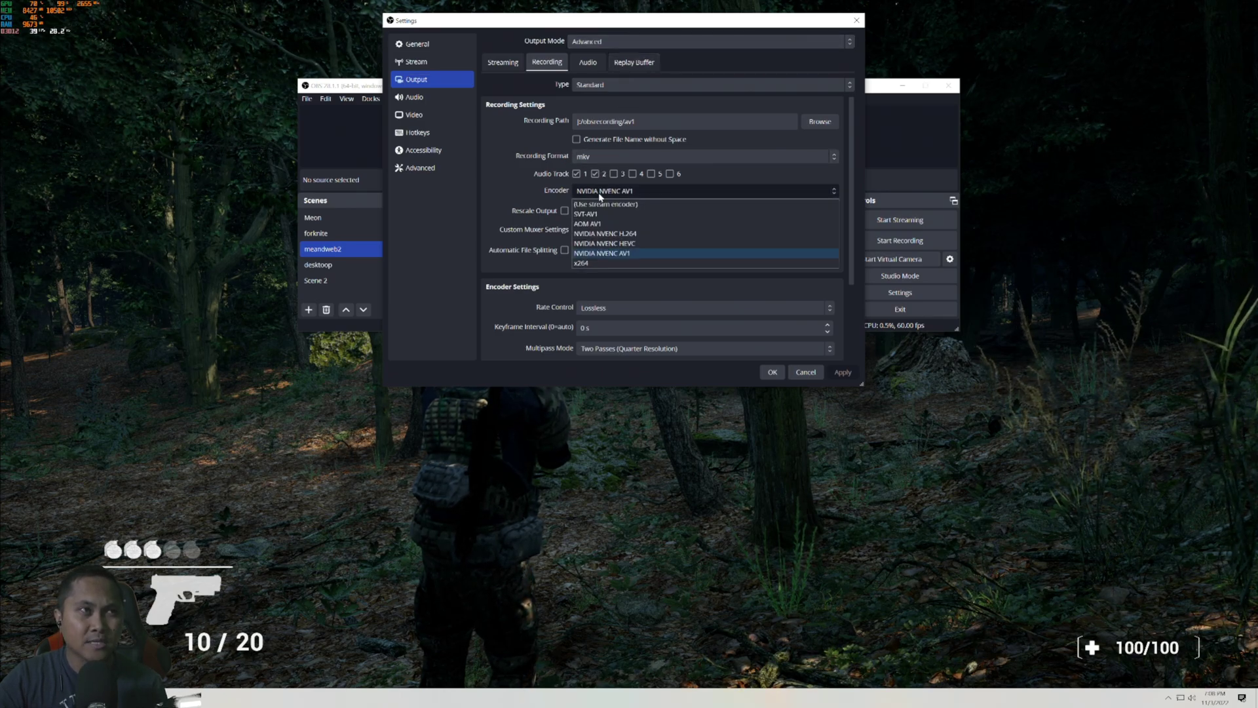
click(640, 233)
scroll(851, 264, down, 1)
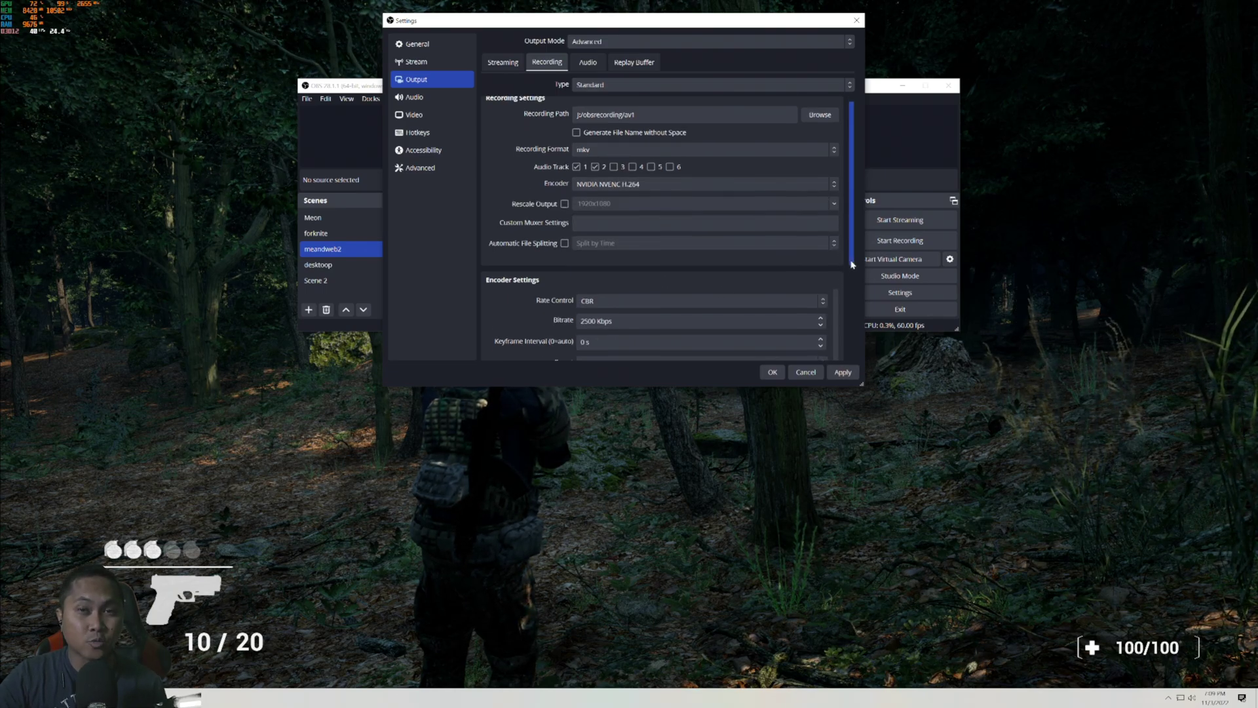
mouse_move(852, 264)
mouse_down()
mouse_move(852, 296)
mouse_move(852, 284)
mouse_up()
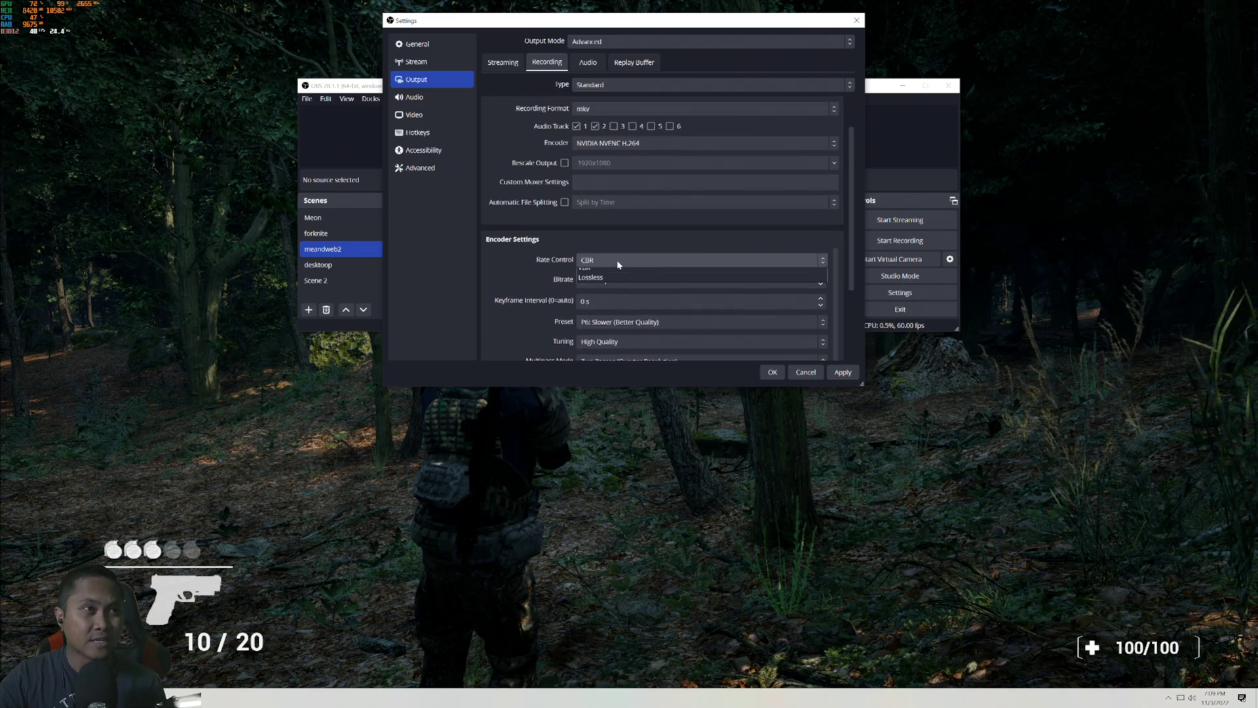
click(602, 302)
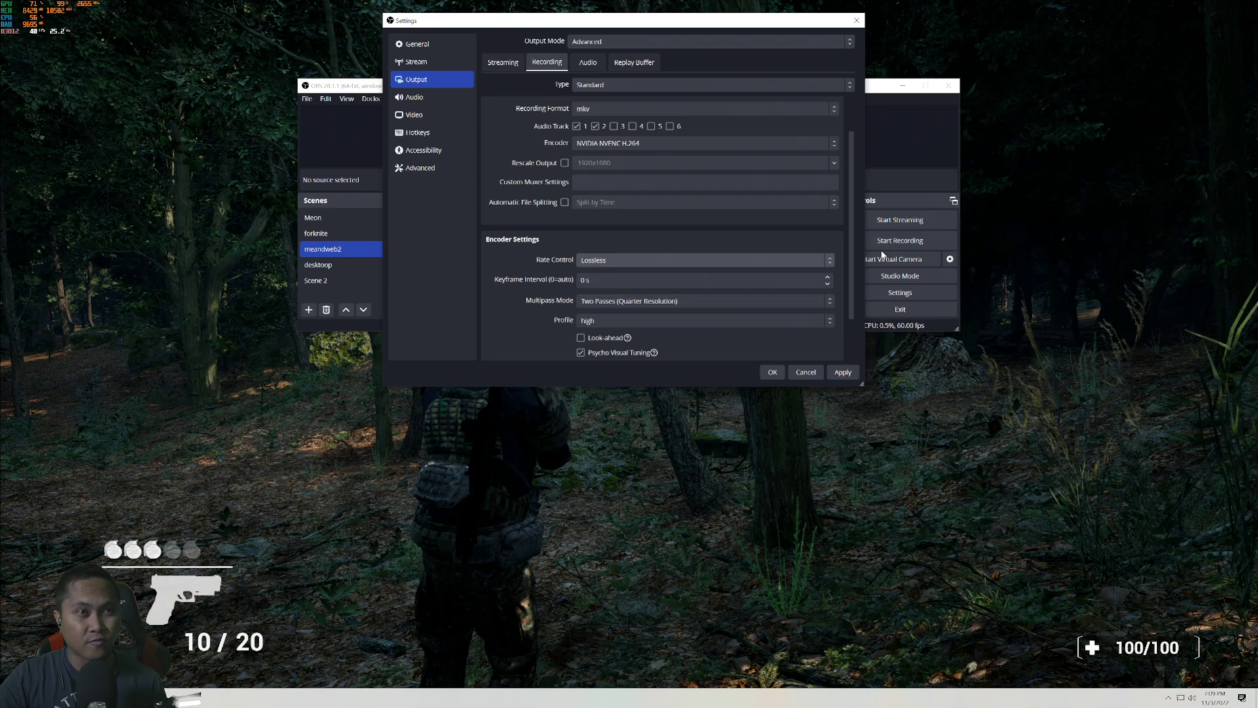
scroll(848, 288, down, 2)
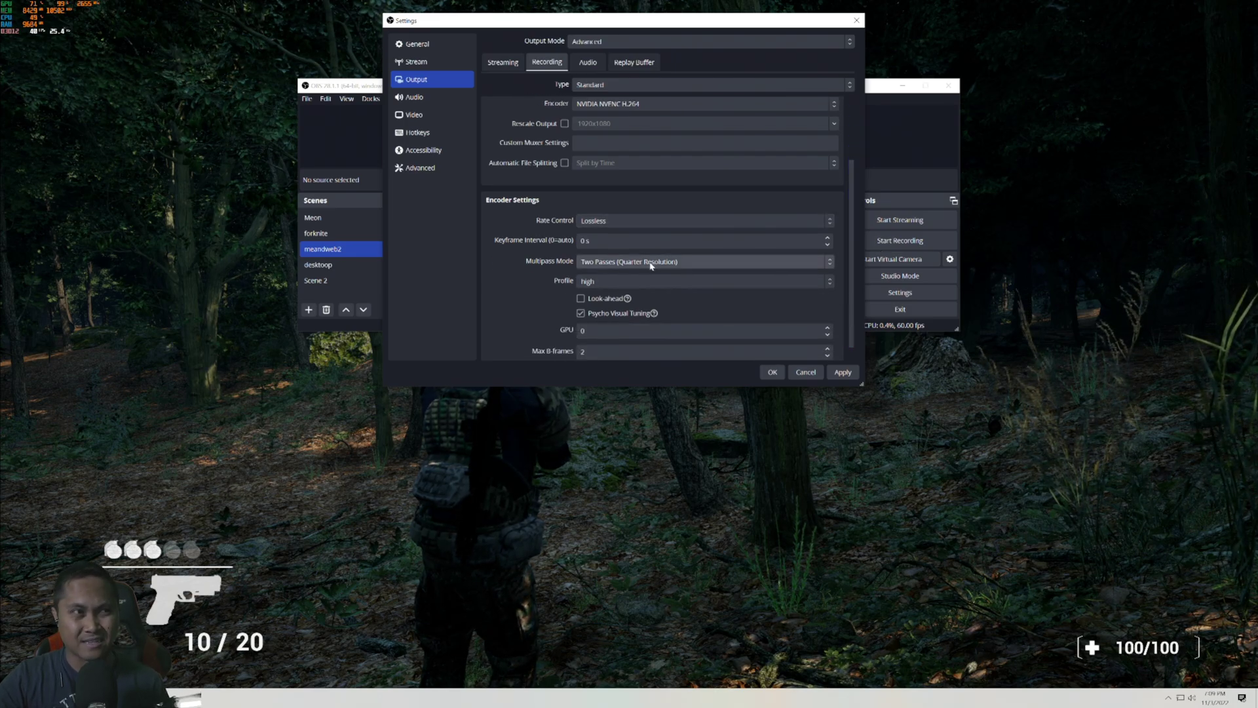
click(649, 278)
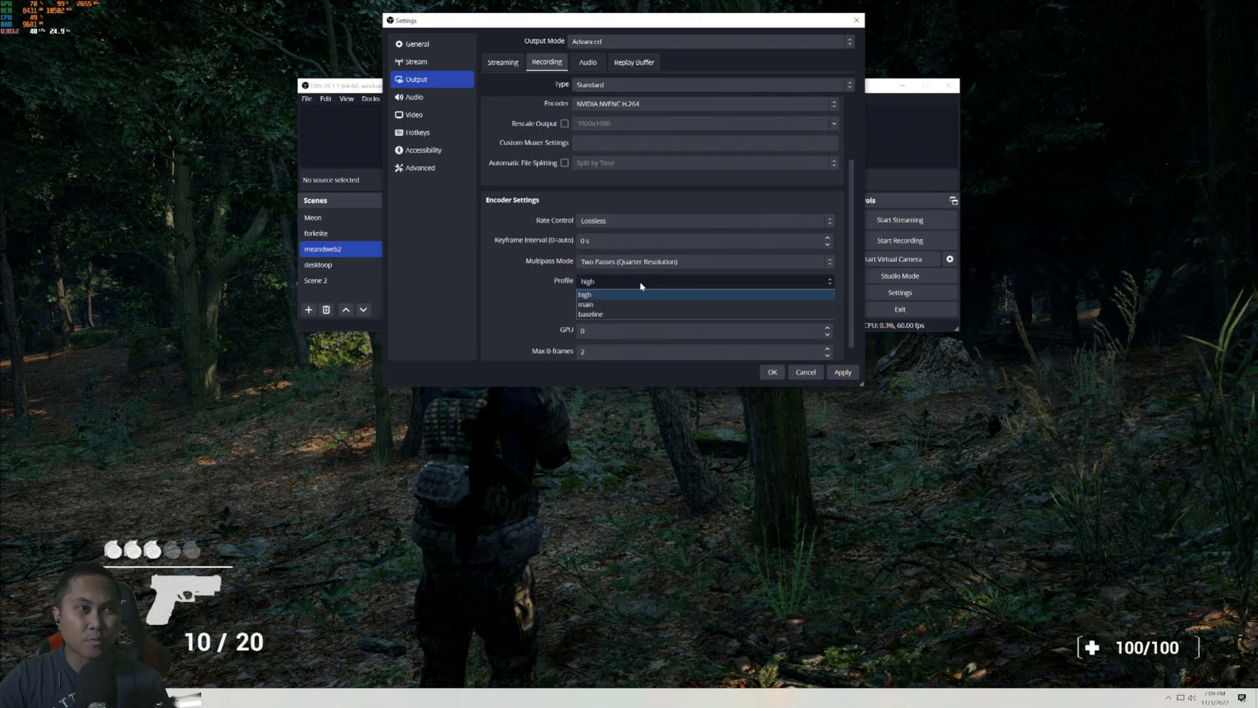
click(620, 305)
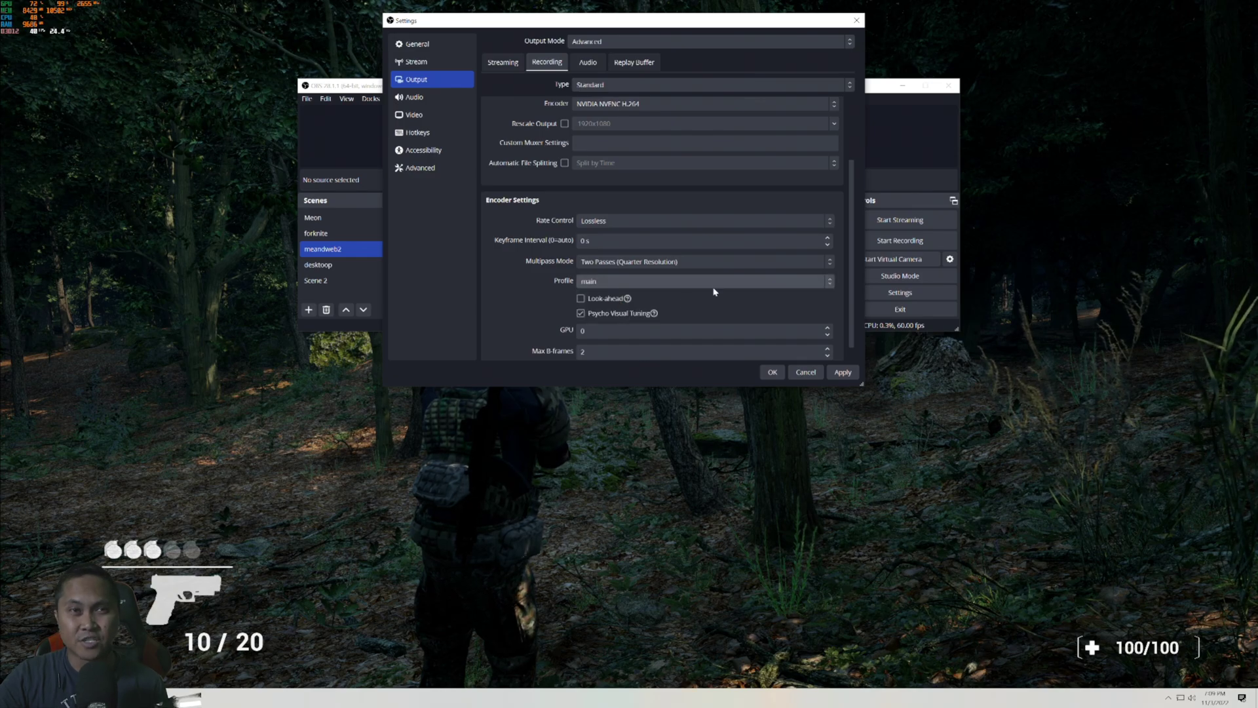
click(844, 374)
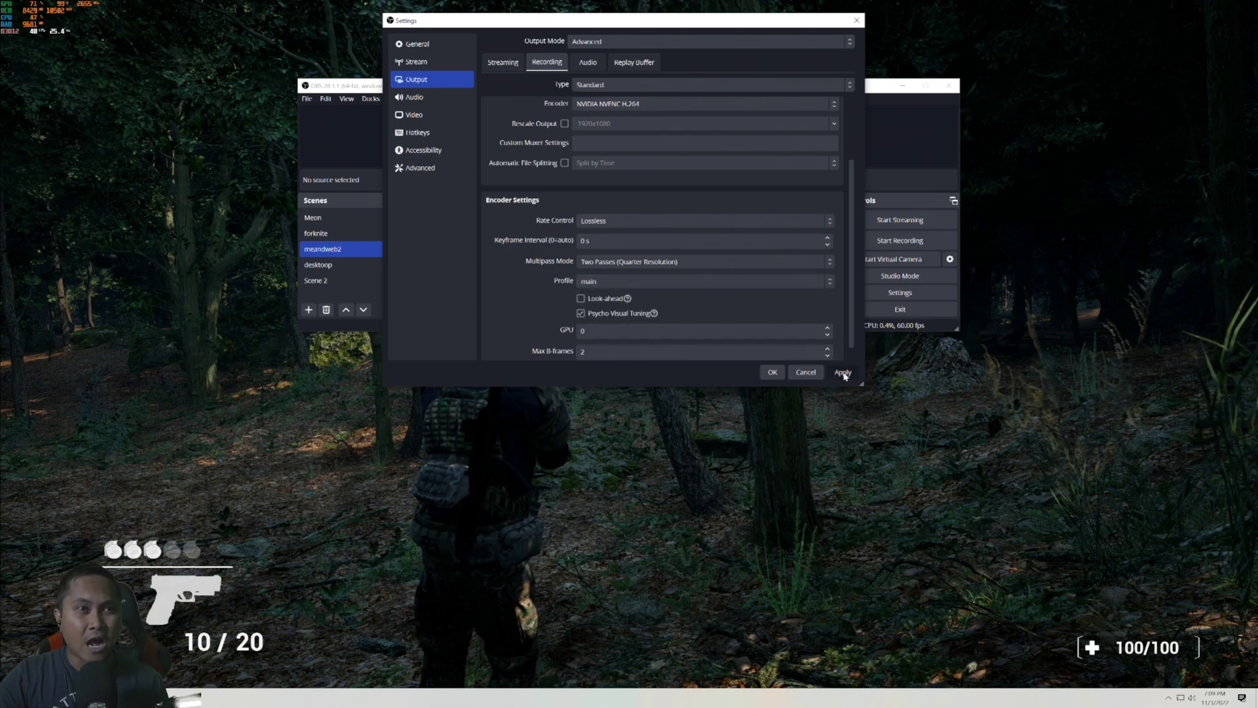
Close the settings keeping the changes and start recording the forest gameplay.
click(773, 372)
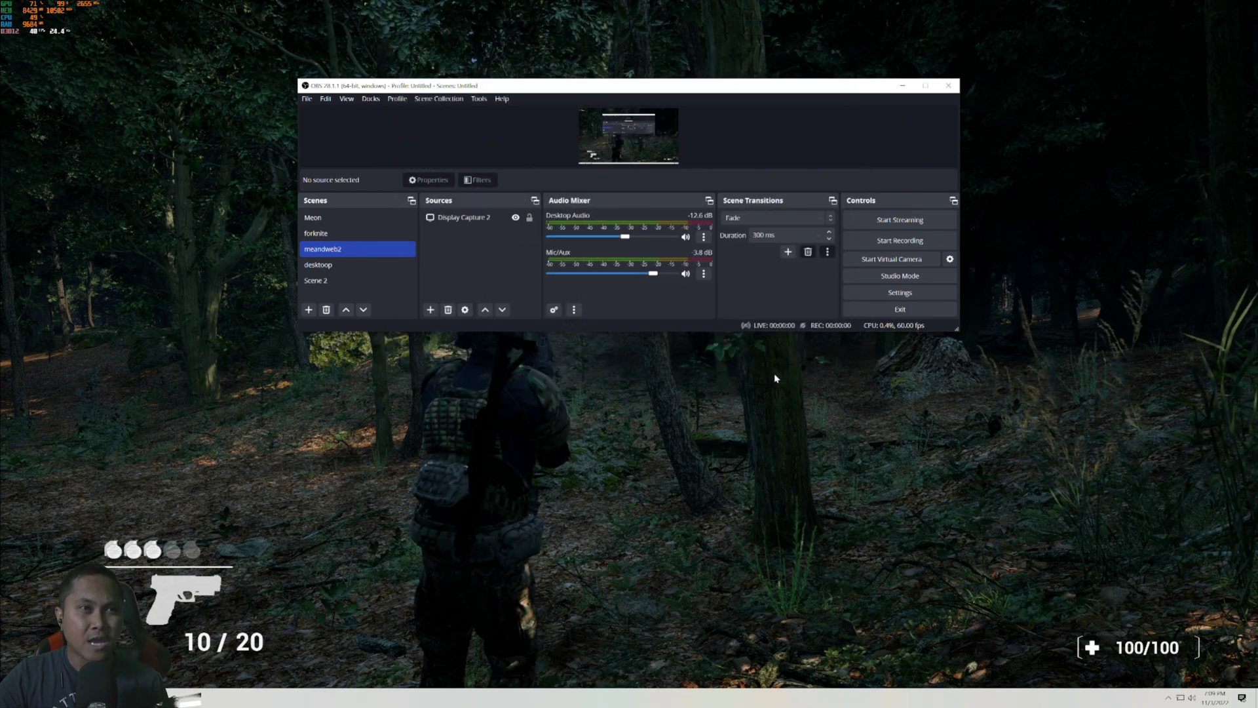
click(941, 243)
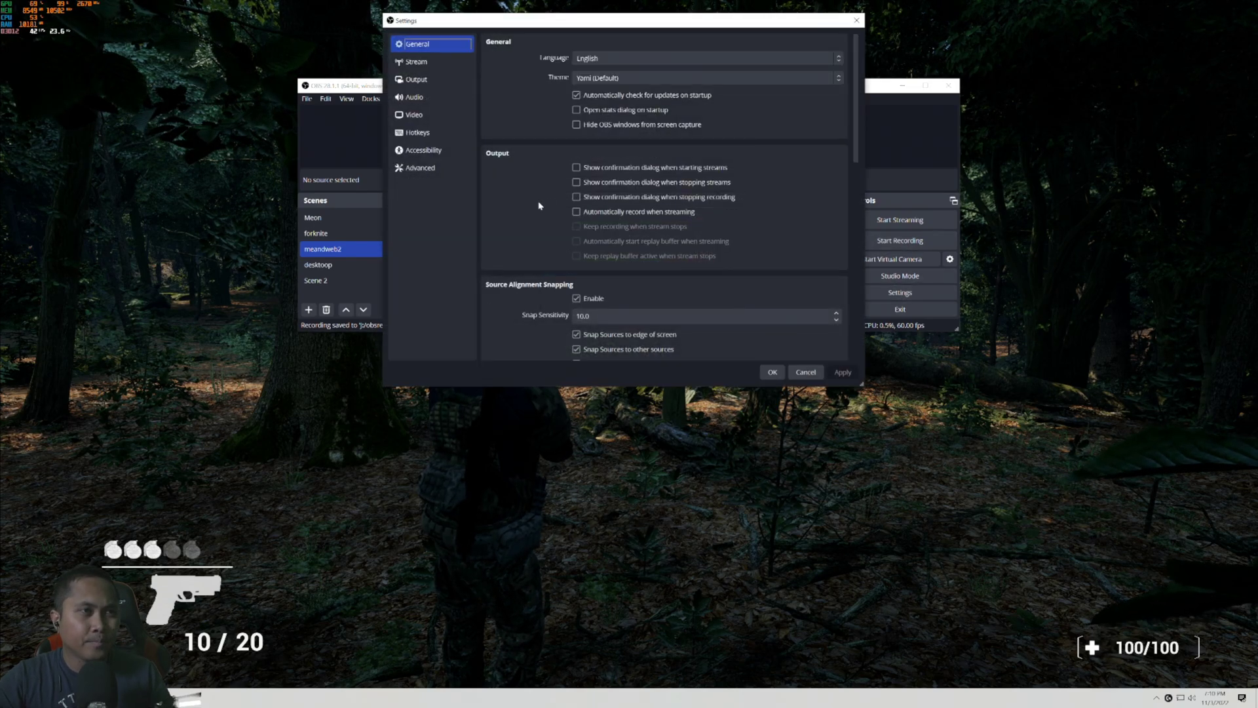
Switch the recording encoder to NVIDIA NVENC HEVC with Lossless rate control.
click(418, 81)
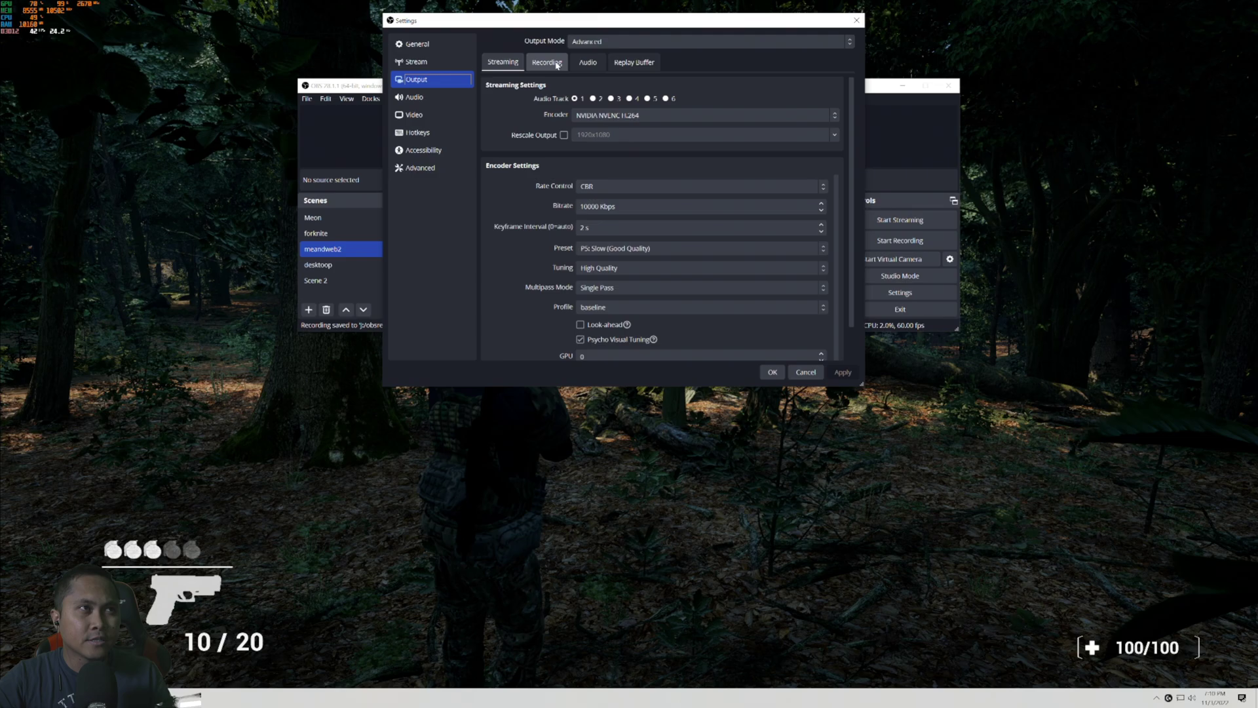
click(557, 65)
click(625, 194)
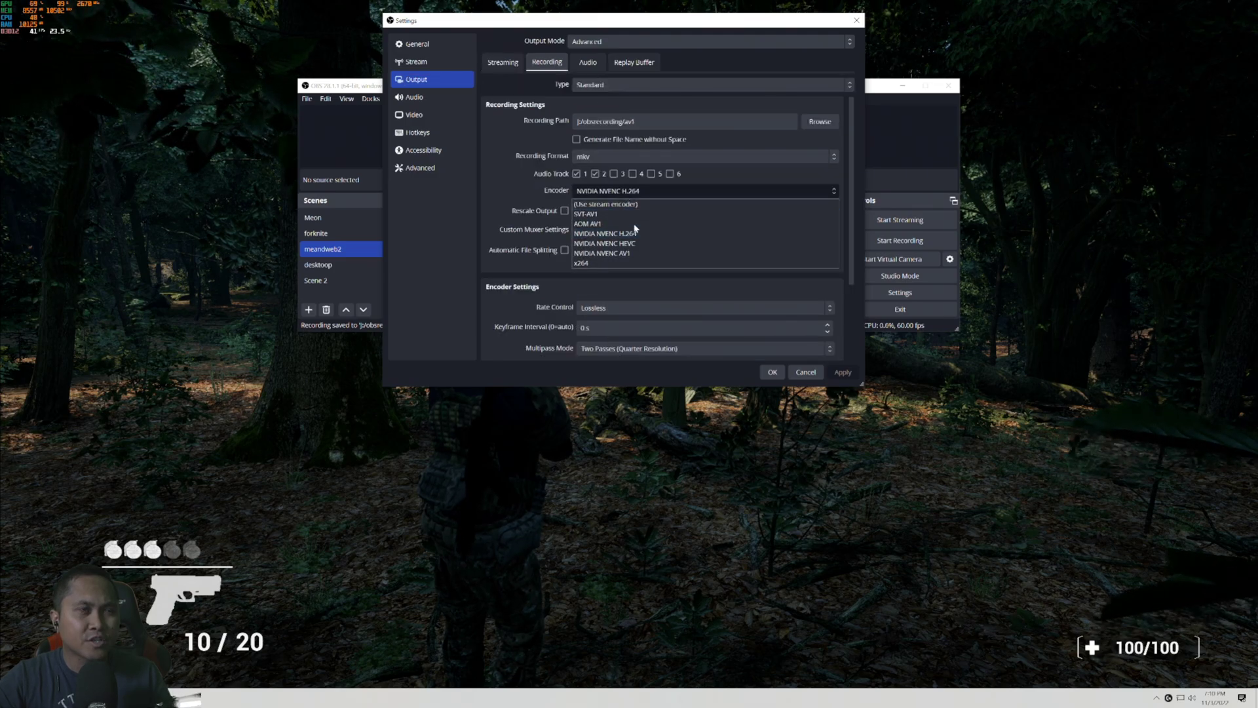
click(635, 244)
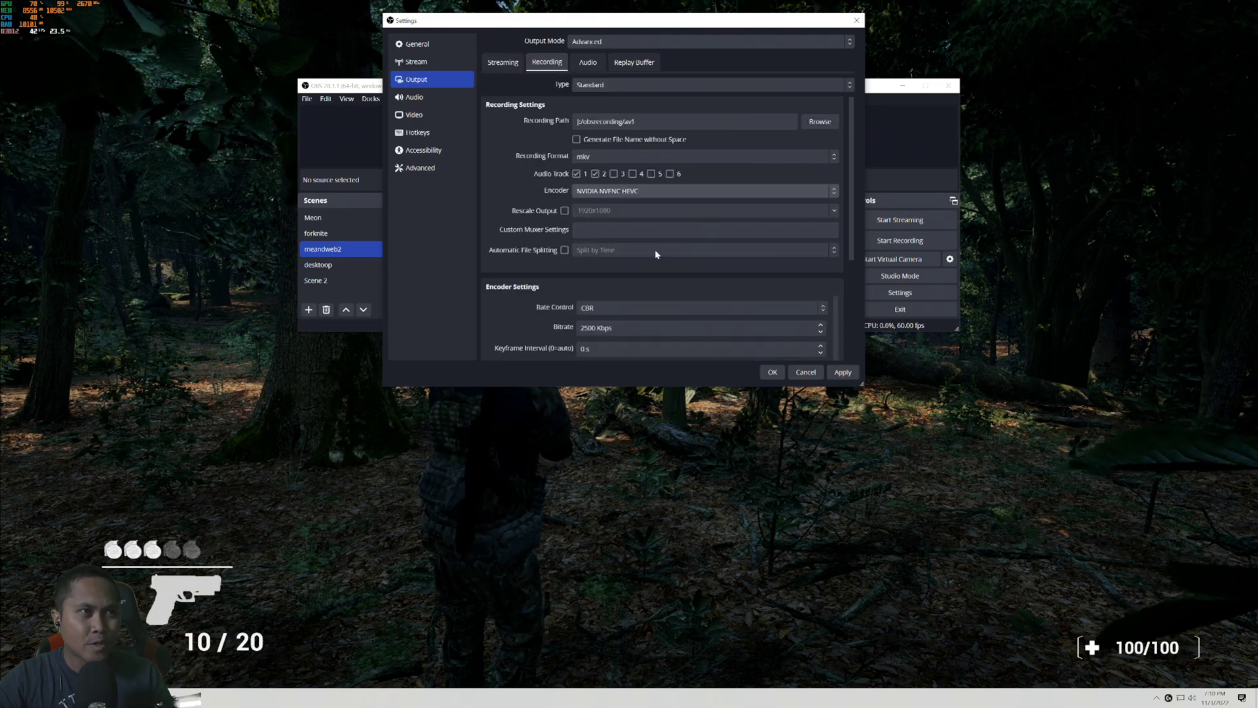
scroll(847, 241, down, 3)
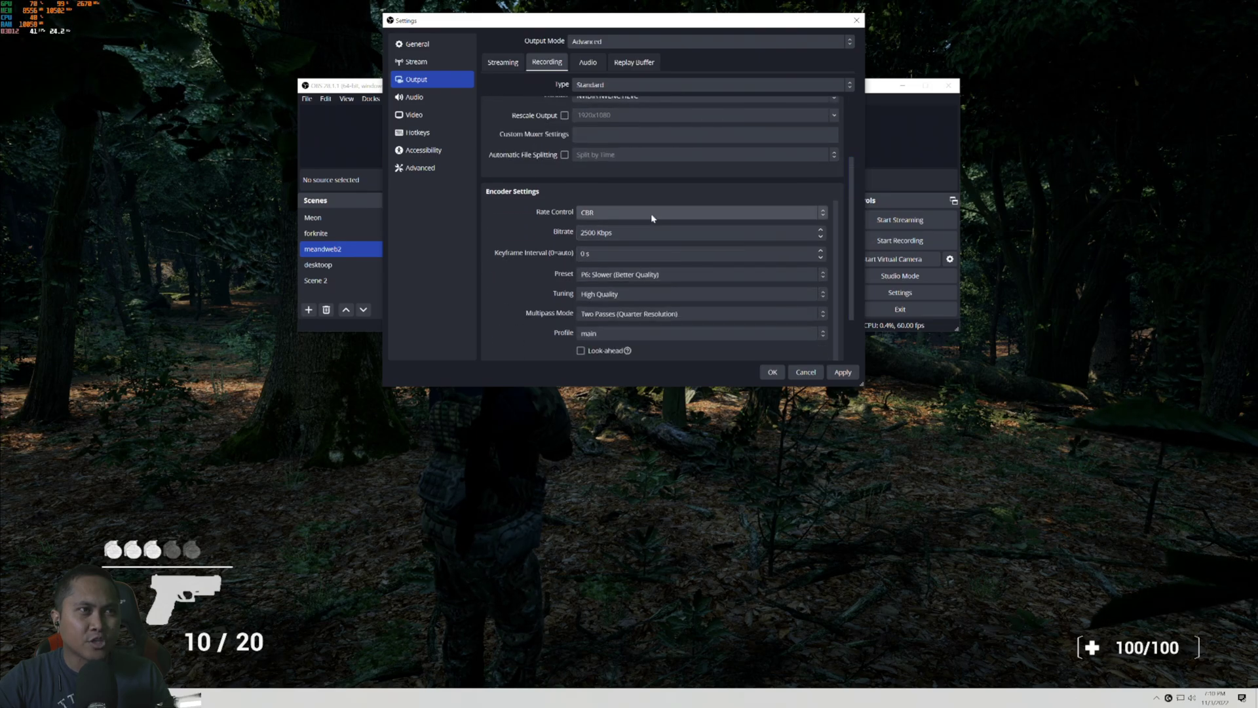
click(594, 256)
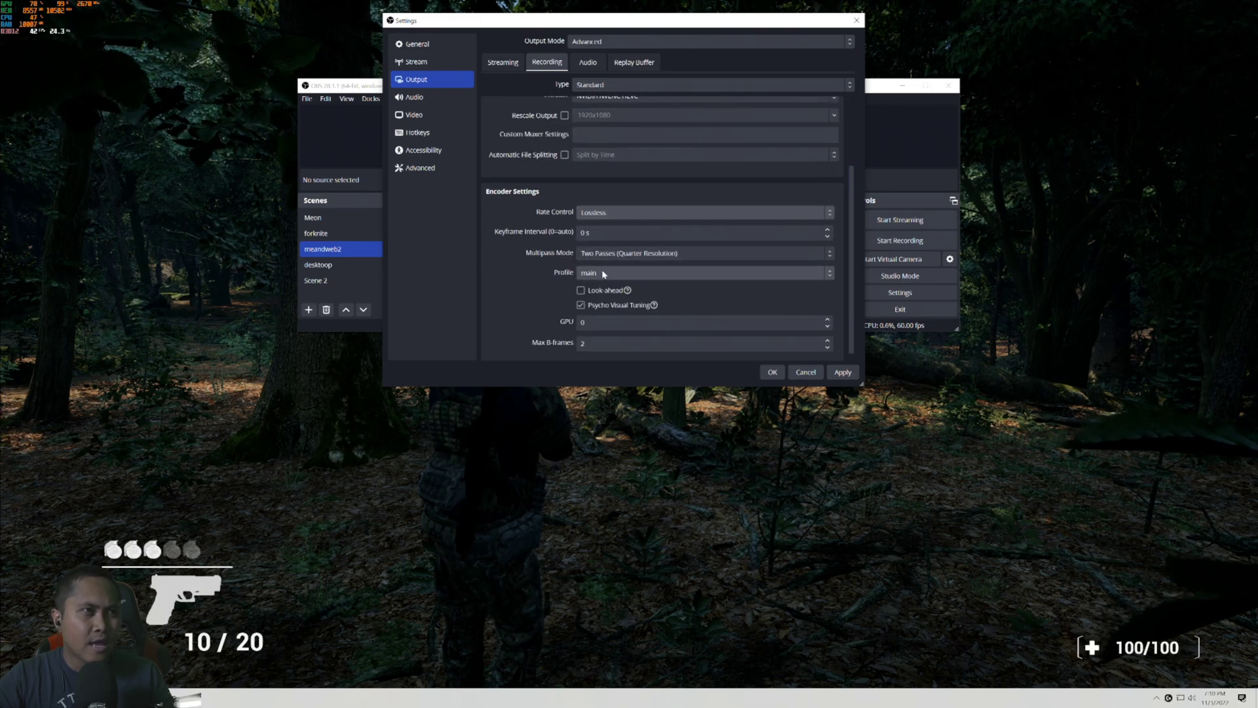
Keep the main profile, confirm 3840x2160 video at 60 fps, and close the settings.
click(603, 275)
click(595, 300)
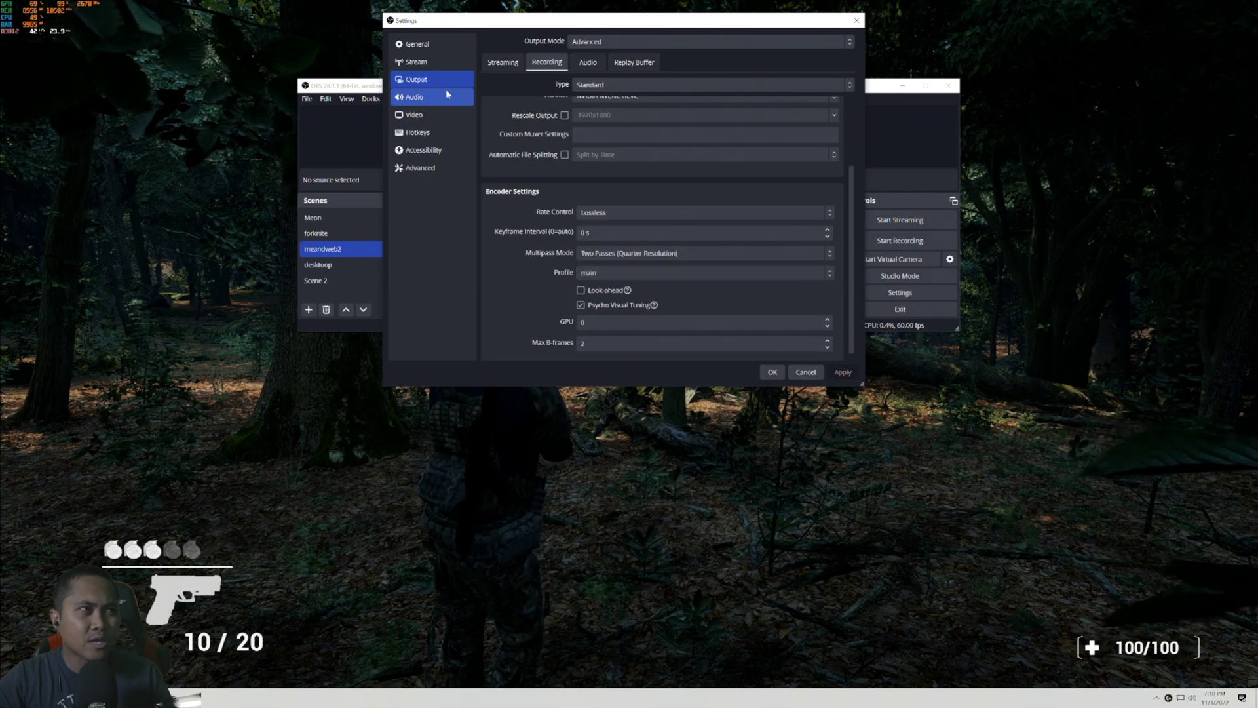
click(414, 115)
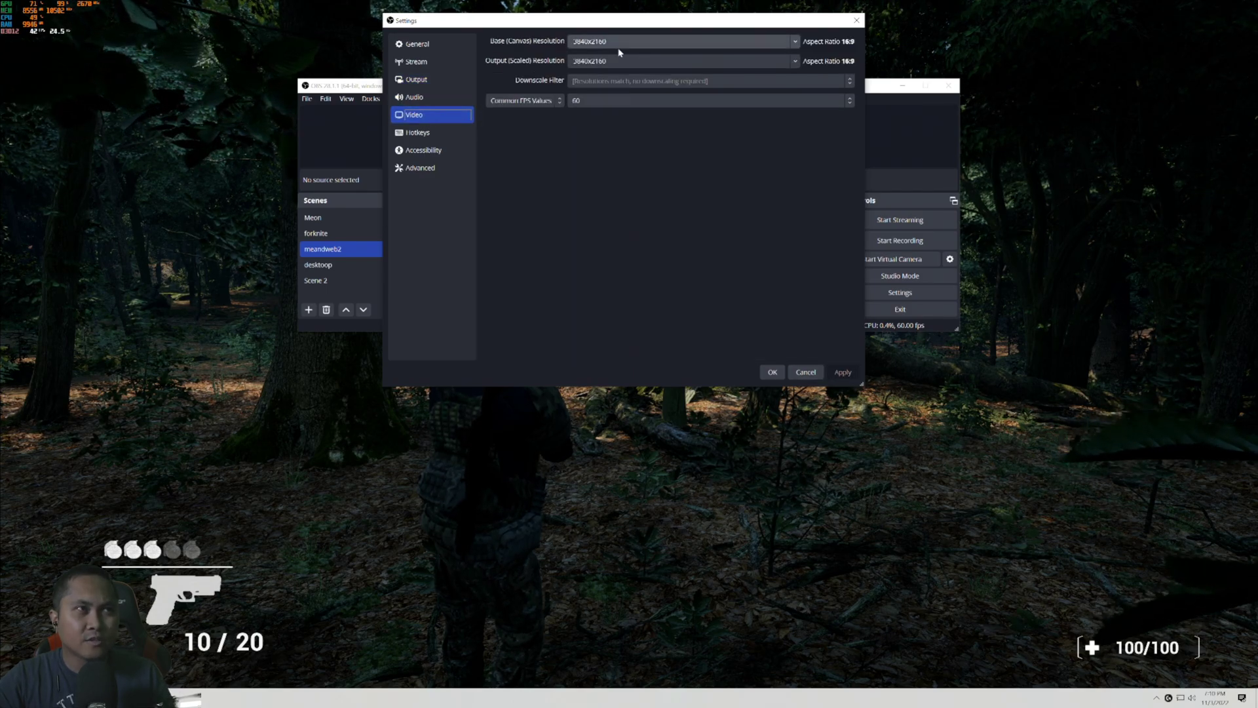
click(773, 372)
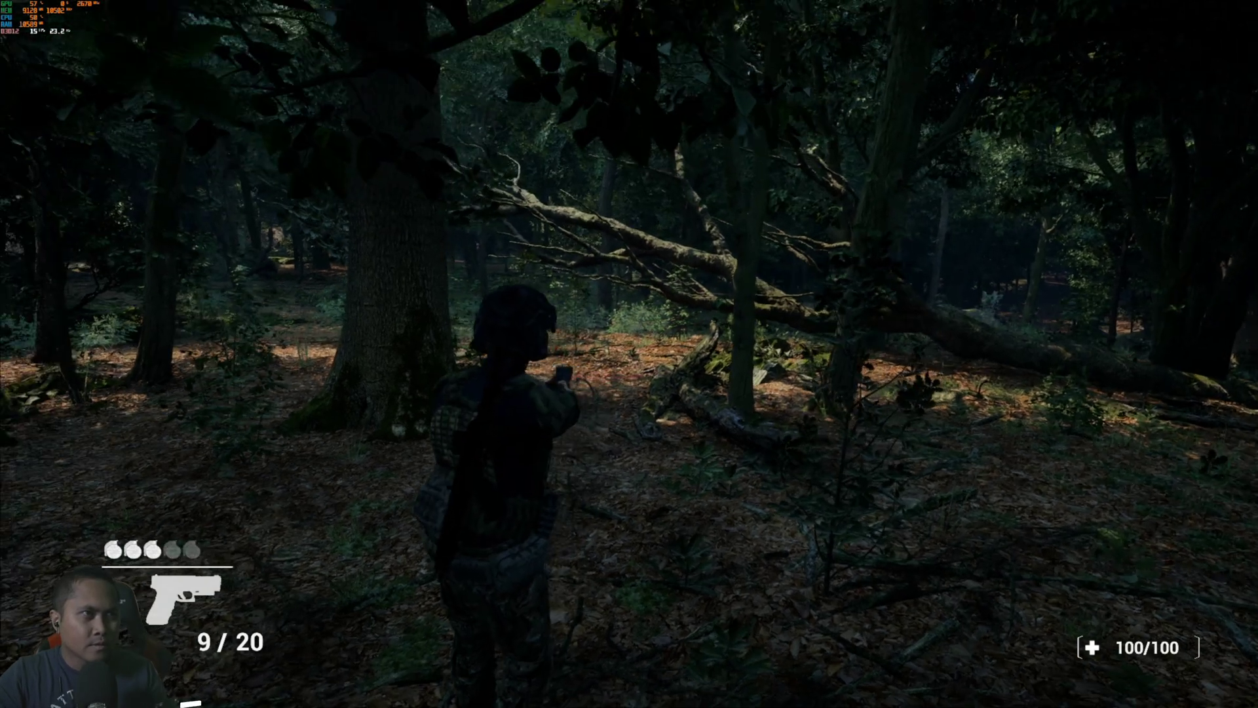
Reload and walk the soldier past mossy rocks into the clearing, then bring OBS forward.
key(r)
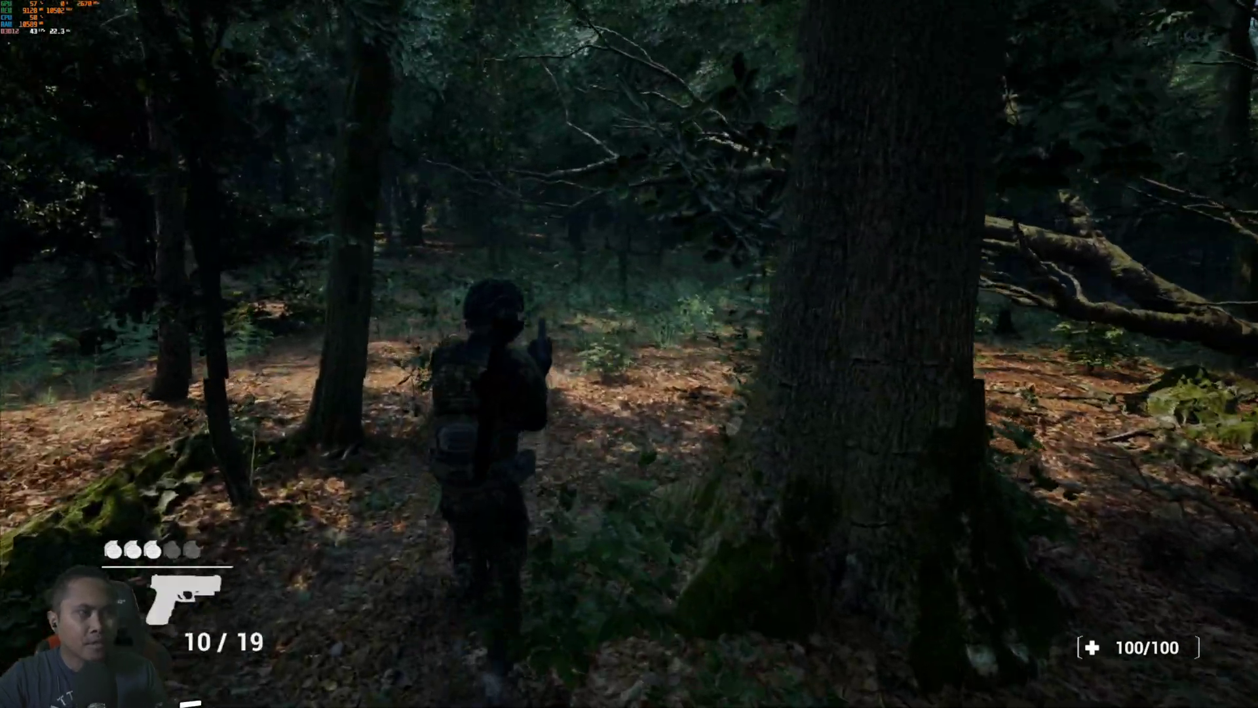
key(w)
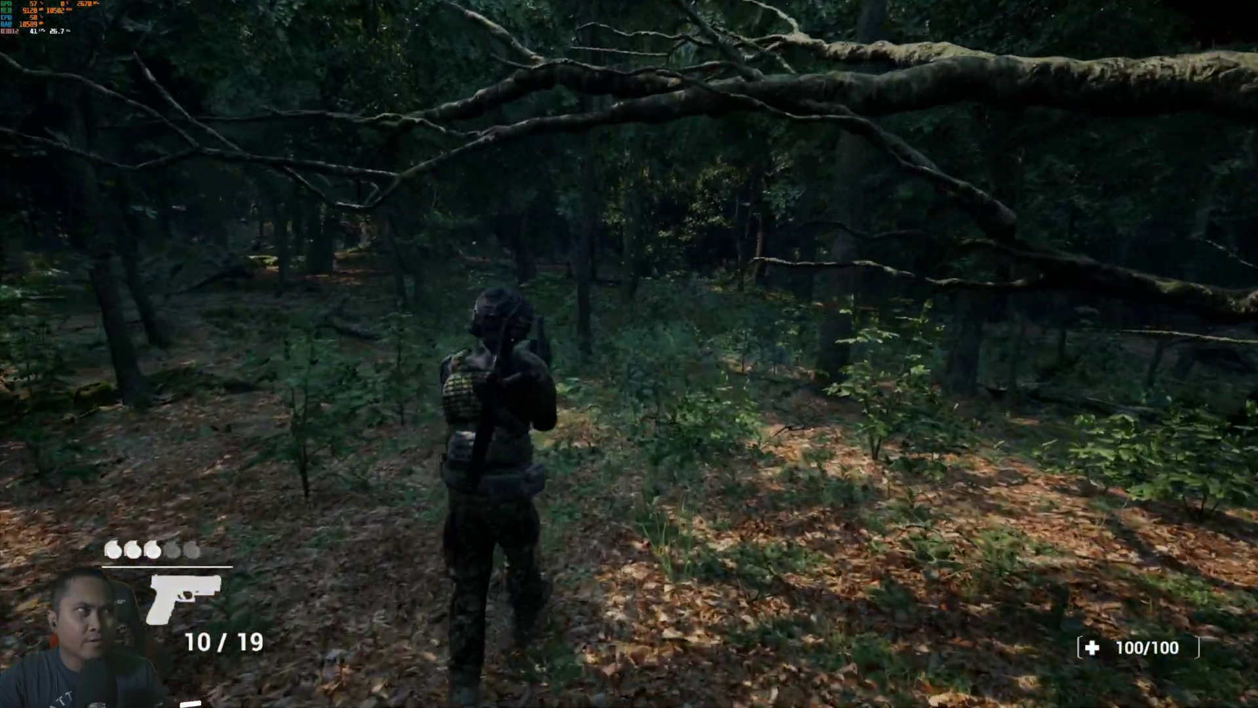
key(w)
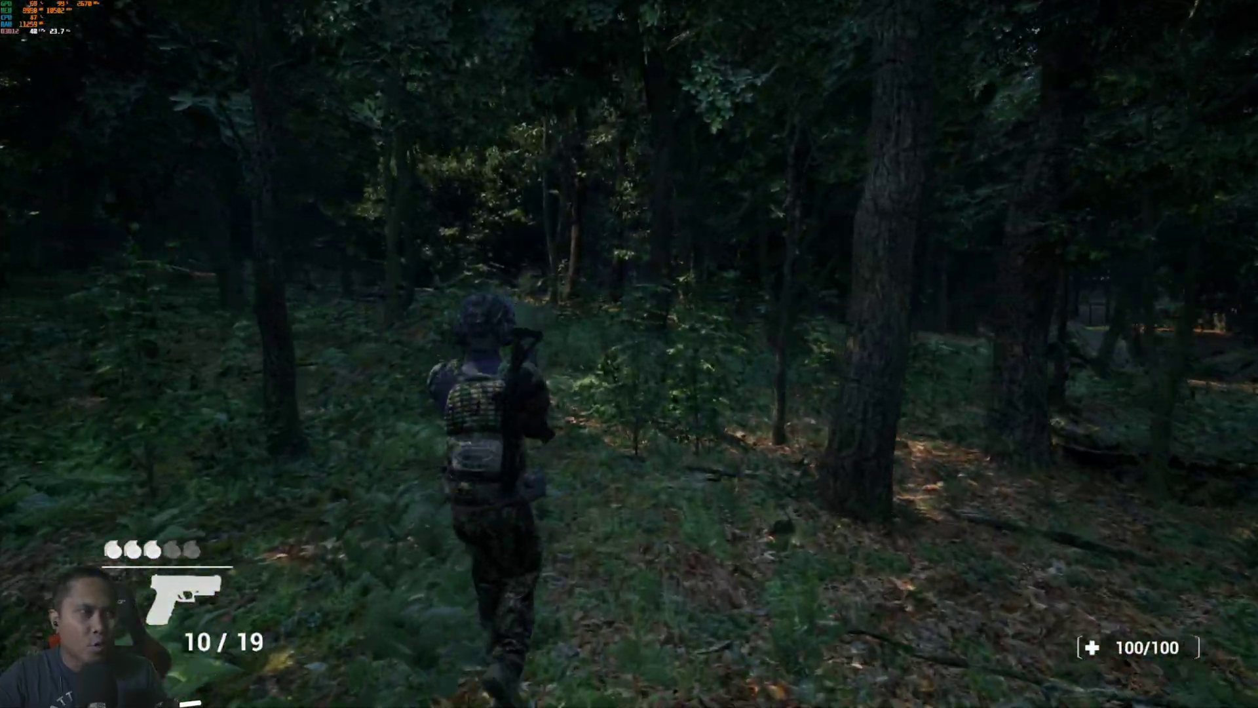
key(w)
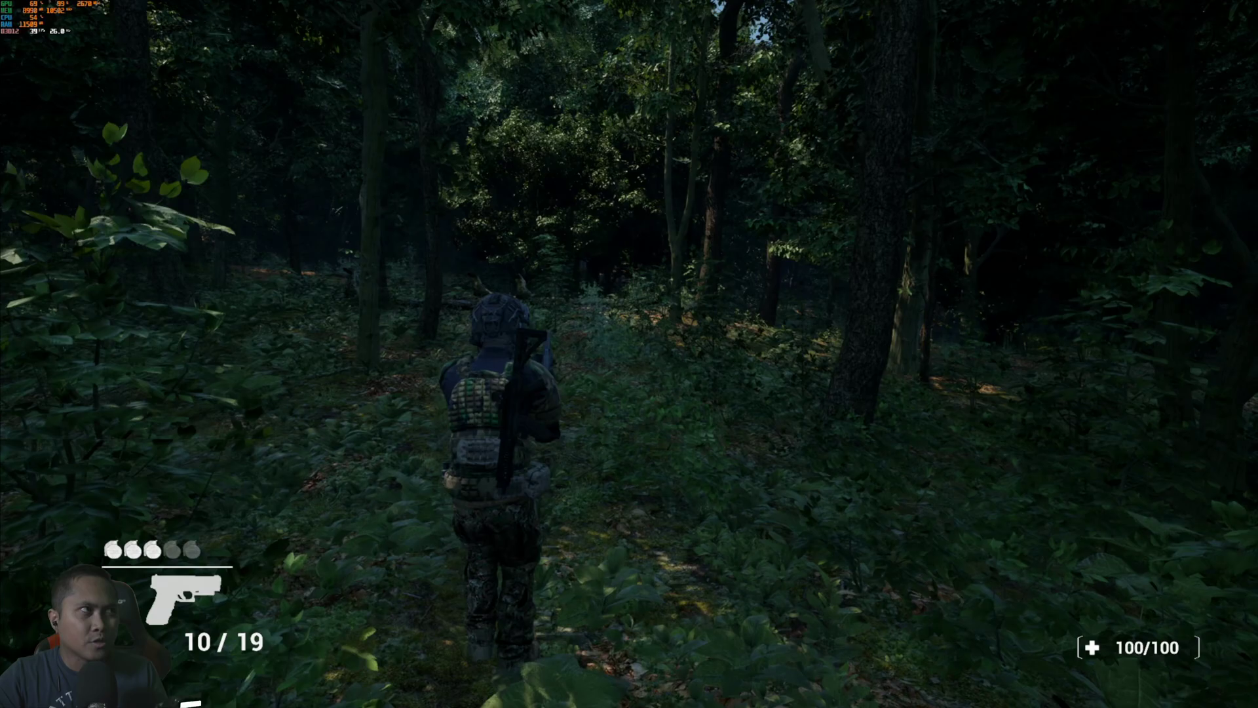
key(w)
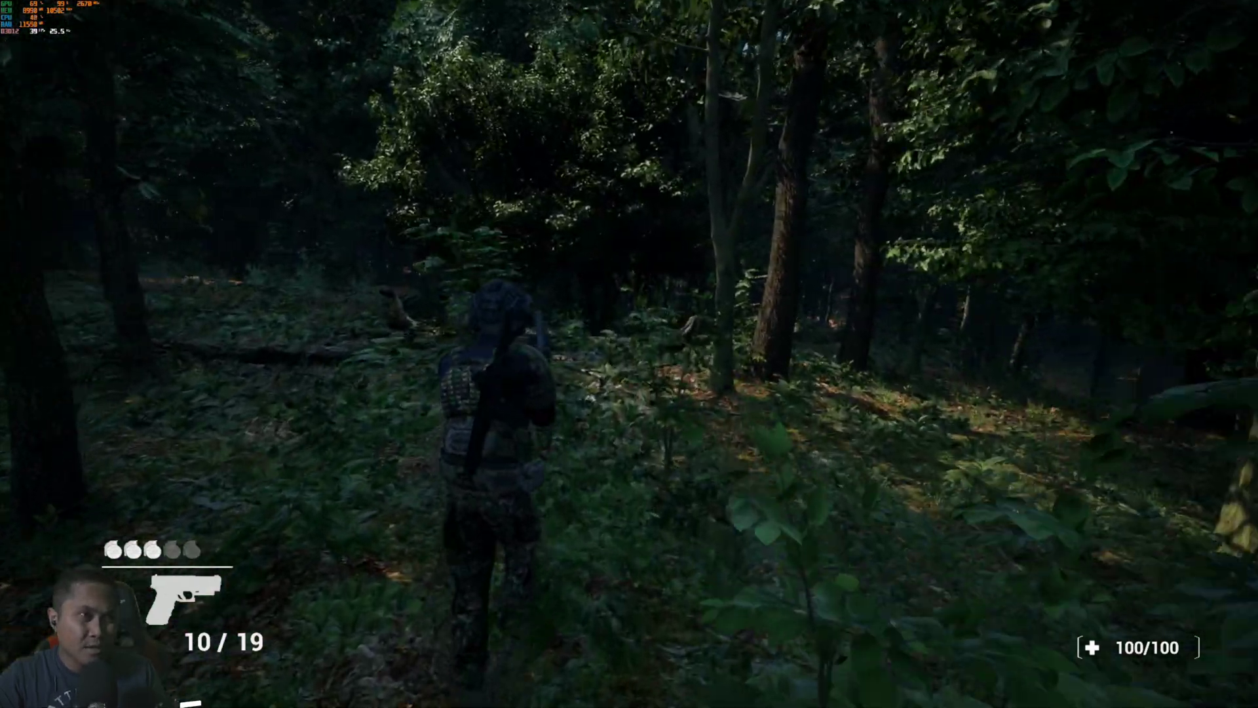
key(w)
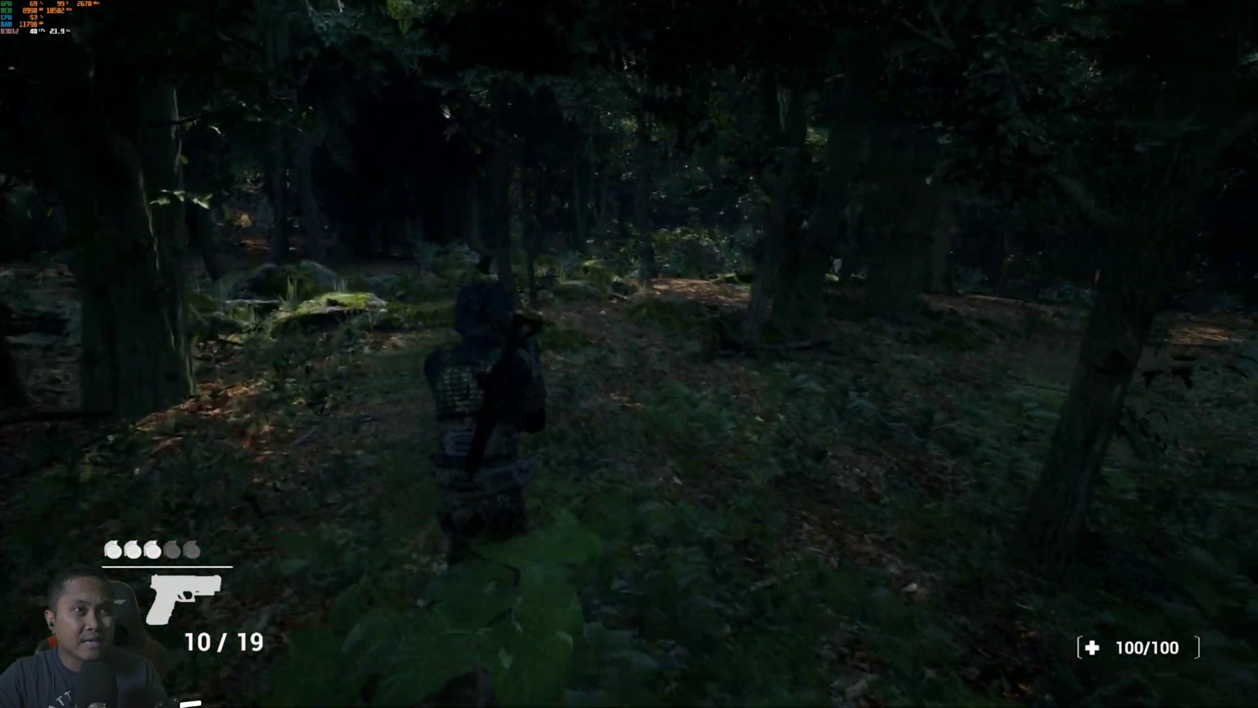
key(w)
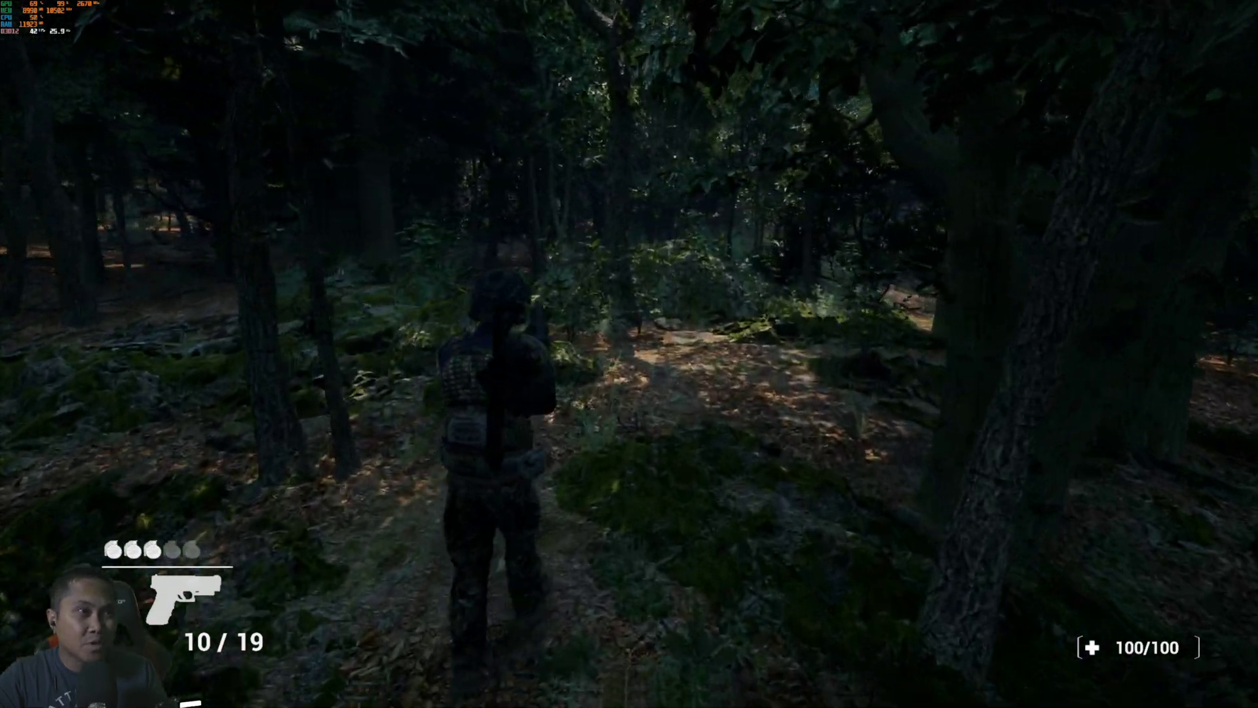
key(w)
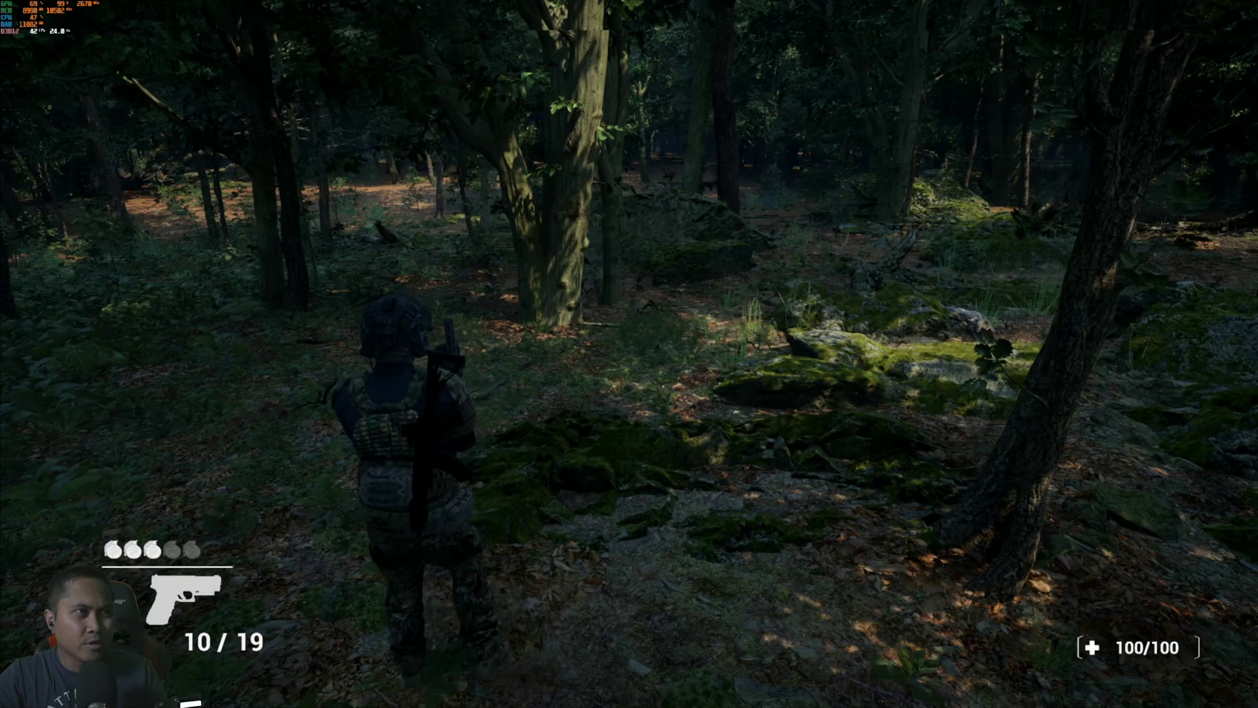
key(w)
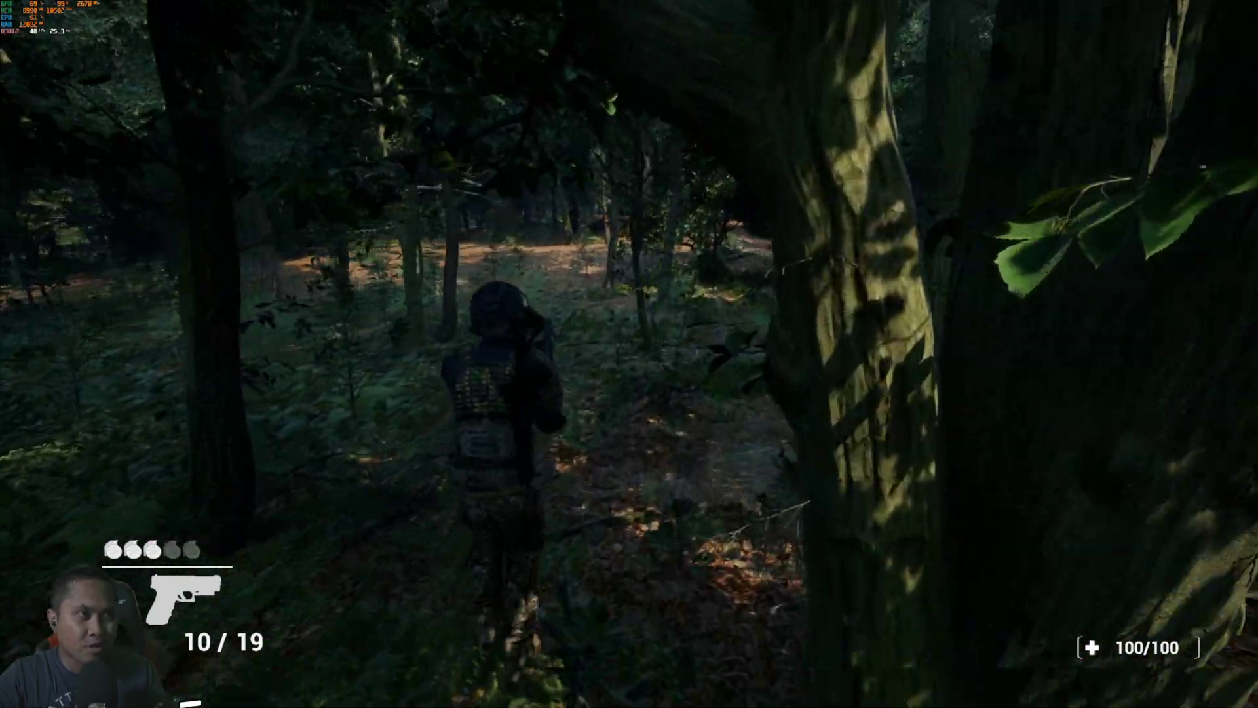
key(w)
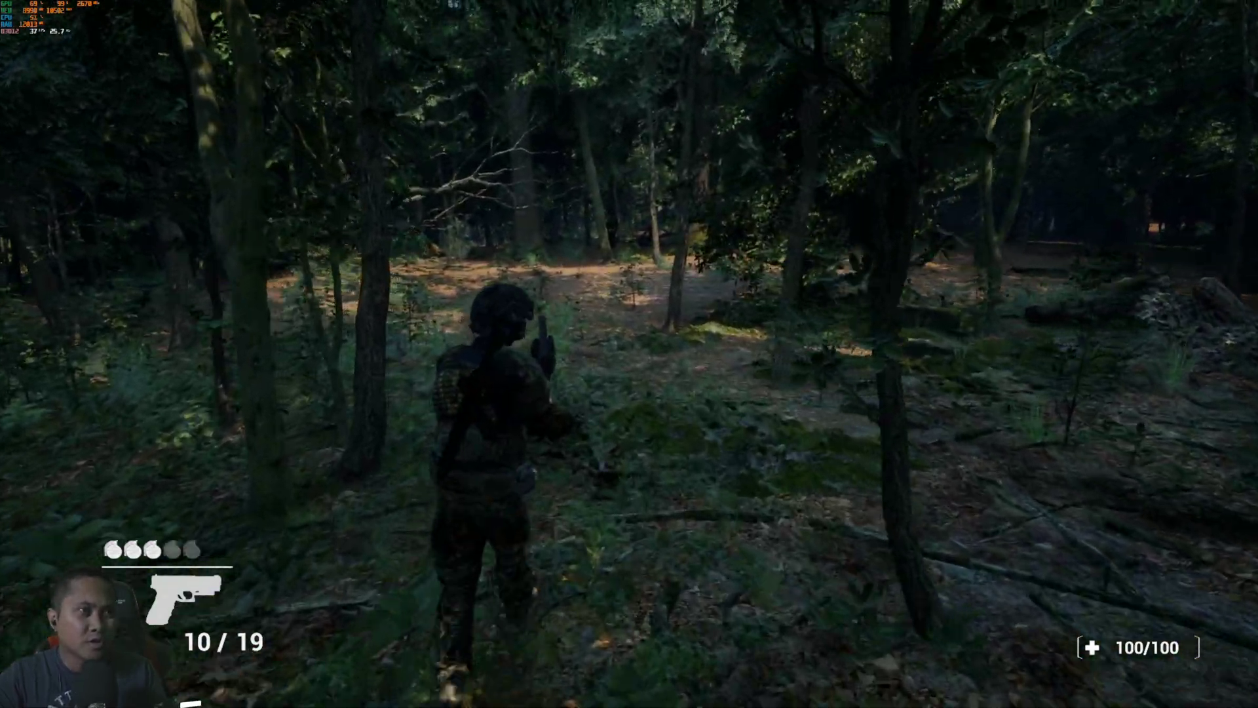
key(w)
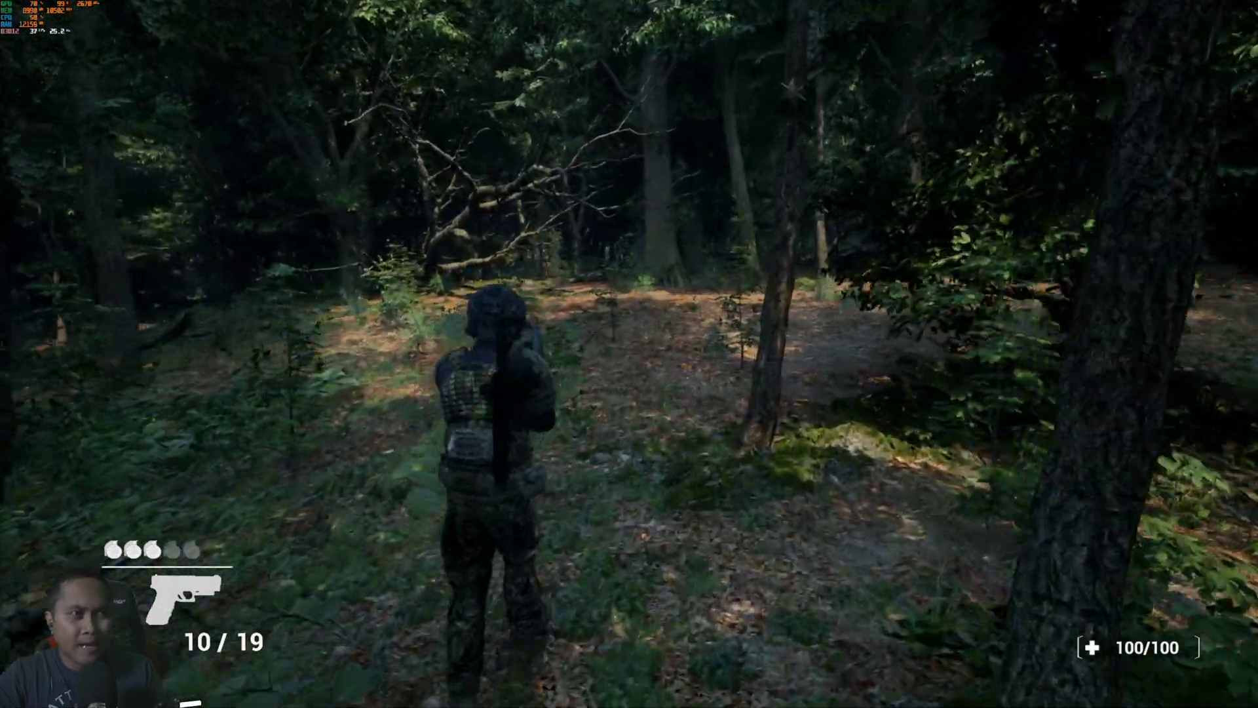
key(w)
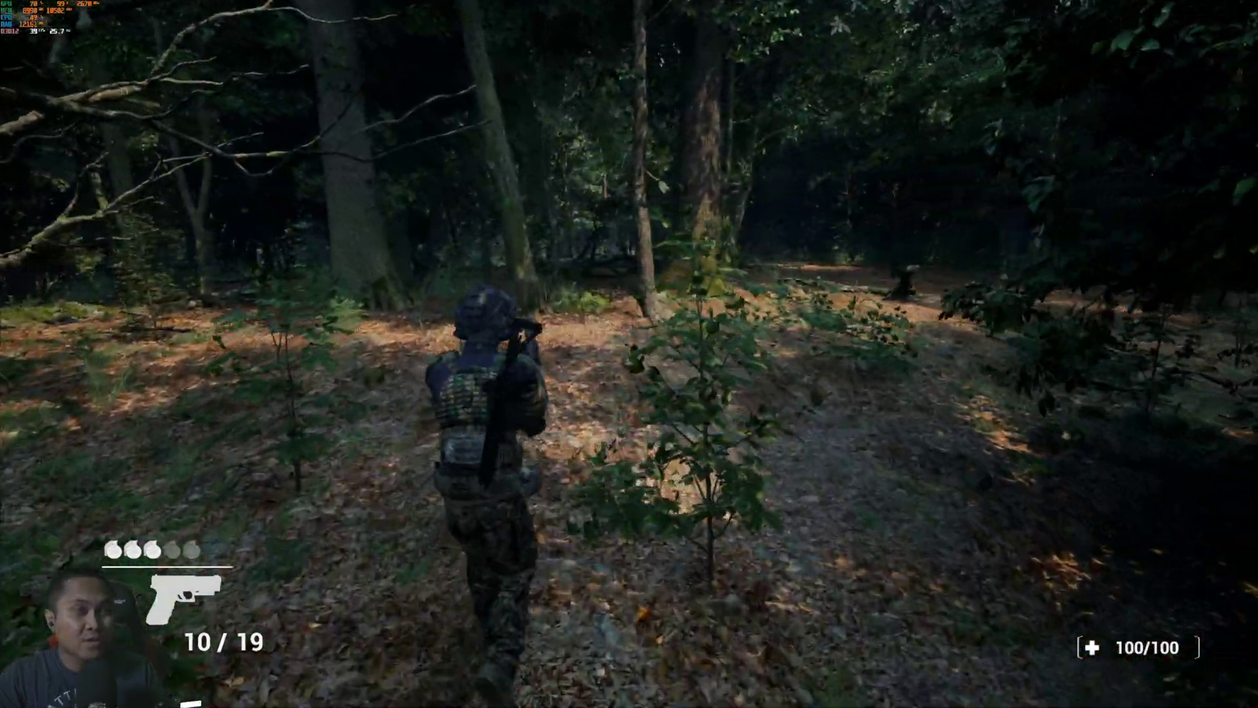
key(w)
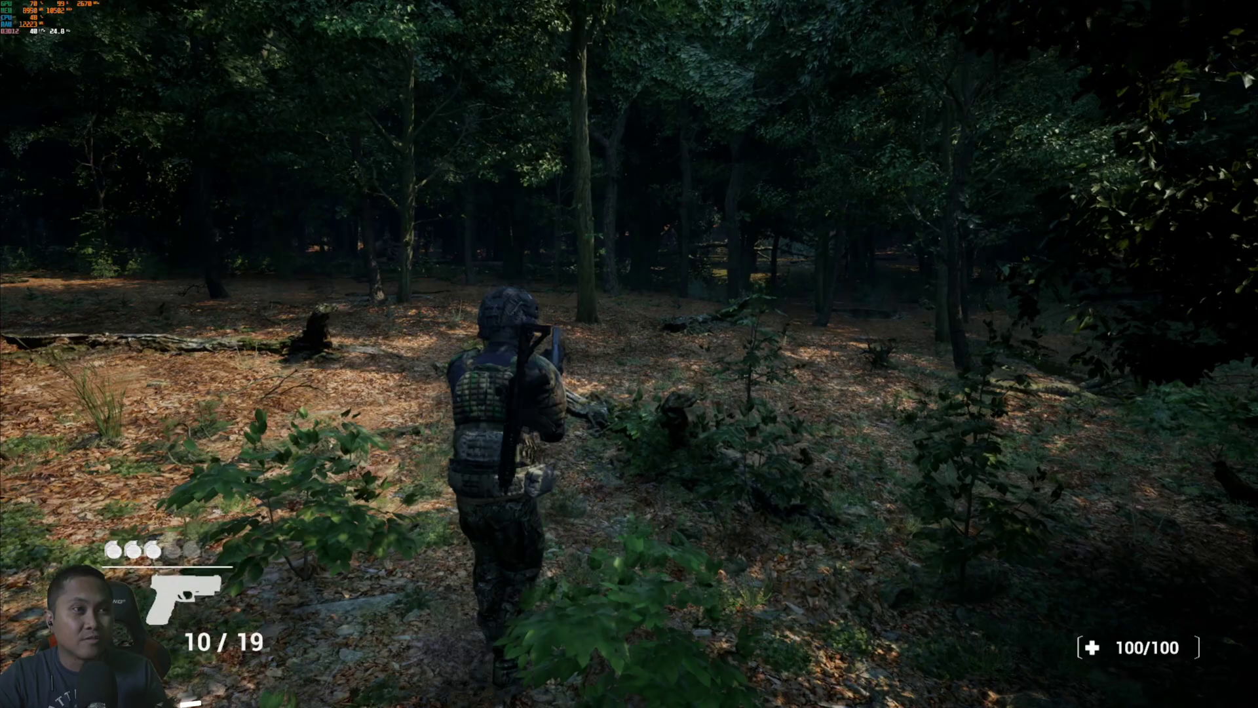
key(w)
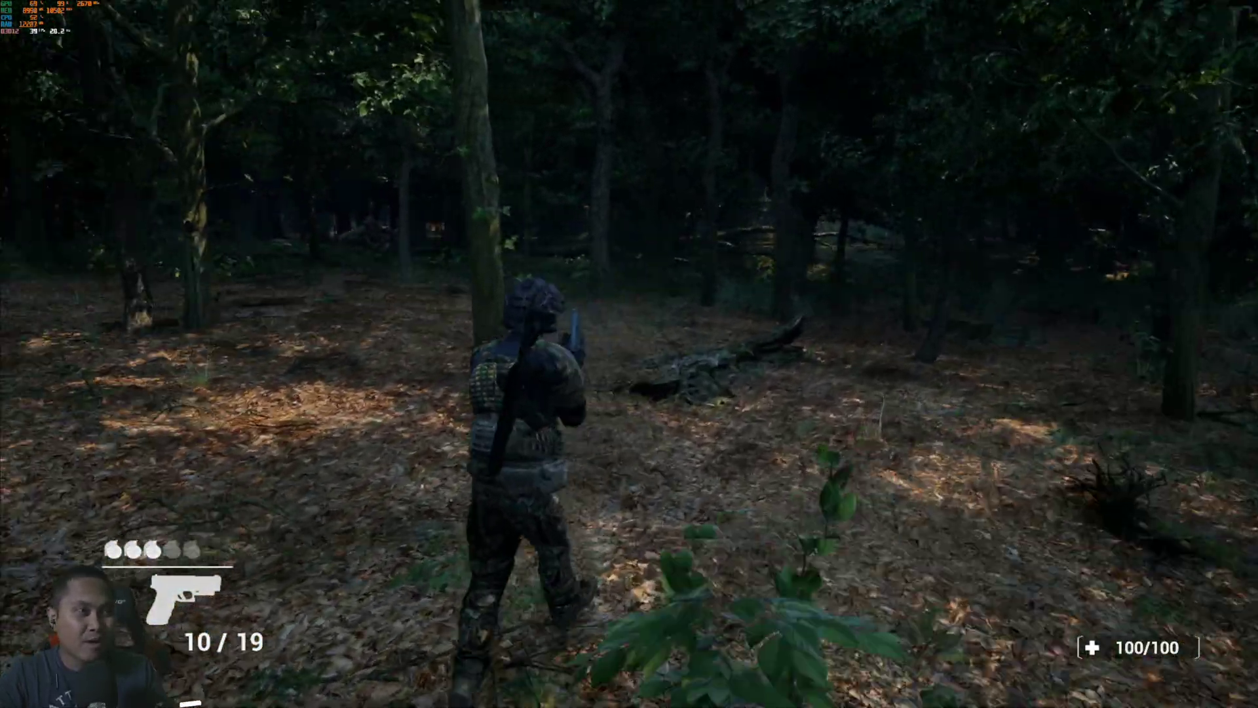
key(w)
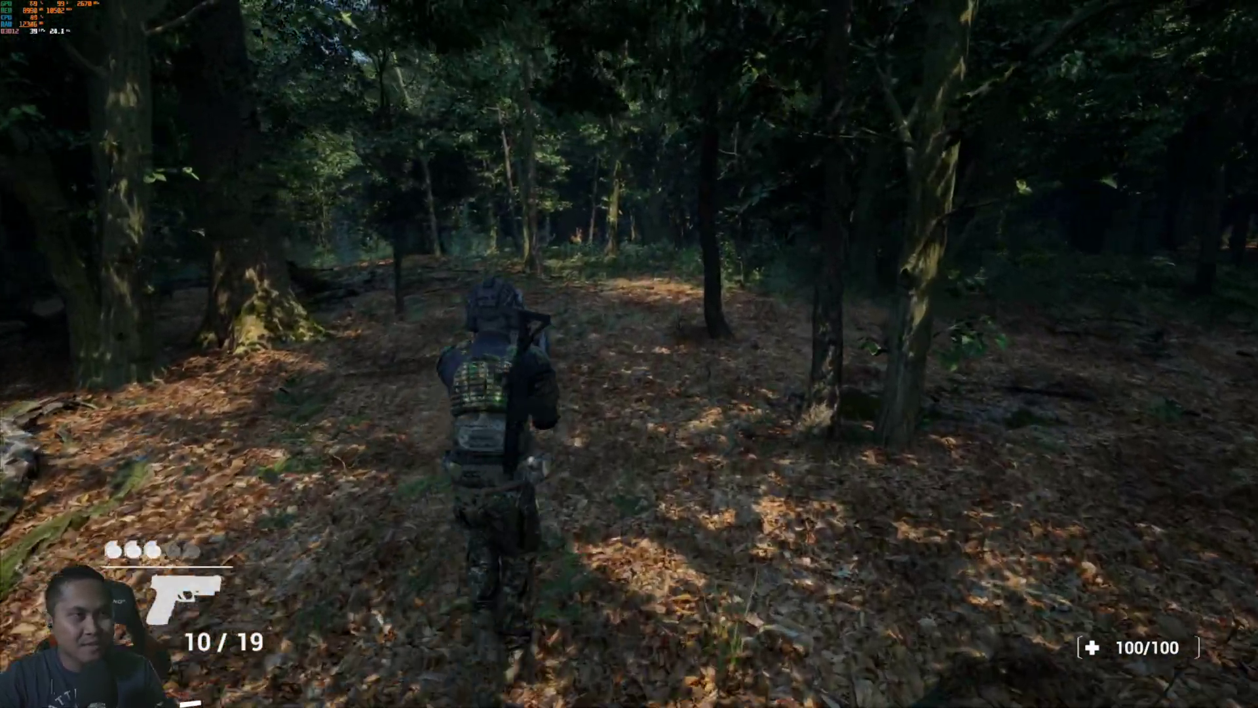
key(w)
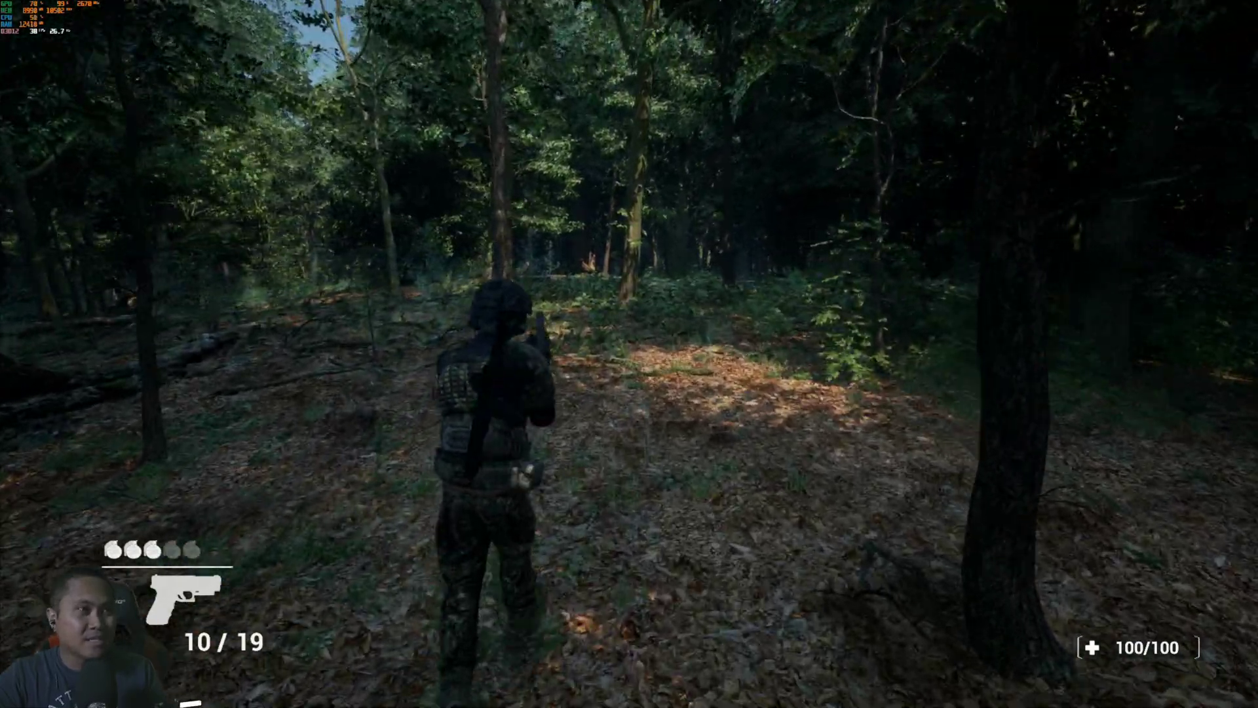
key(w)
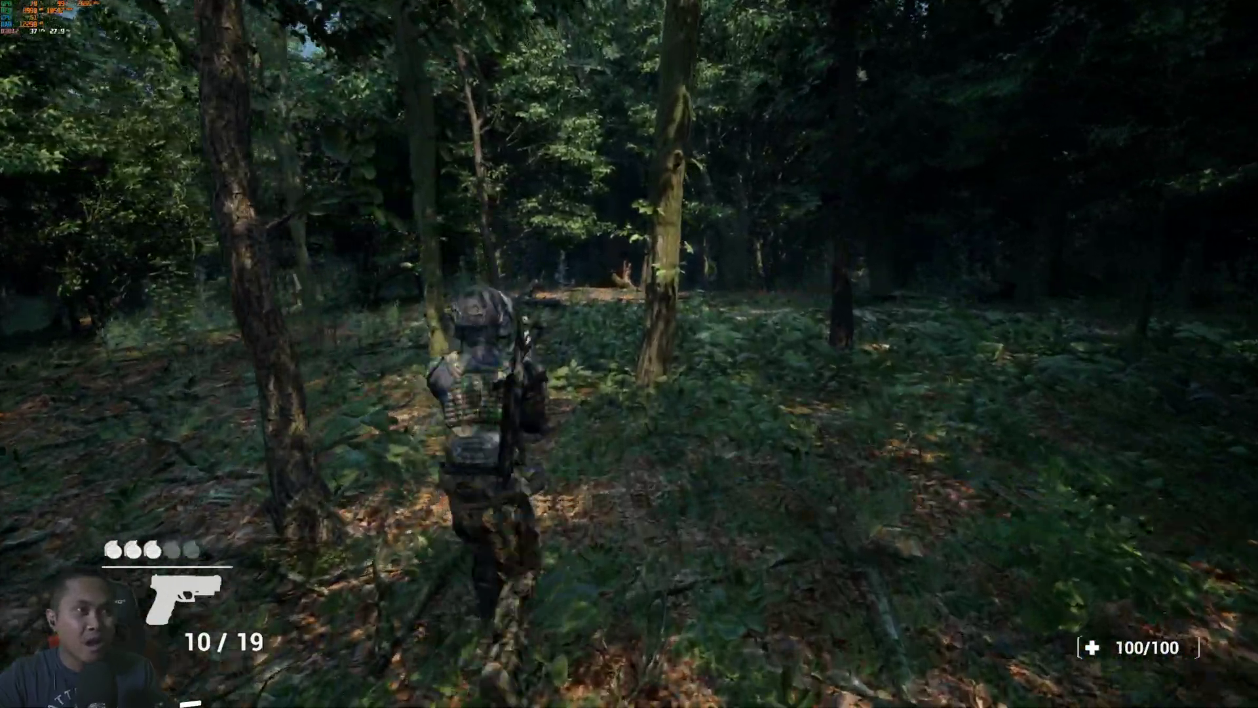
key(w)
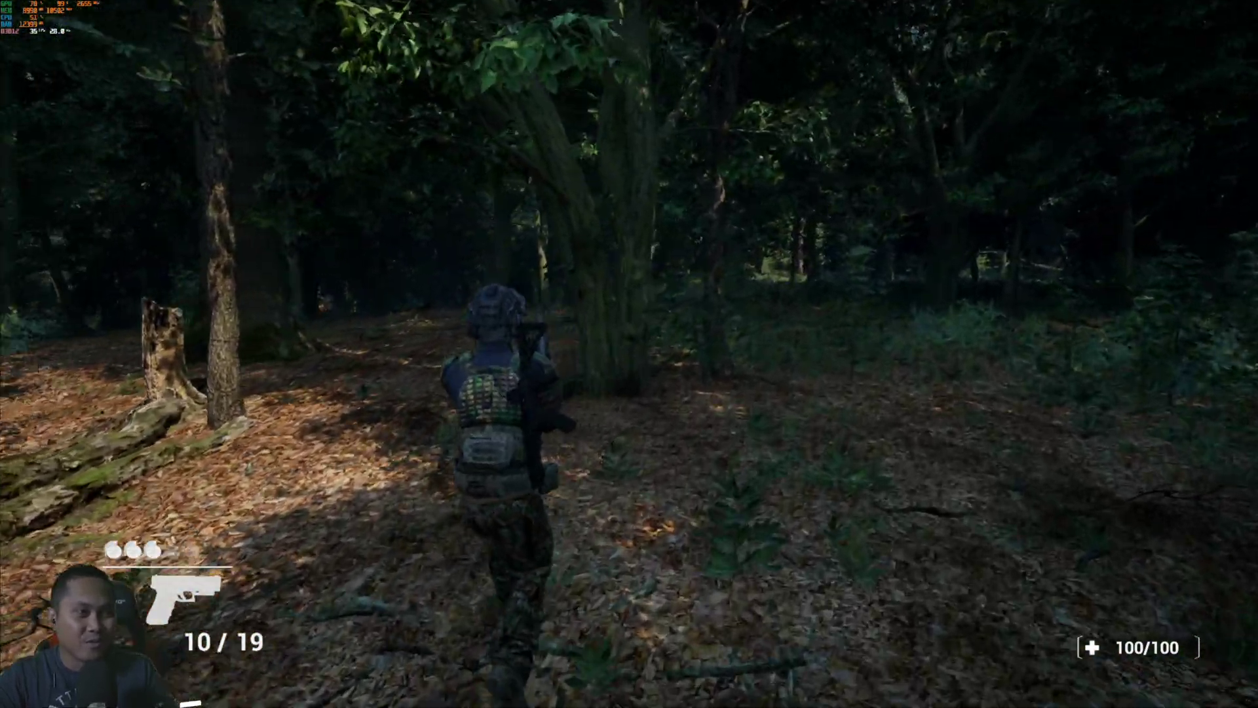
key(w)
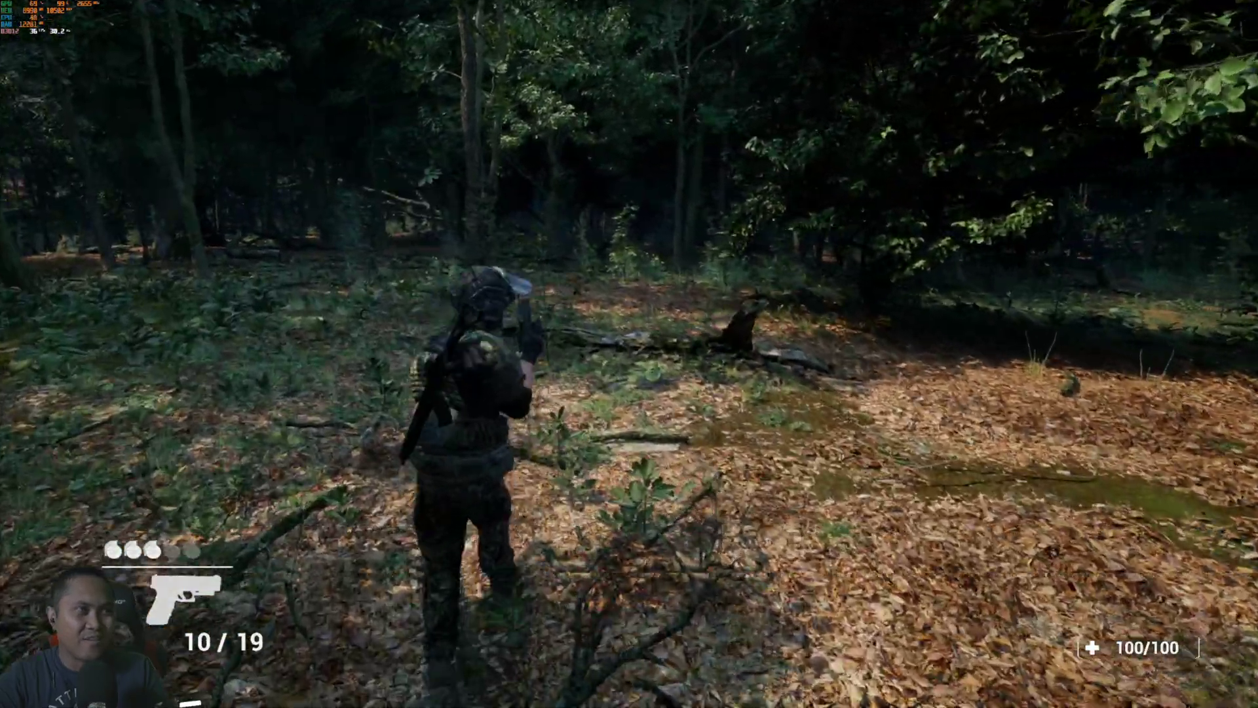
key(w)
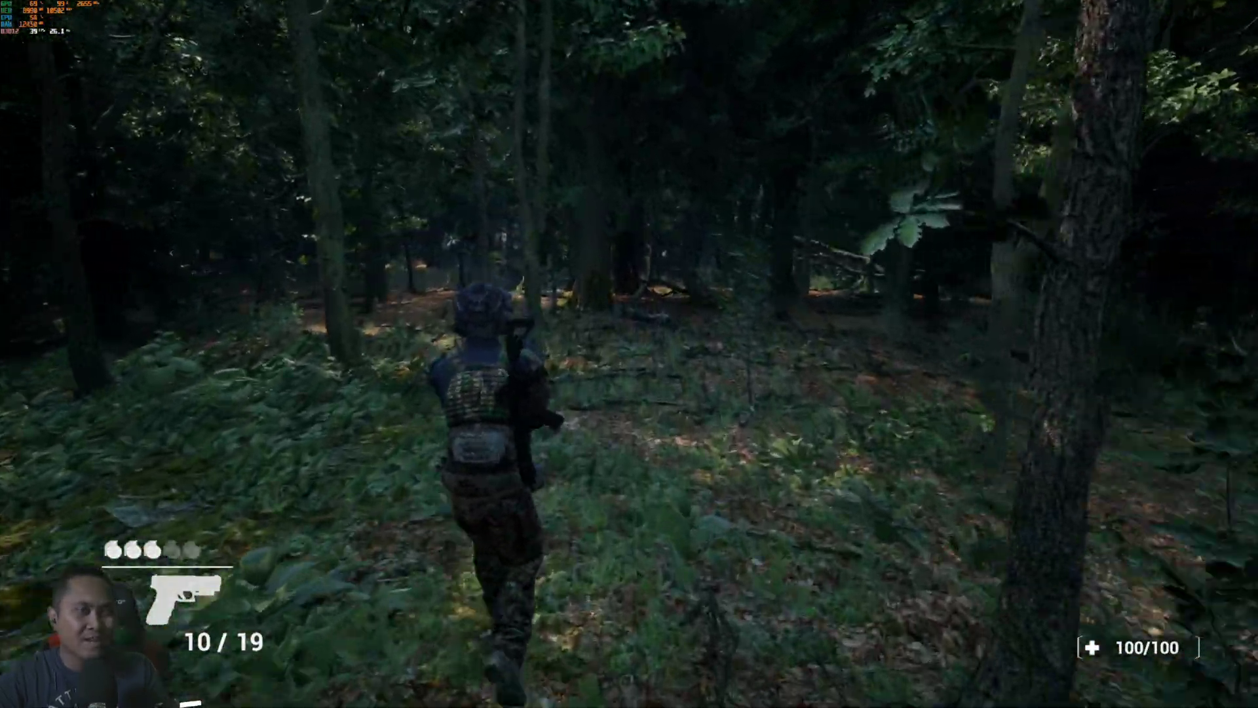
key(w)
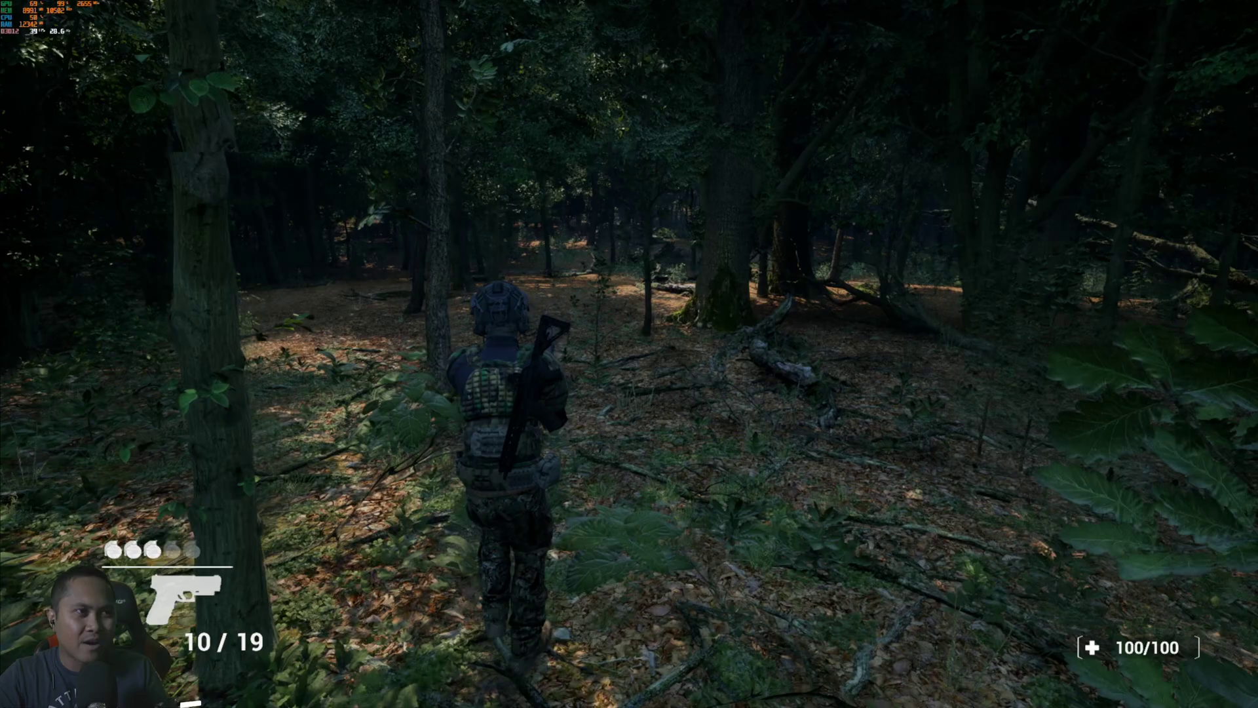
key(w)
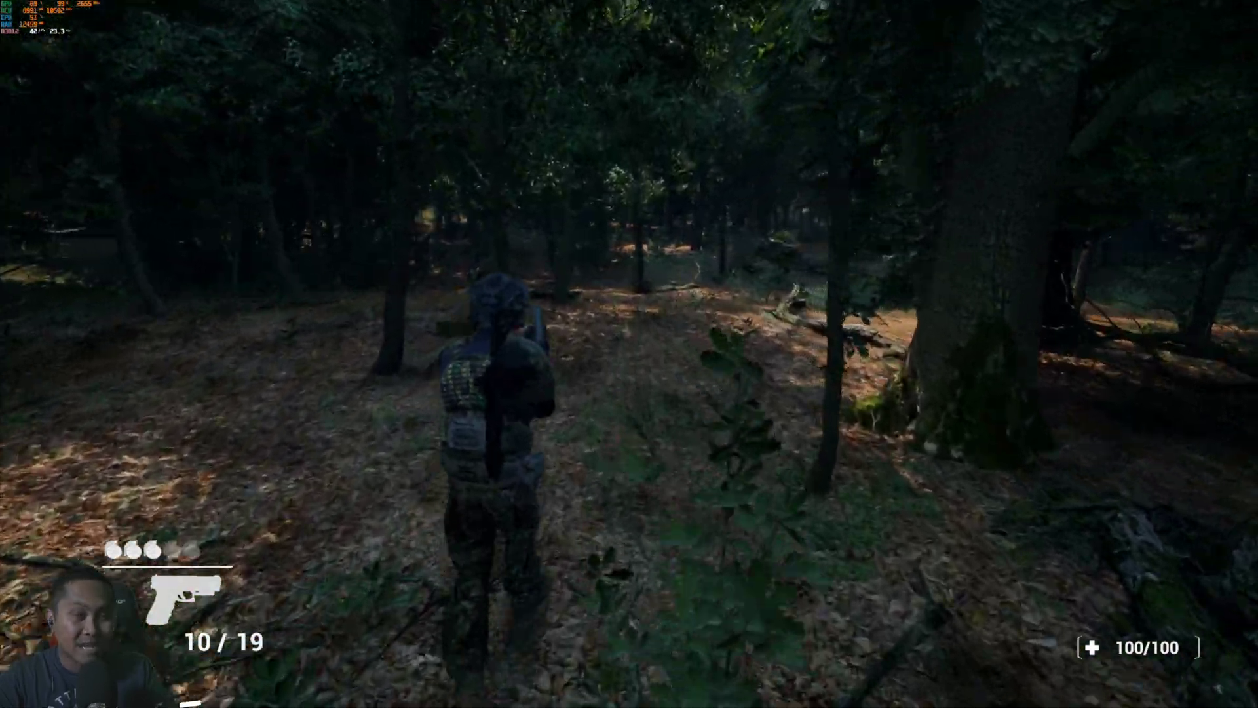
key(w)
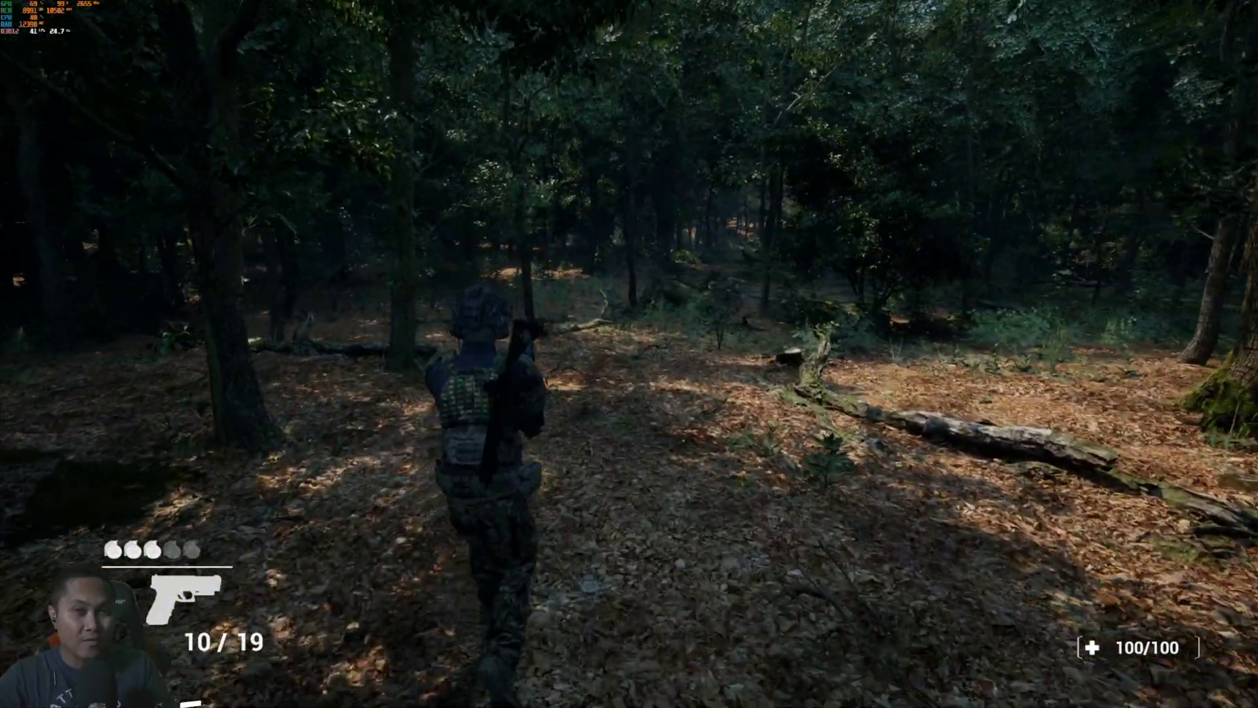
key(w)
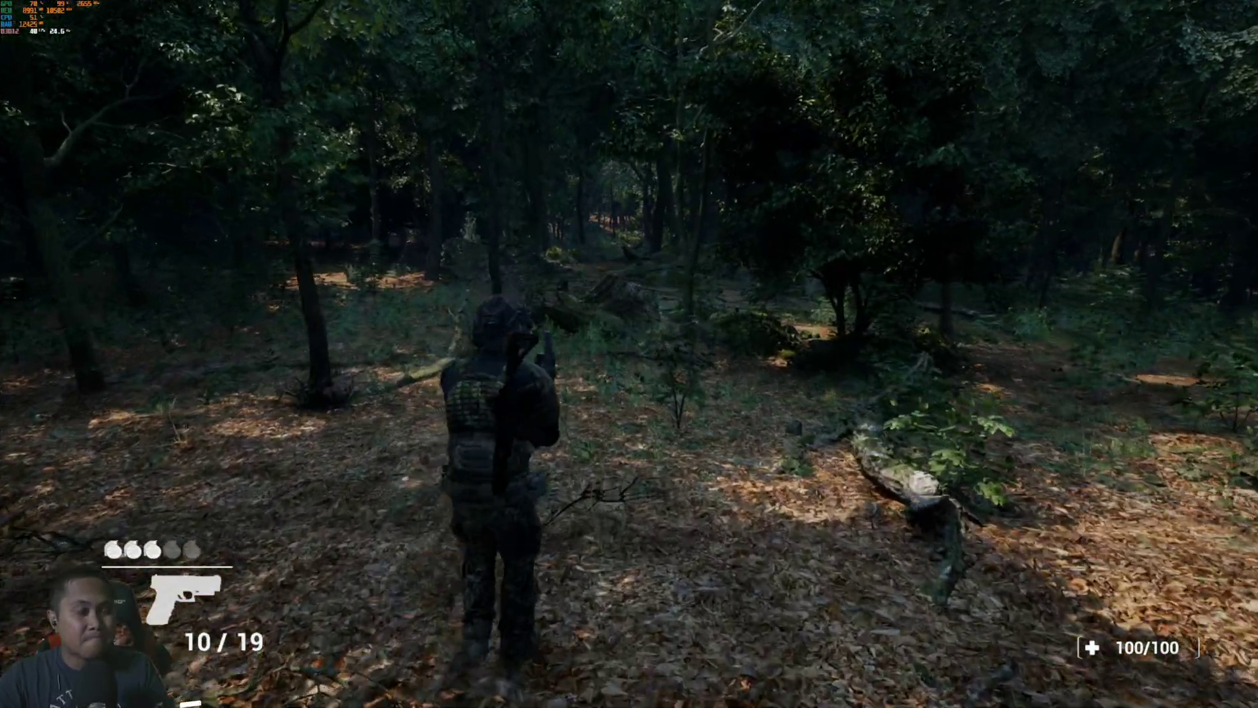
key(w)
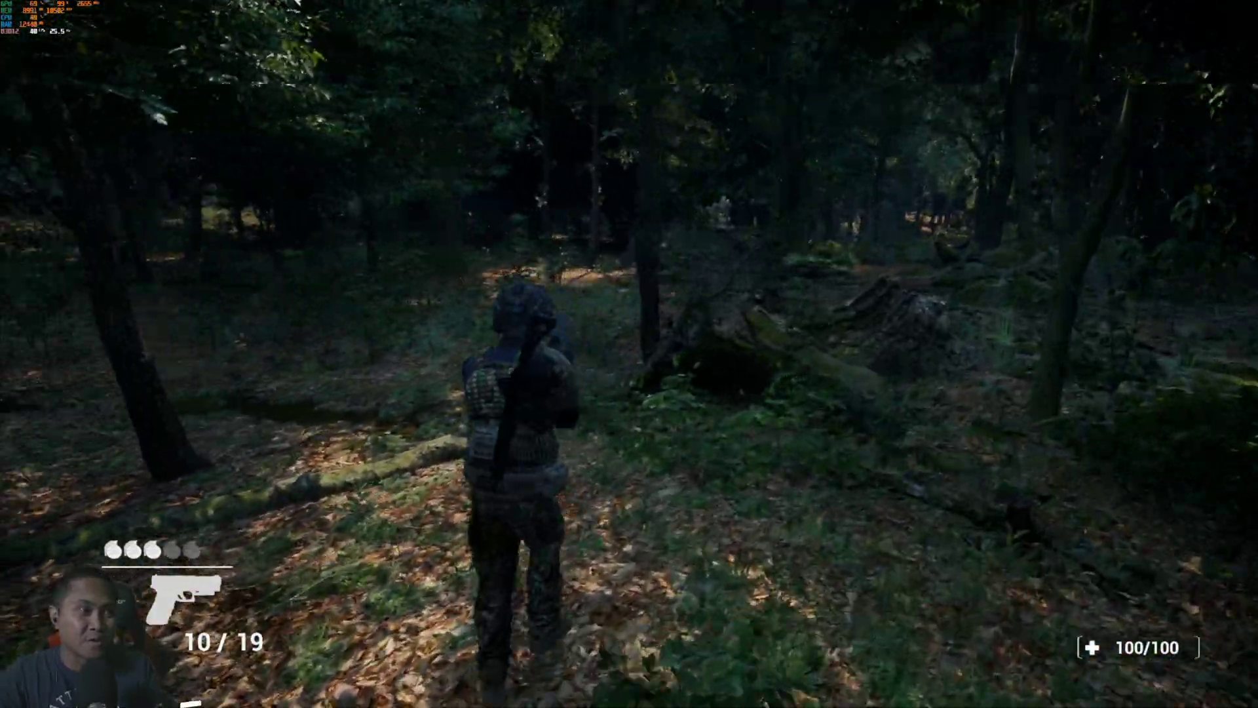
key(w)
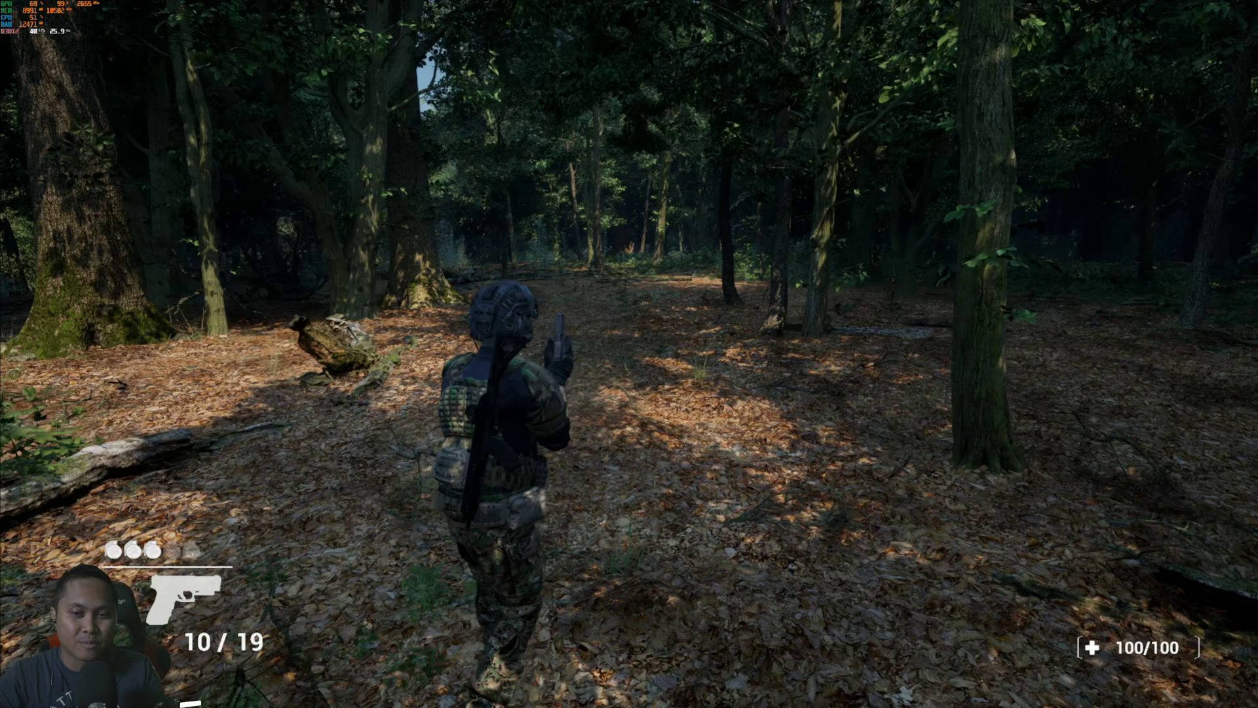
key(w)
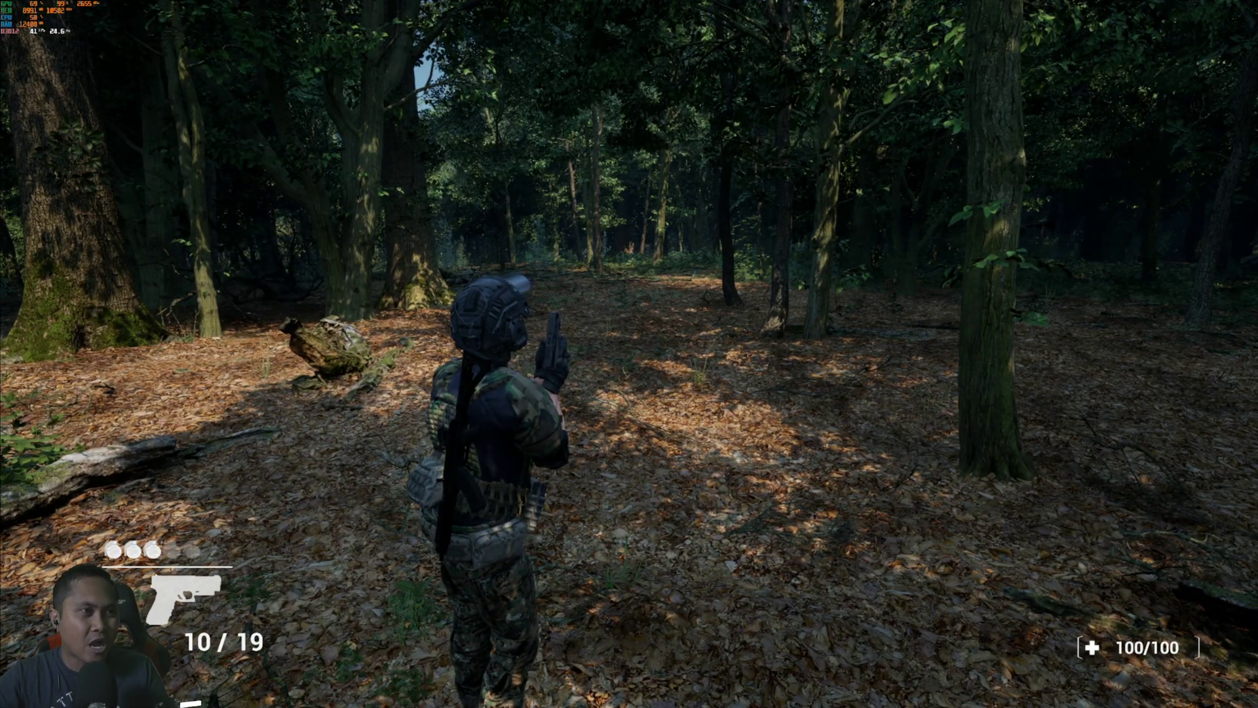
key(alt+Tab)
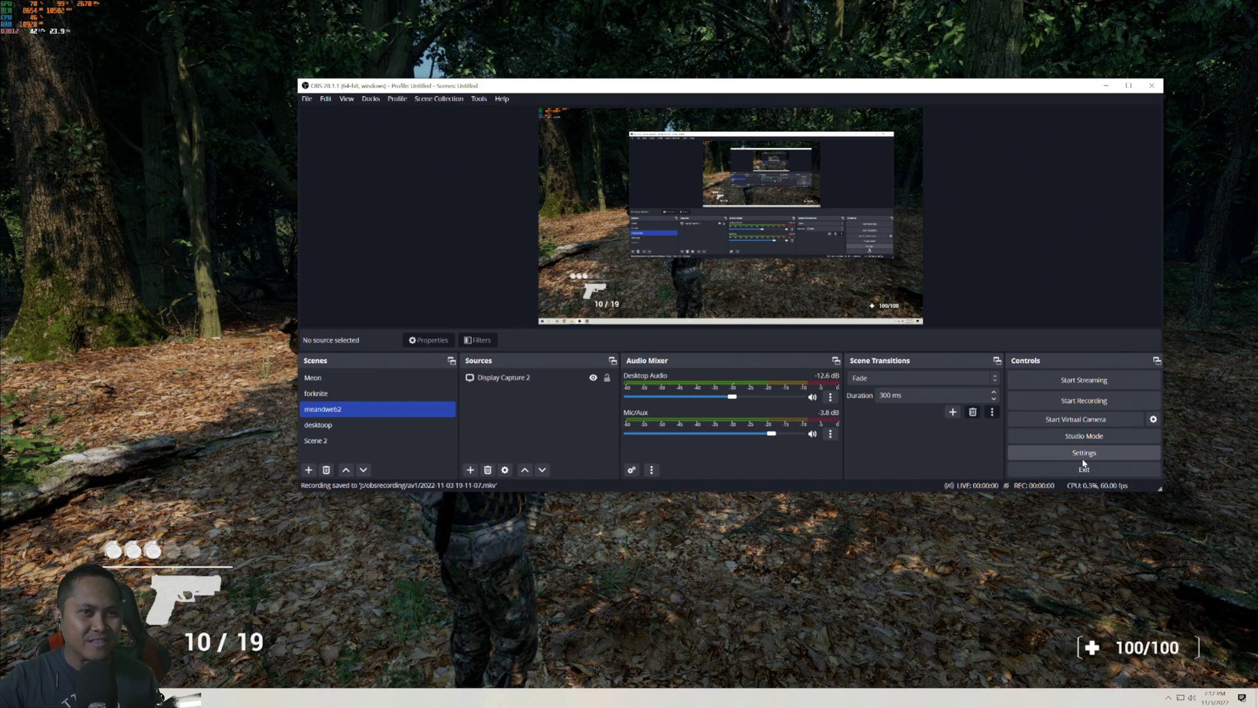
Set recordings to the NVIDIA NVENC AV1 encoder with Lossless rate control and save with OK.
click(1083, 459)
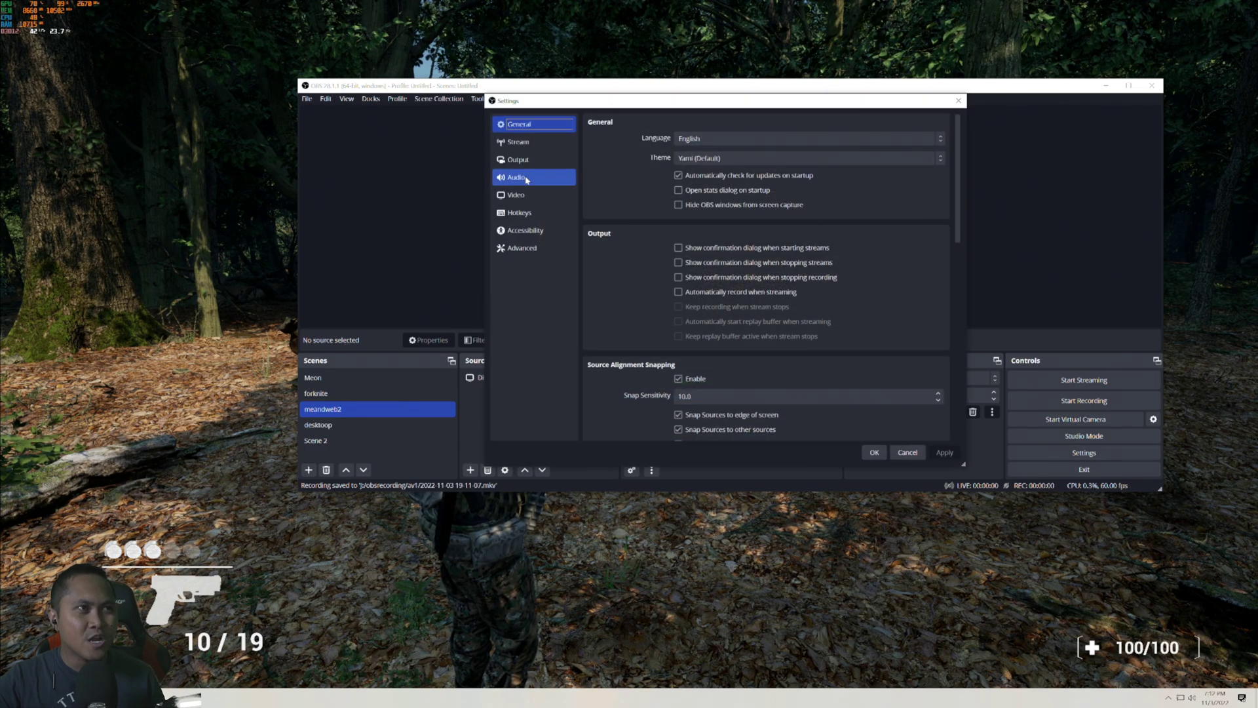
click(524, 161)
click(650, 145)
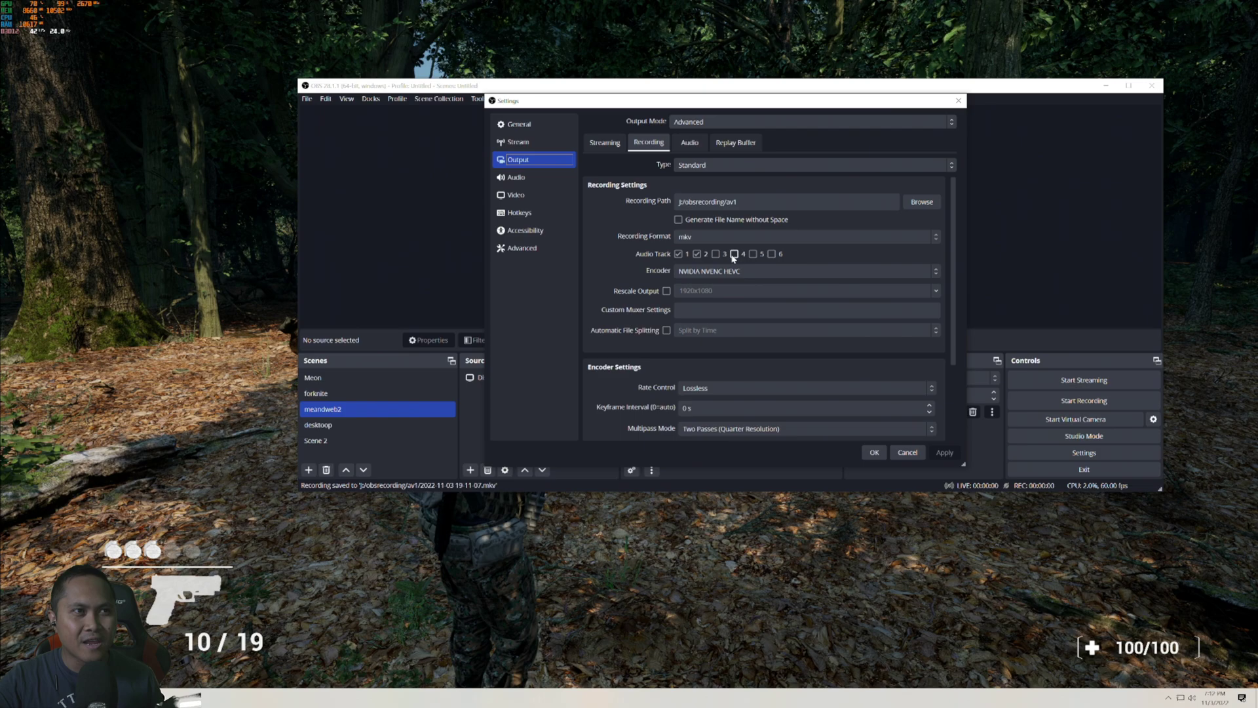
click(716, 273)
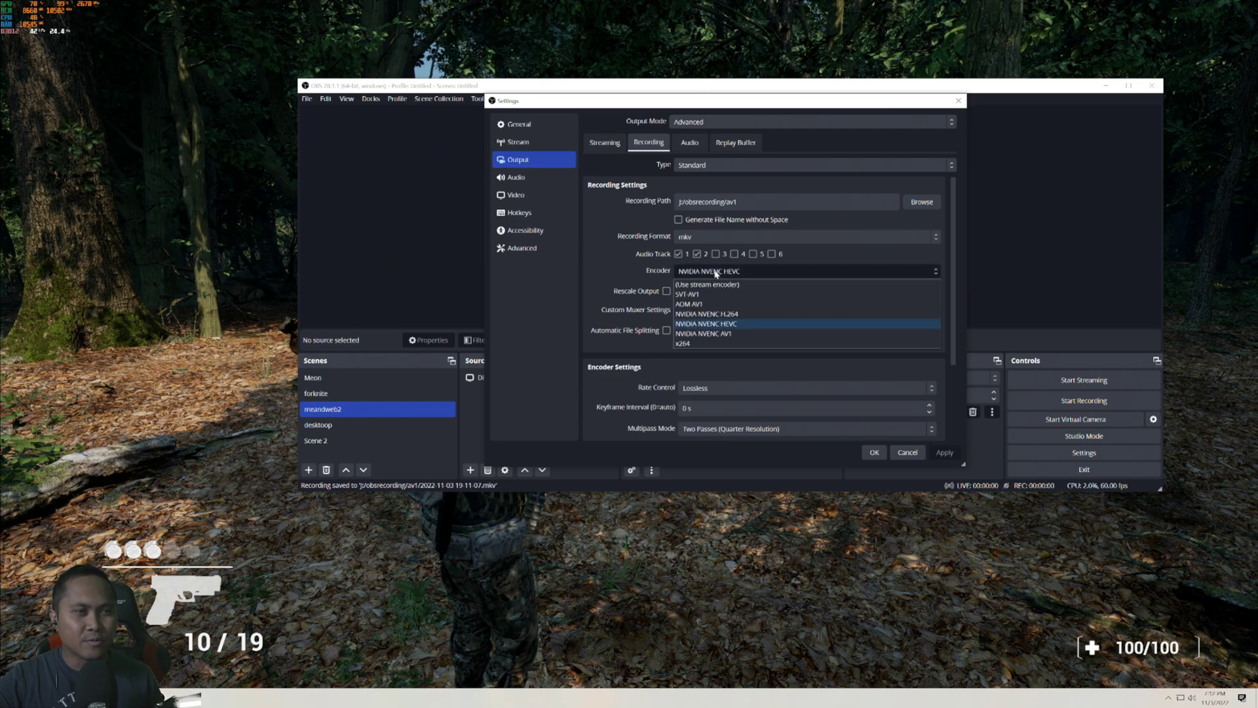
click(723, 334)
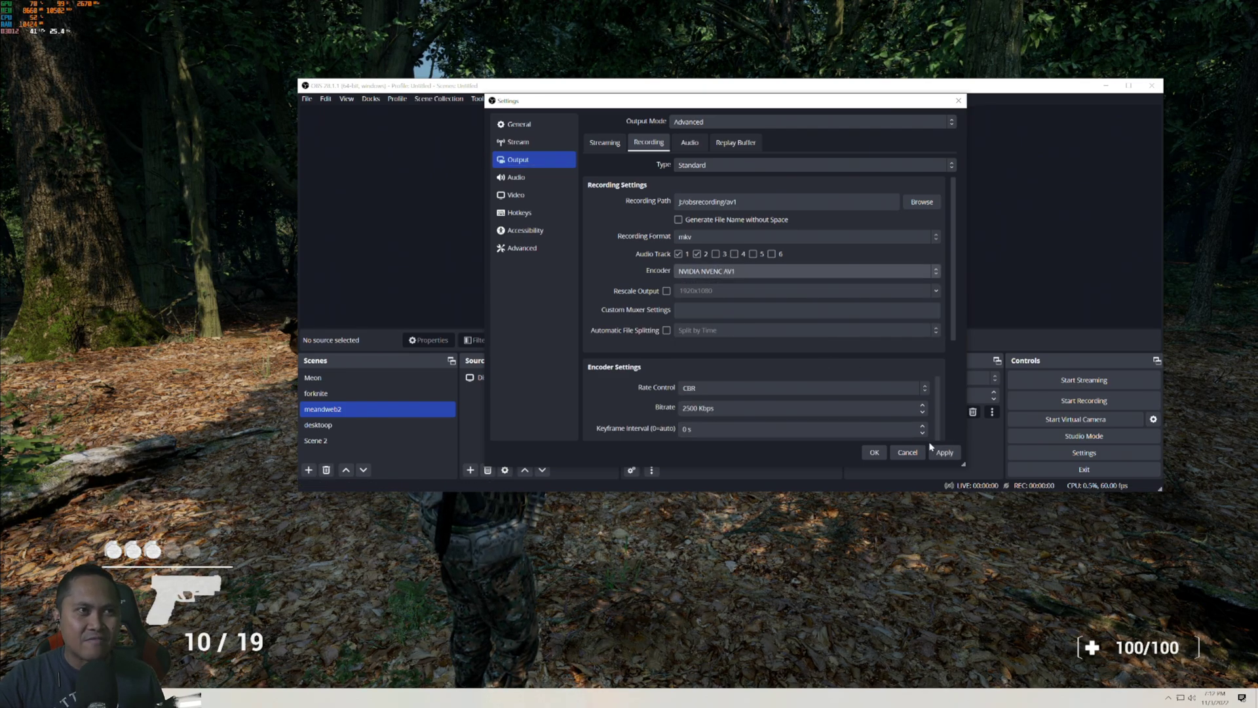
click(708, 388)
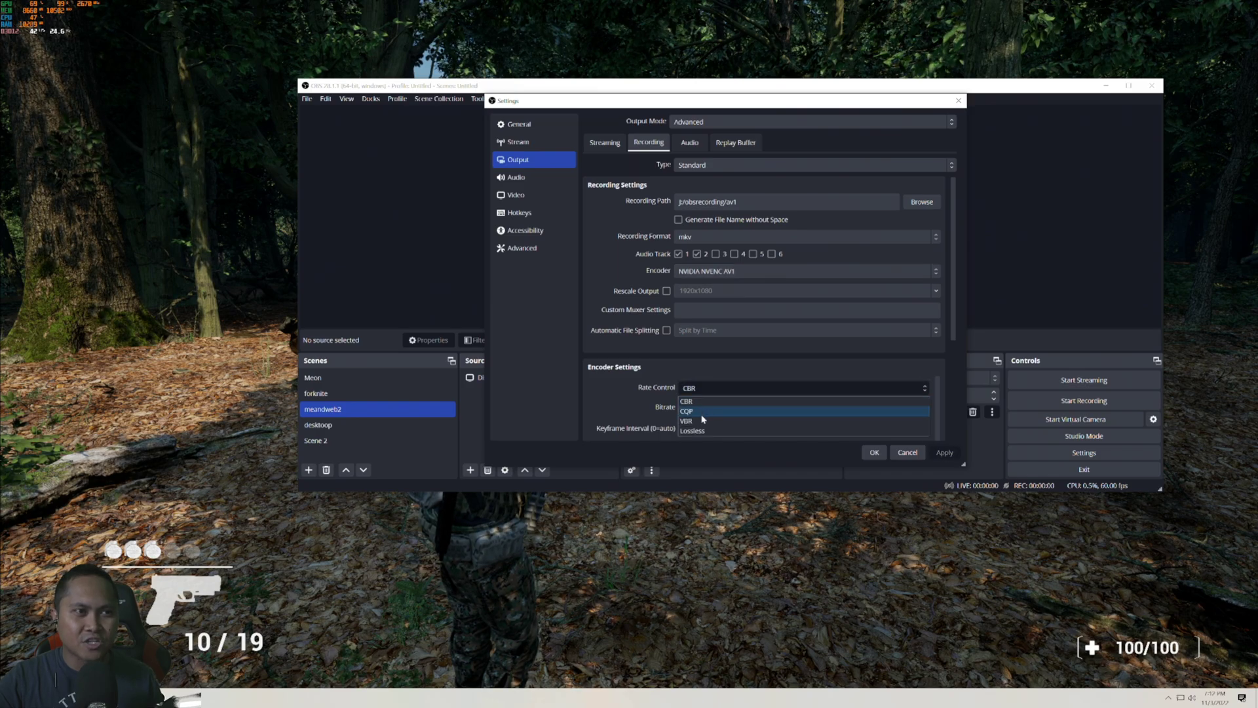
click(726, 422)
scroll(956, 338, down, 2)
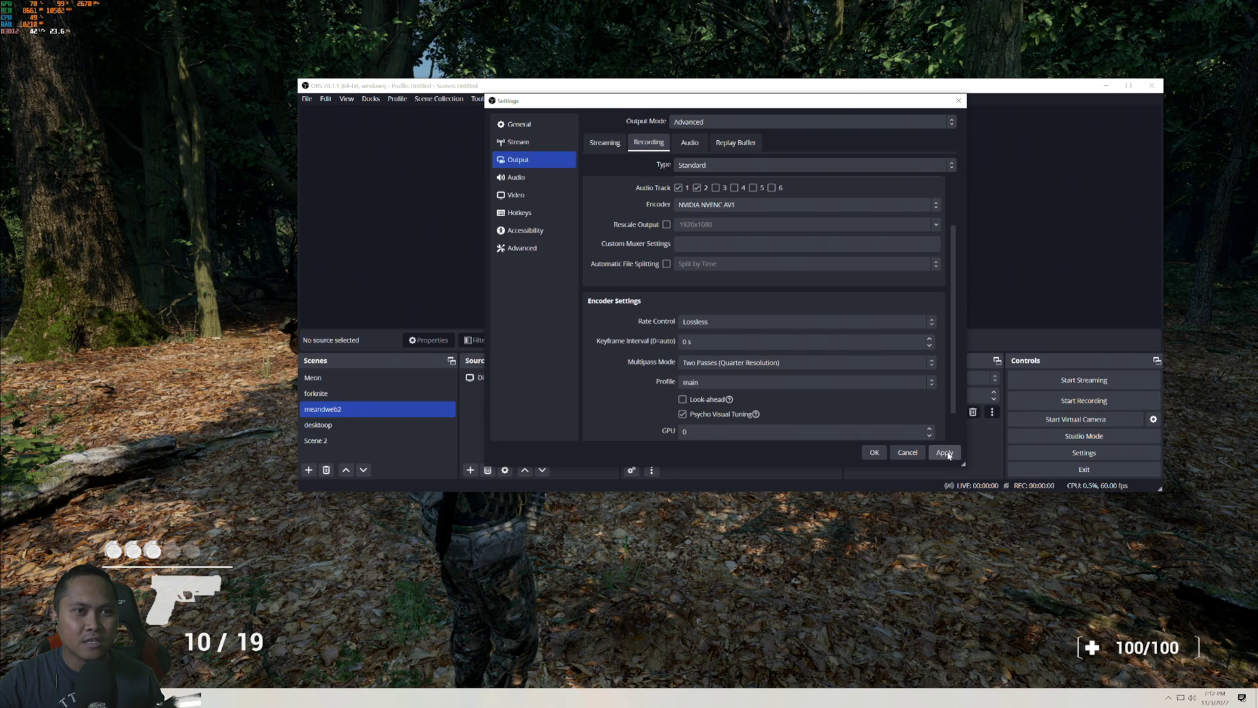
click(876, 453)
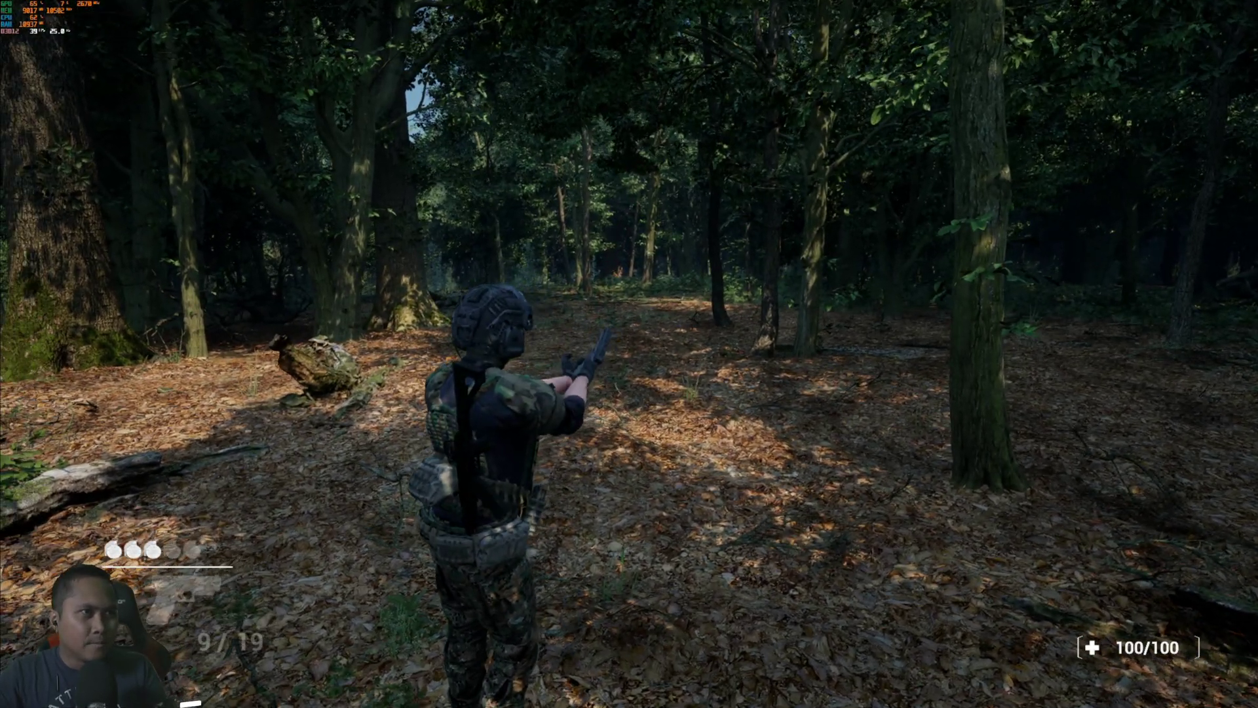
Reload and walk the soldier toward the deer, through the sunlit clearing and past fallen logs.
key(r)
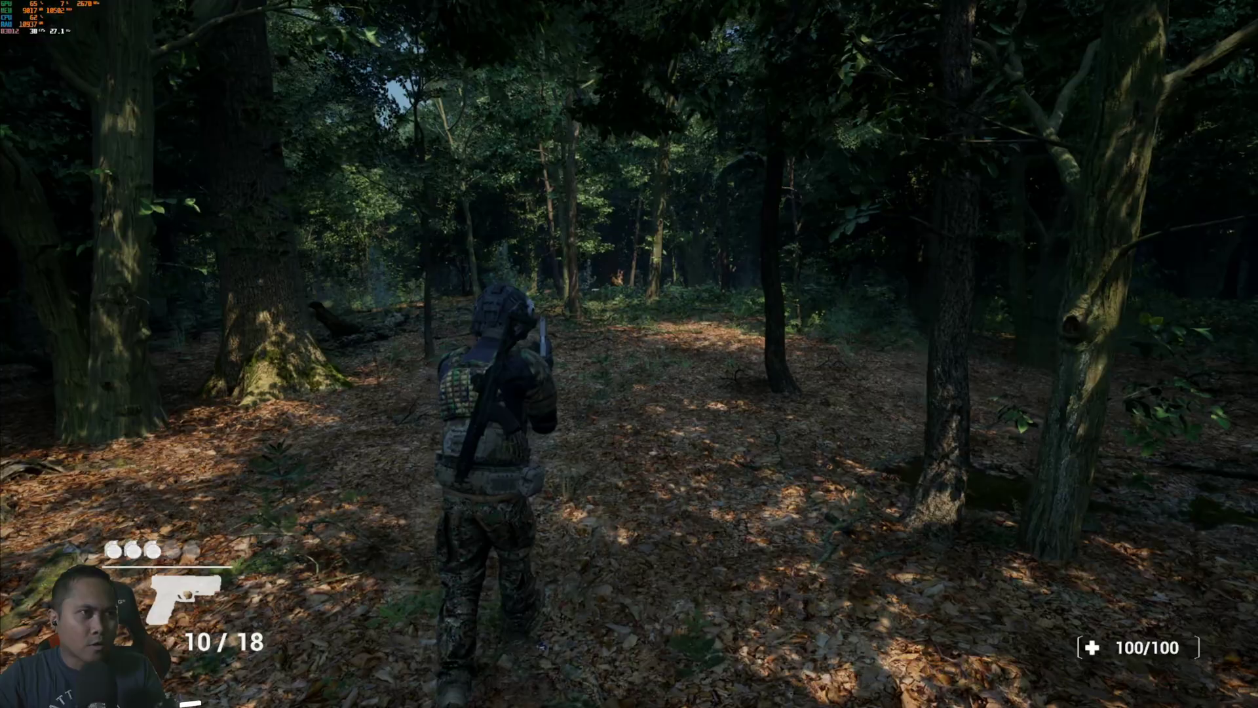
key(w)
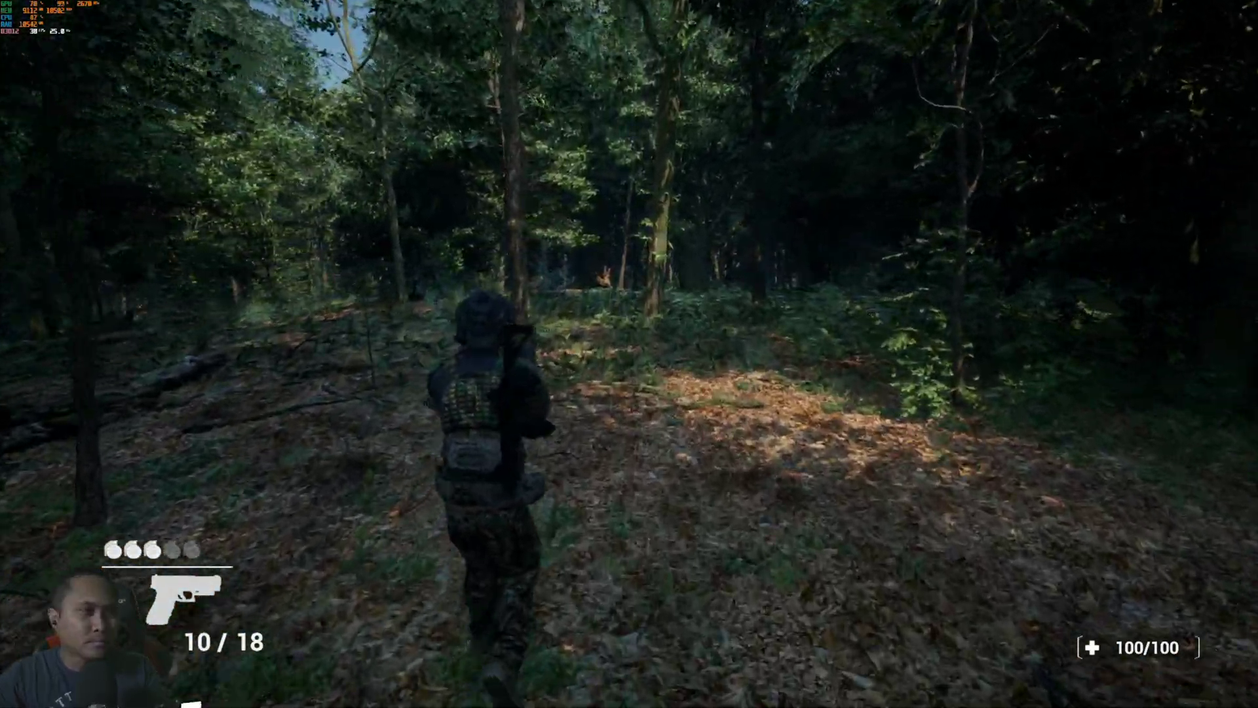
key(w)
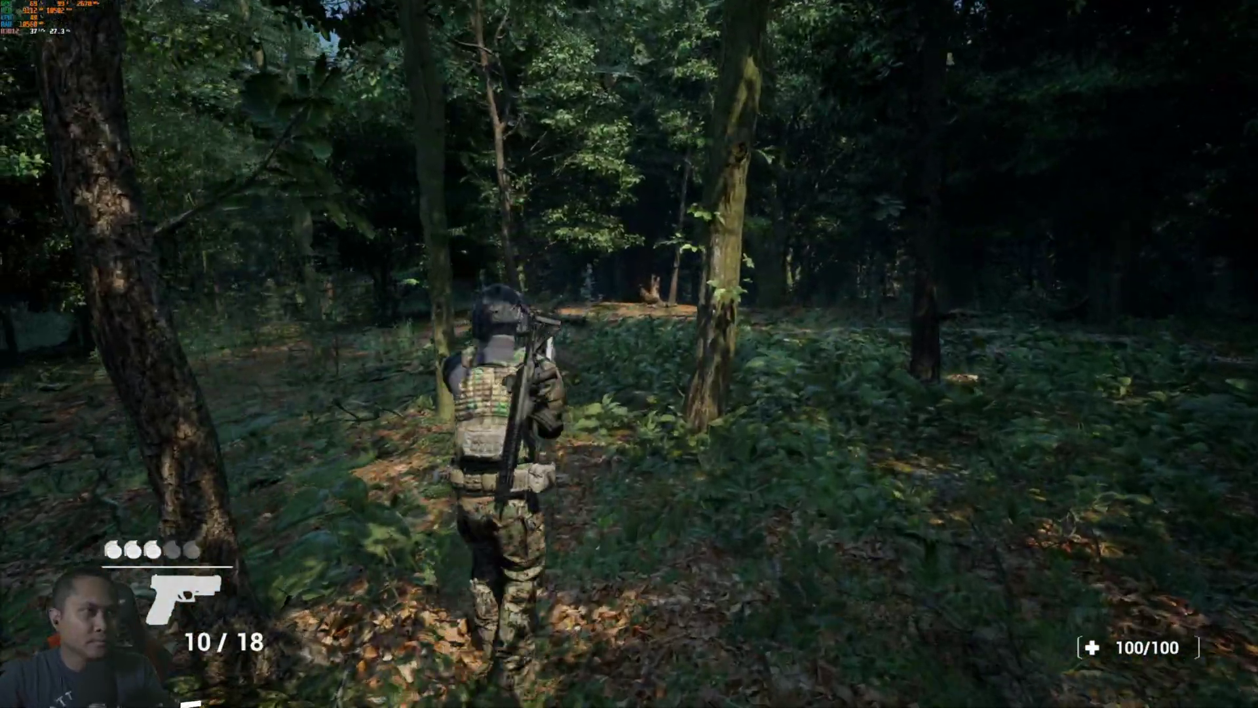
key(w)
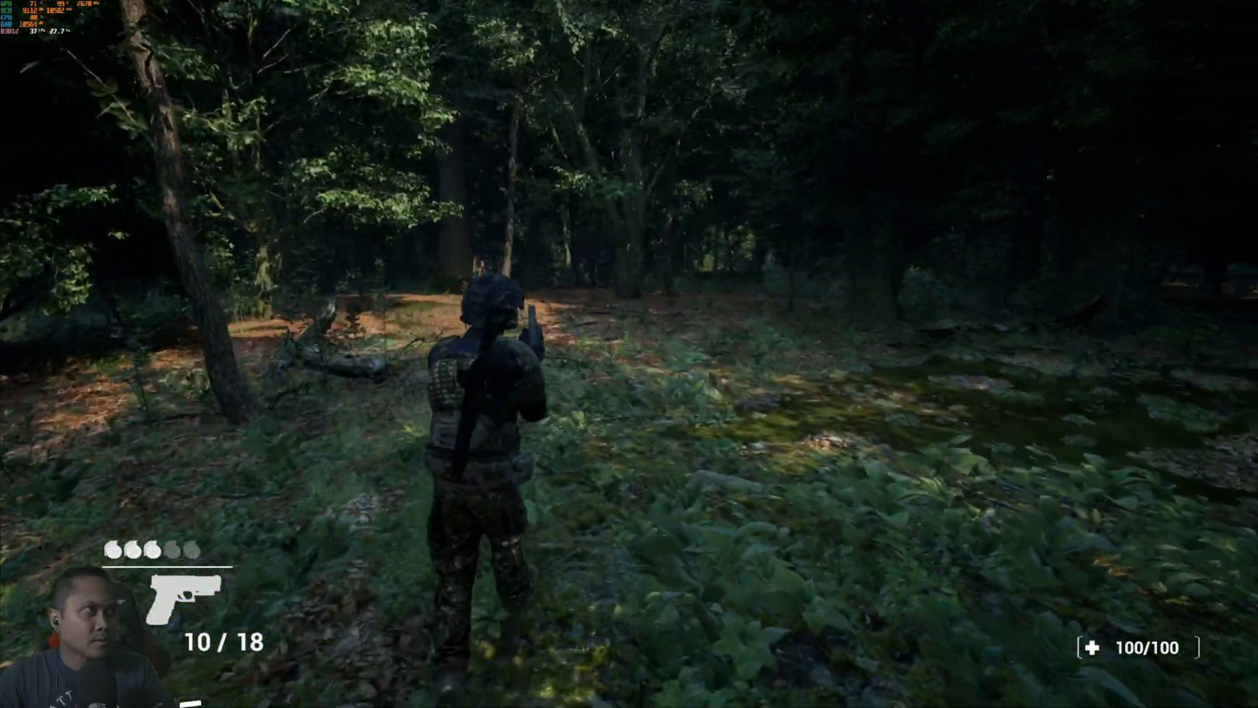
key(w)
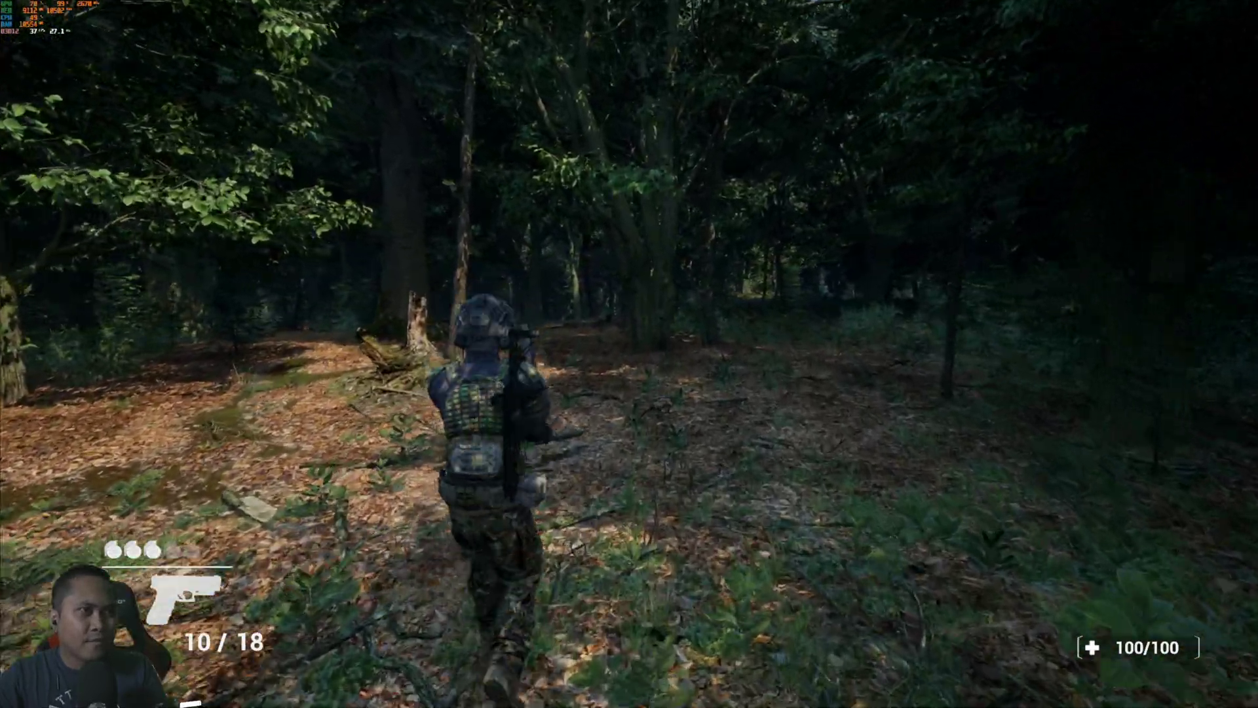
key(w)
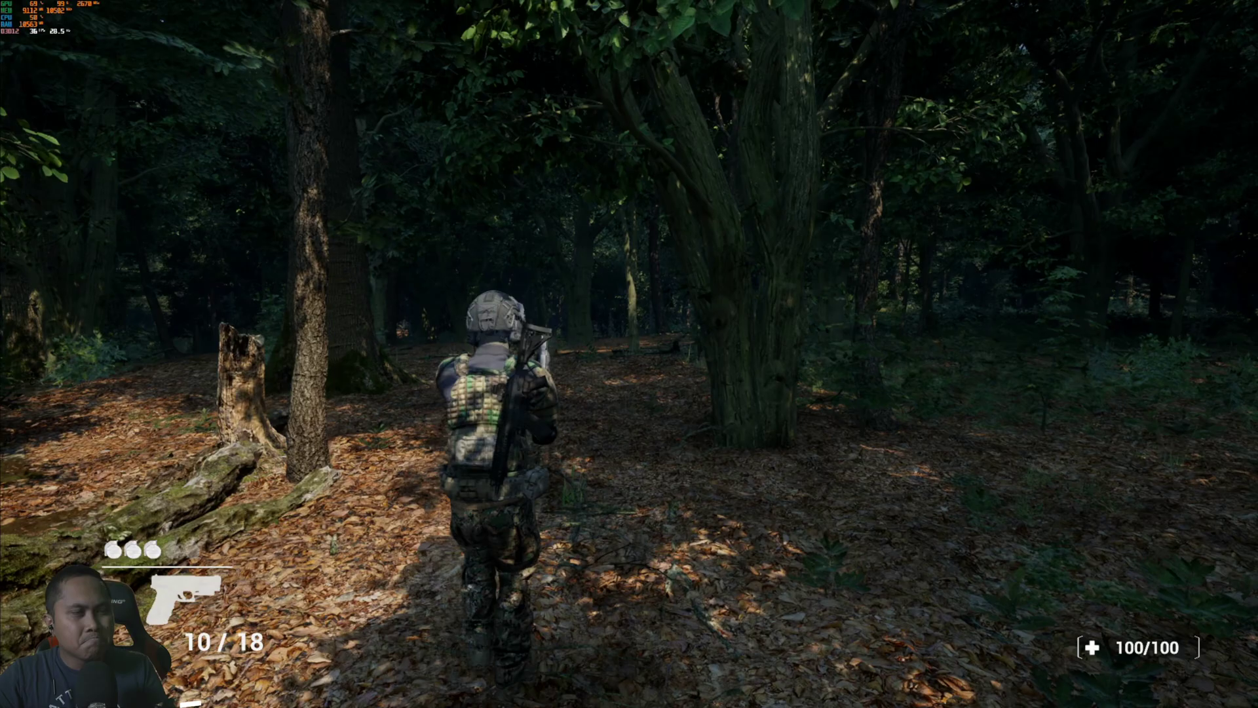
key(w)
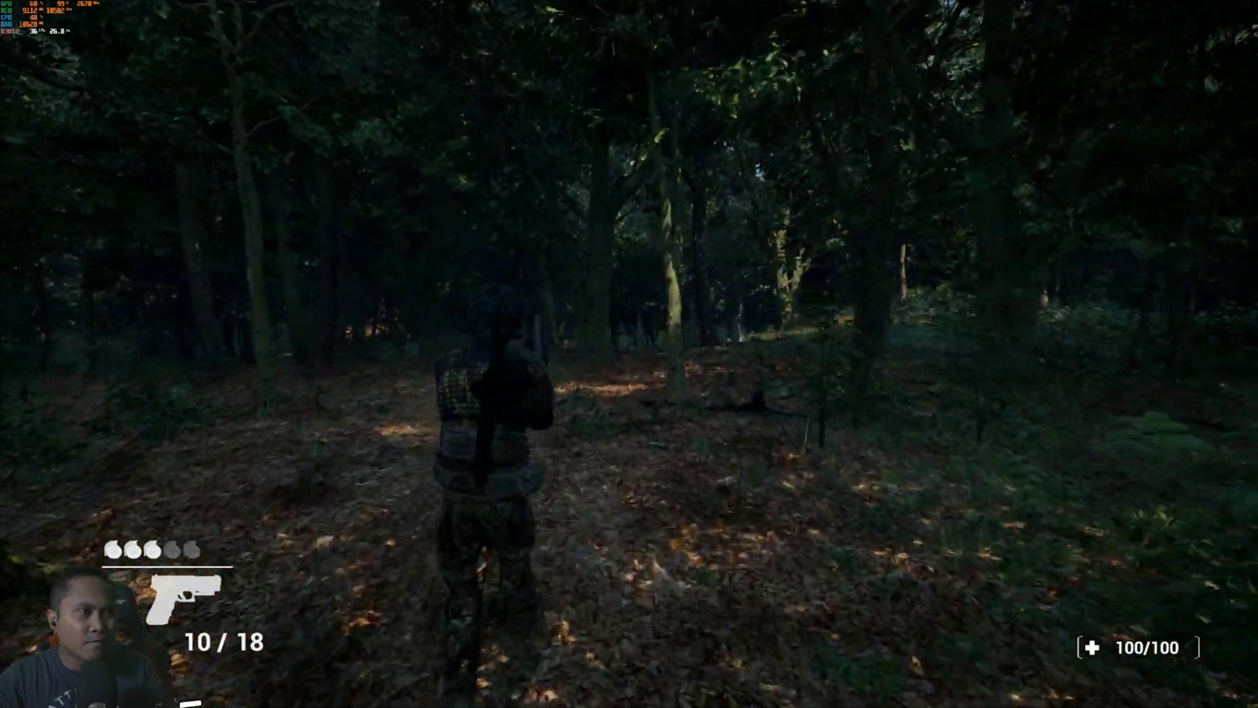
key(w)
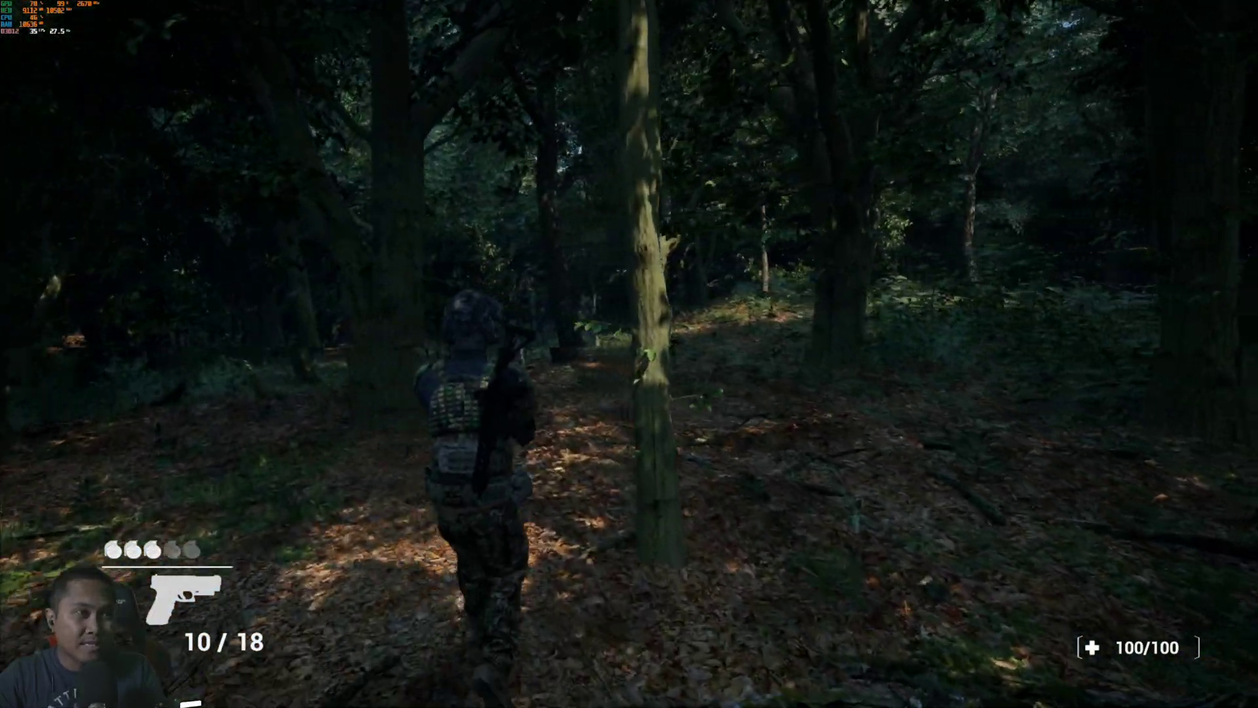
key(w)
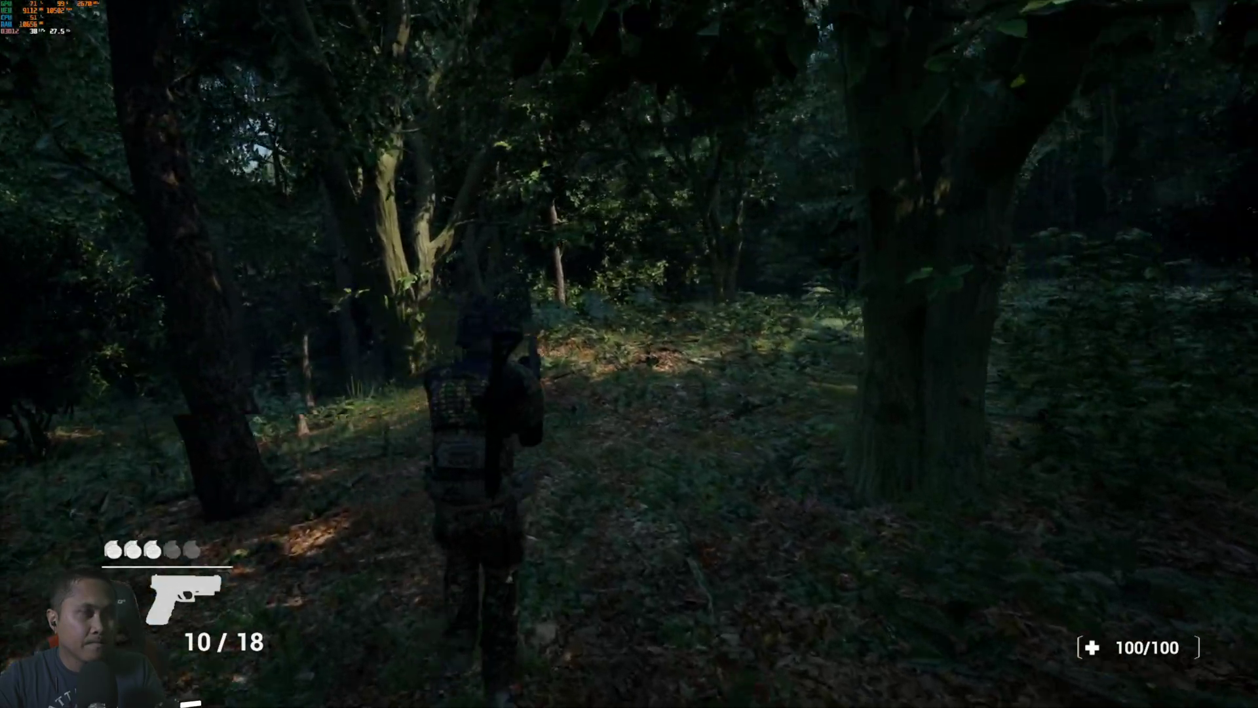
key(w)
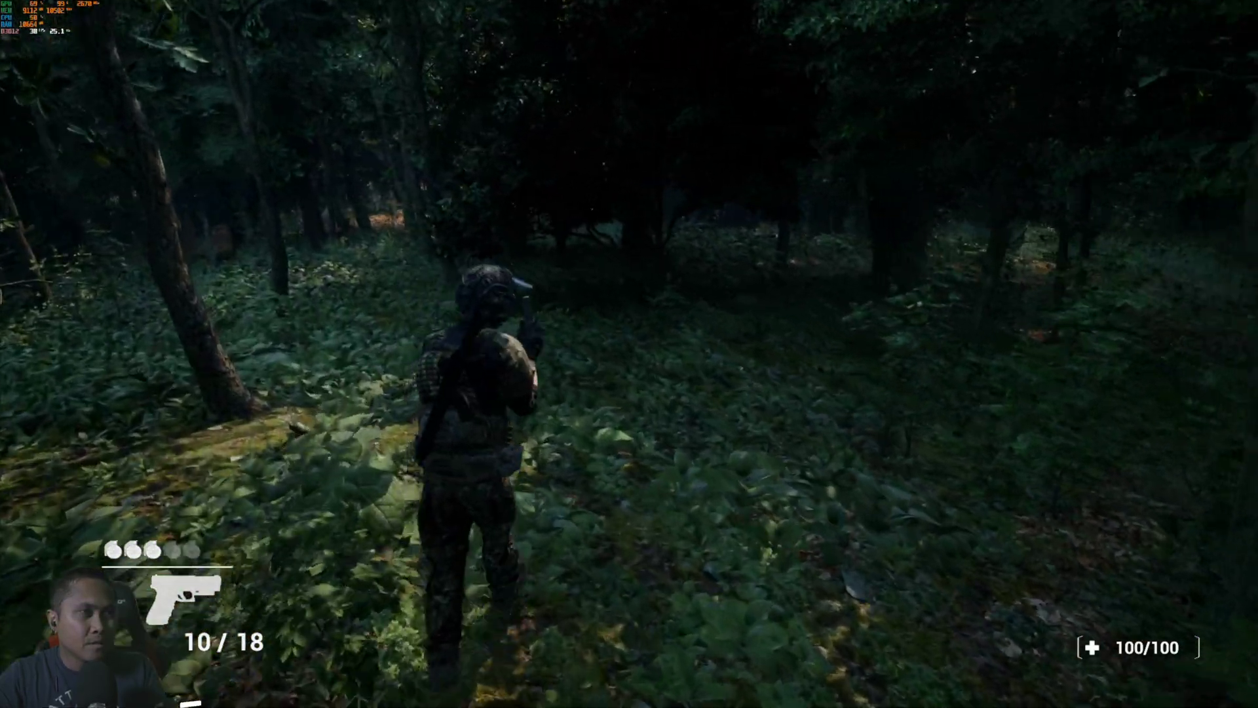
key(w)
key(w)
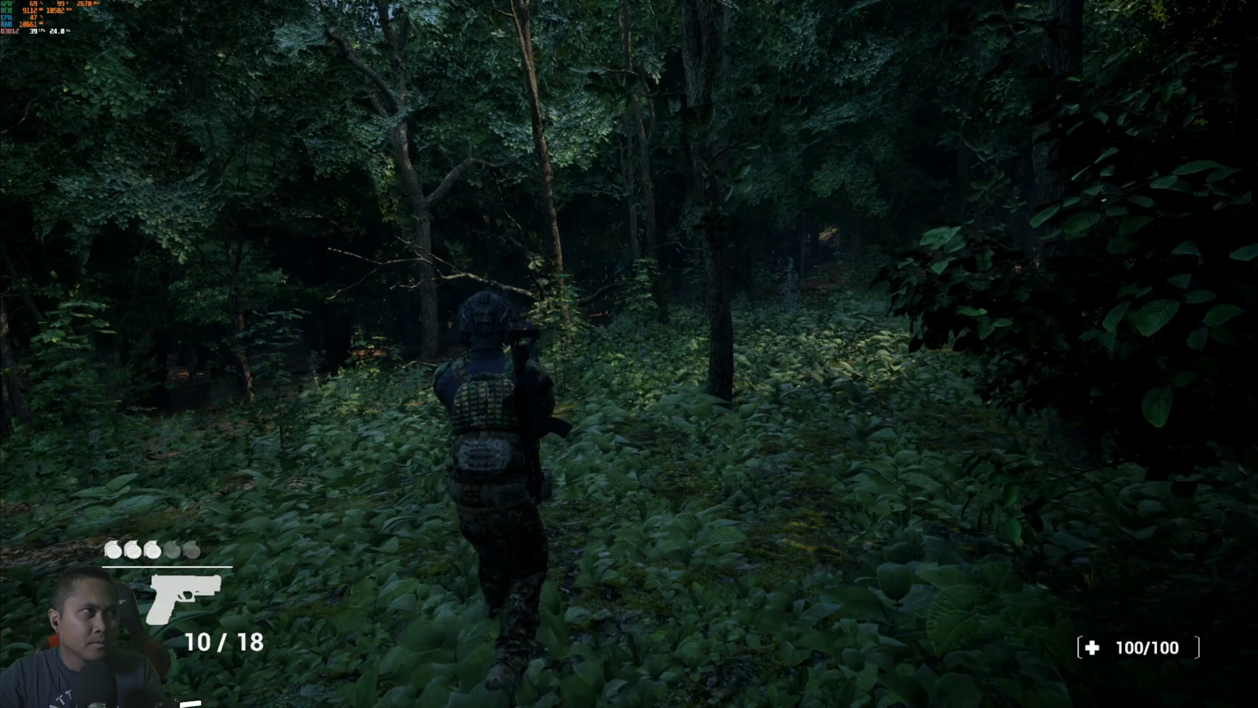
key(w)
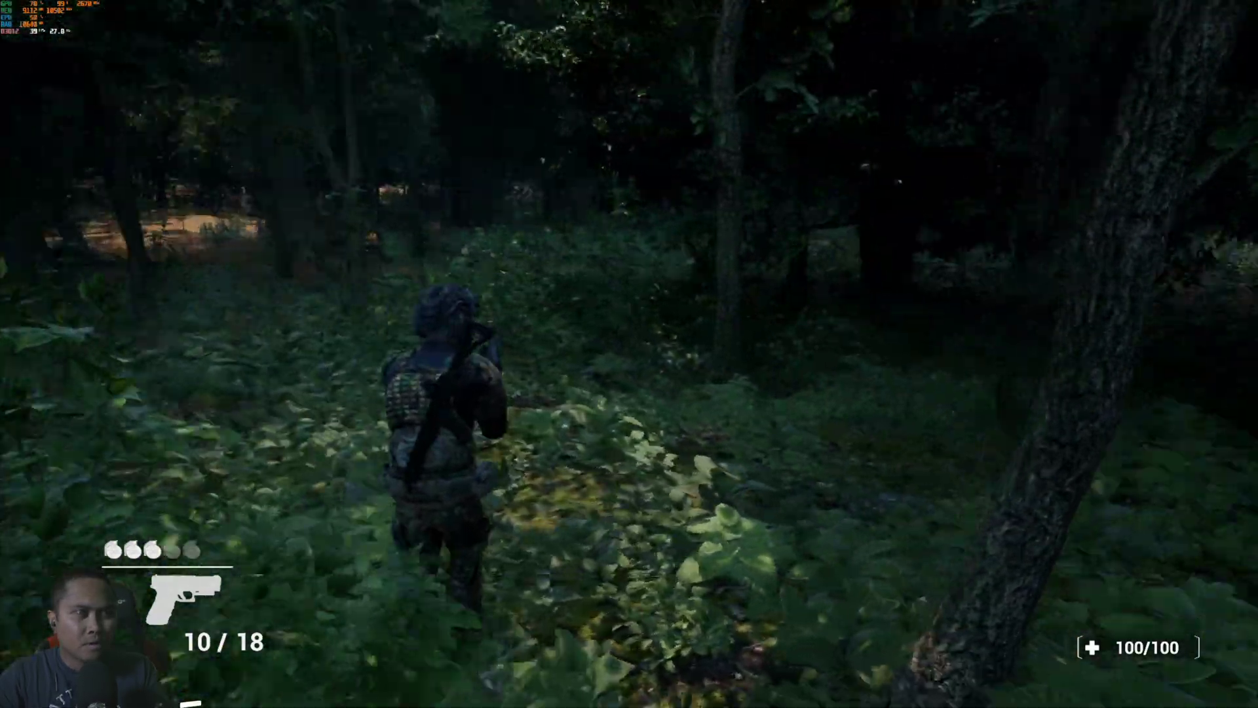
key(w)
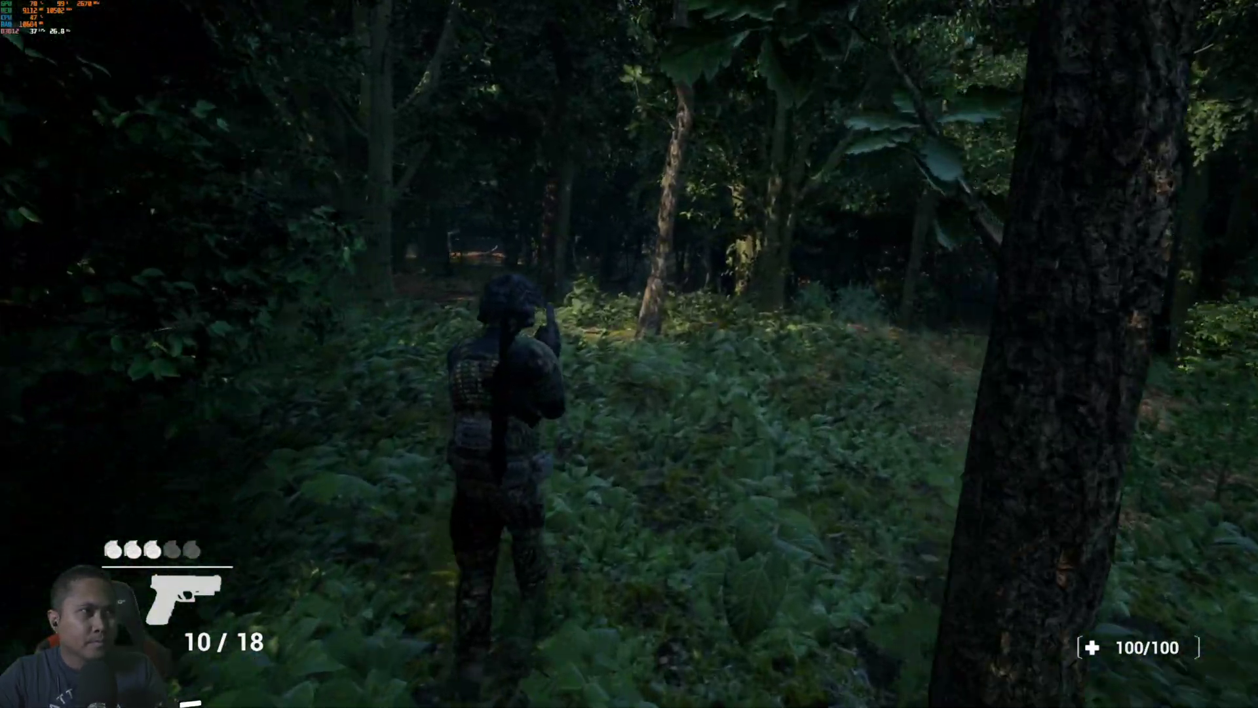
key(w)
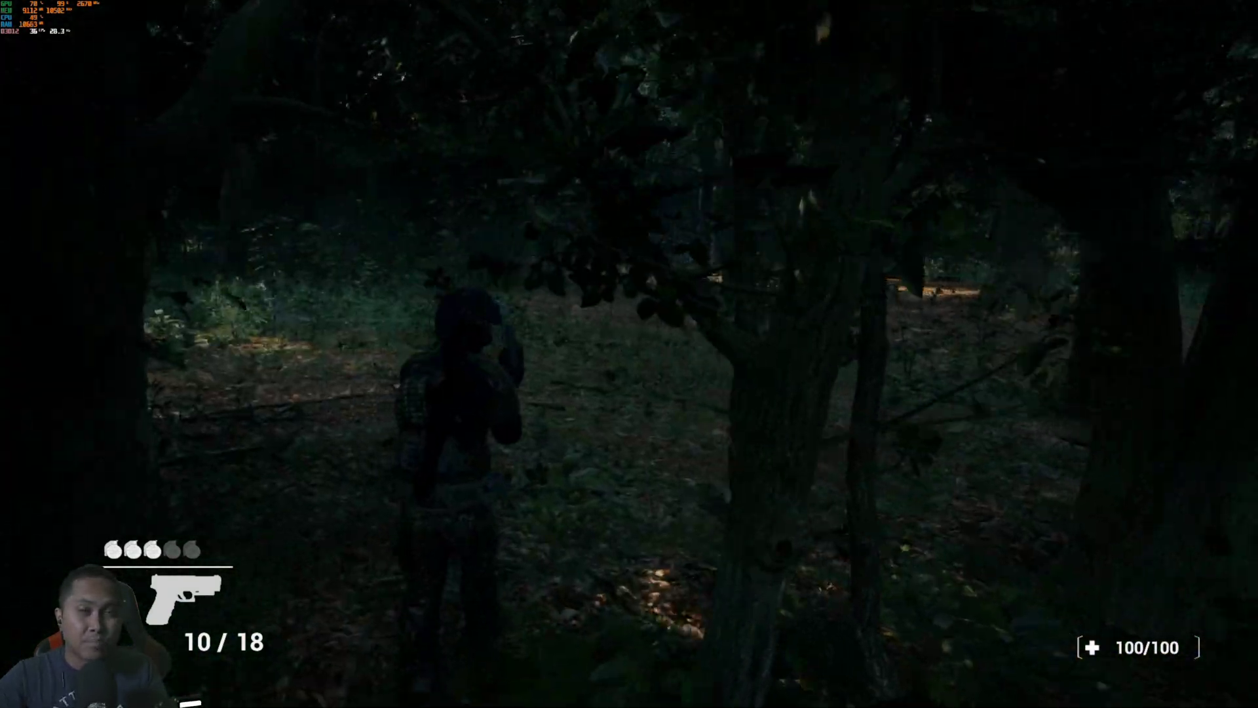
key(w)
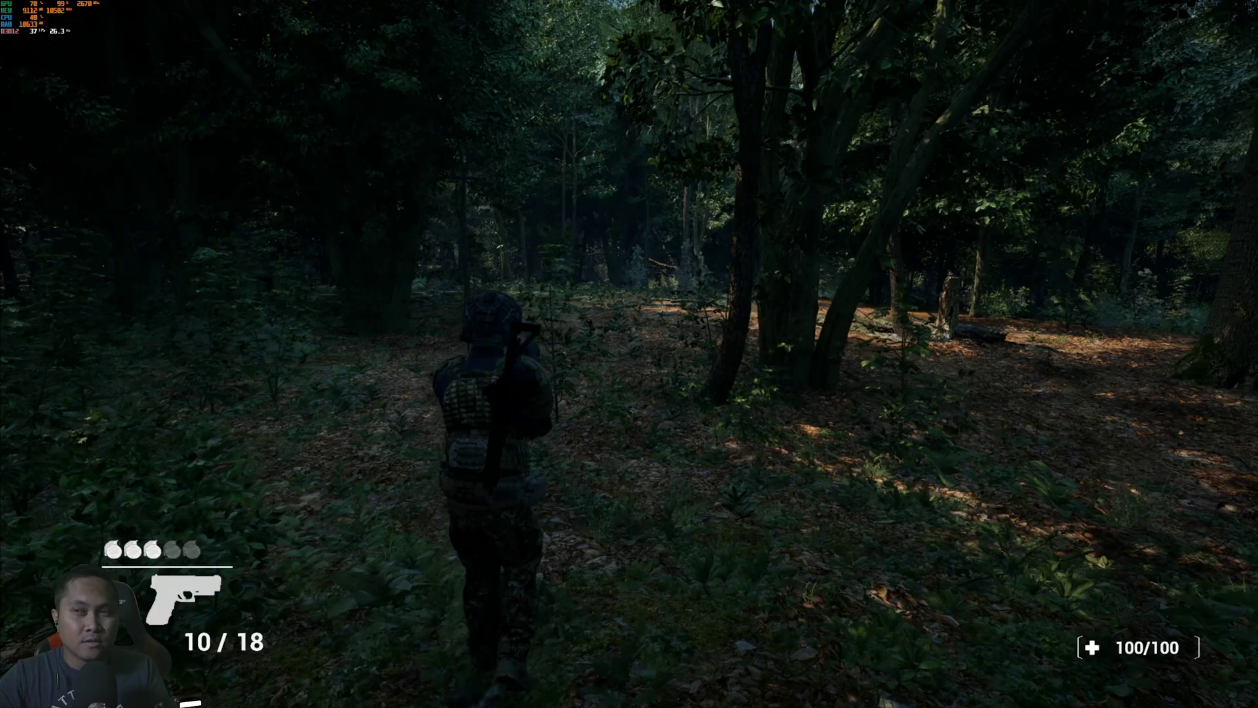
key(w)
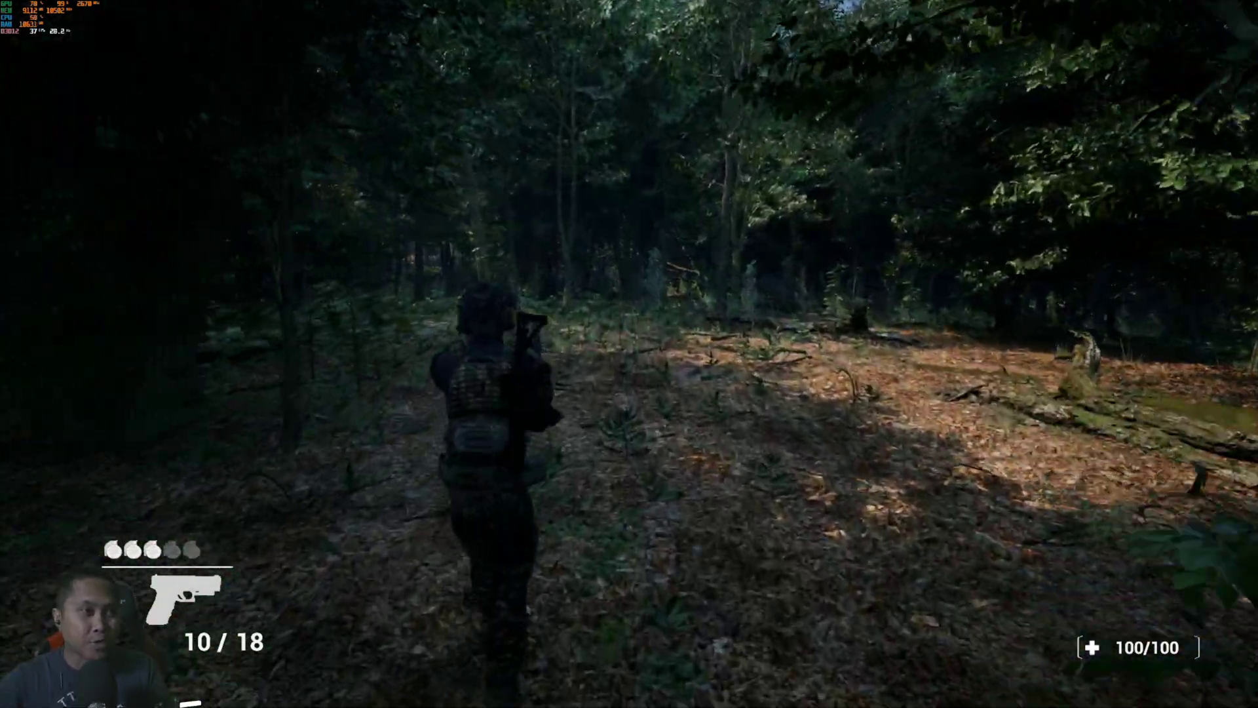
key(w)
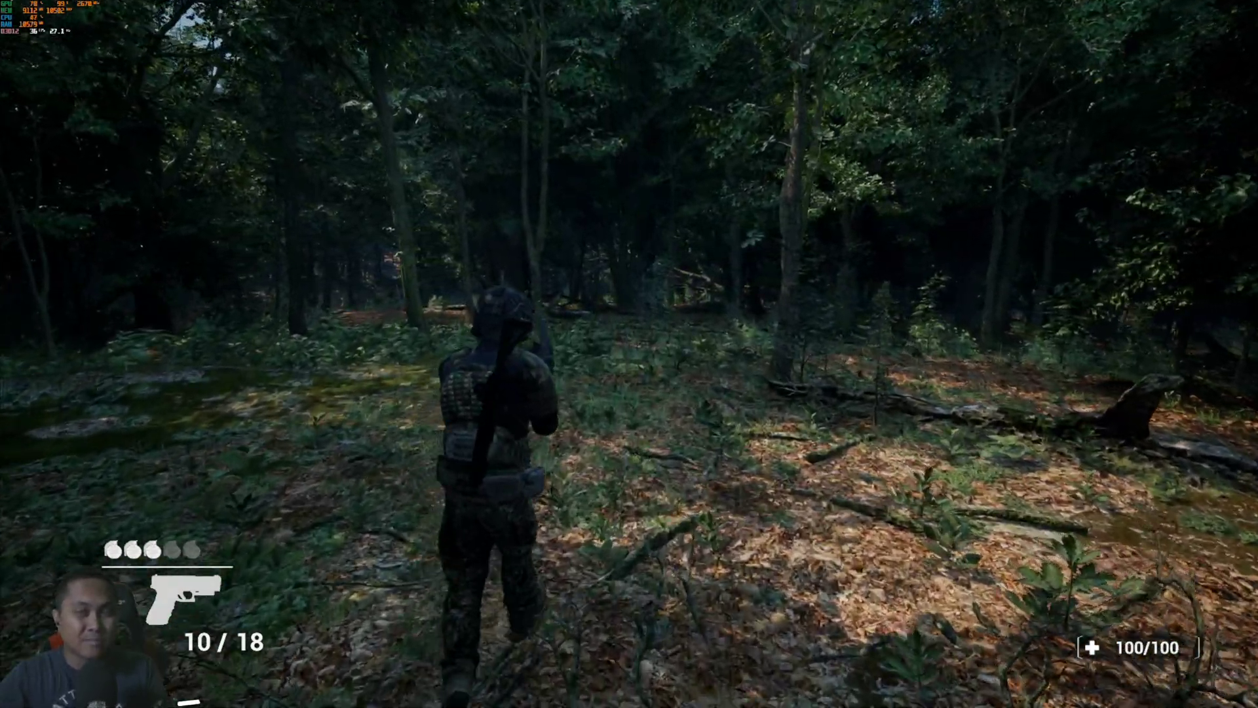
key(w)
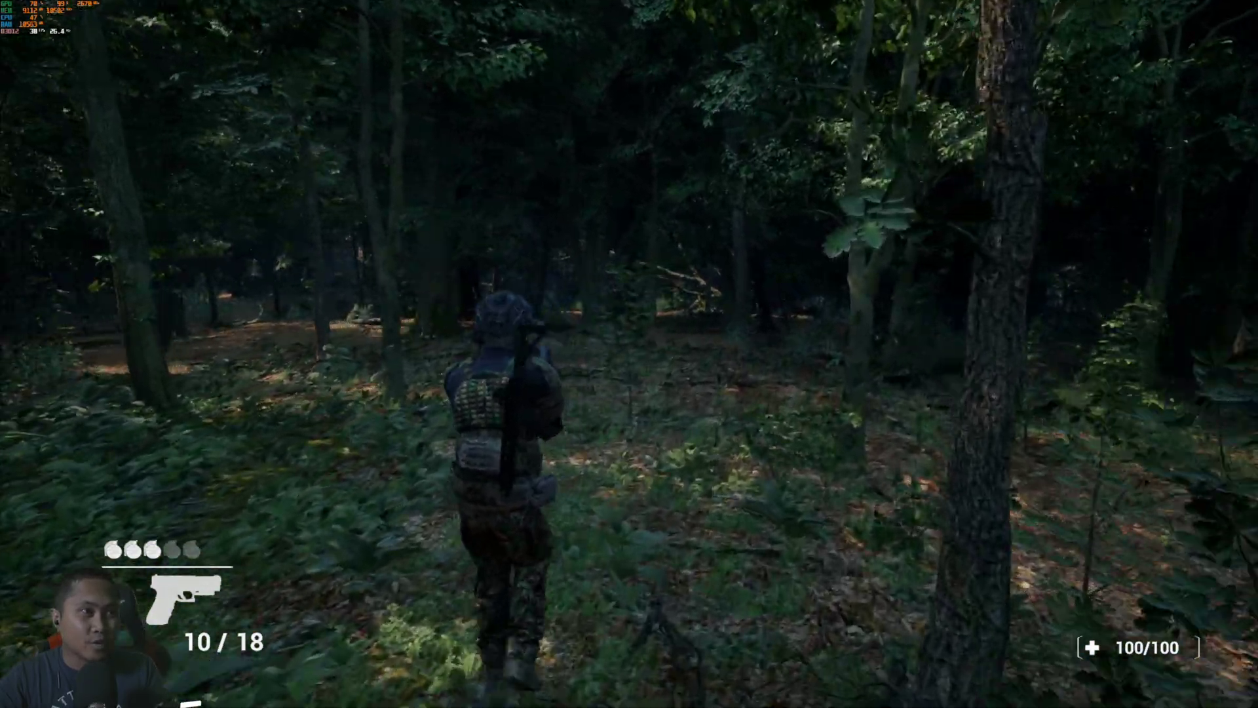
key(w)
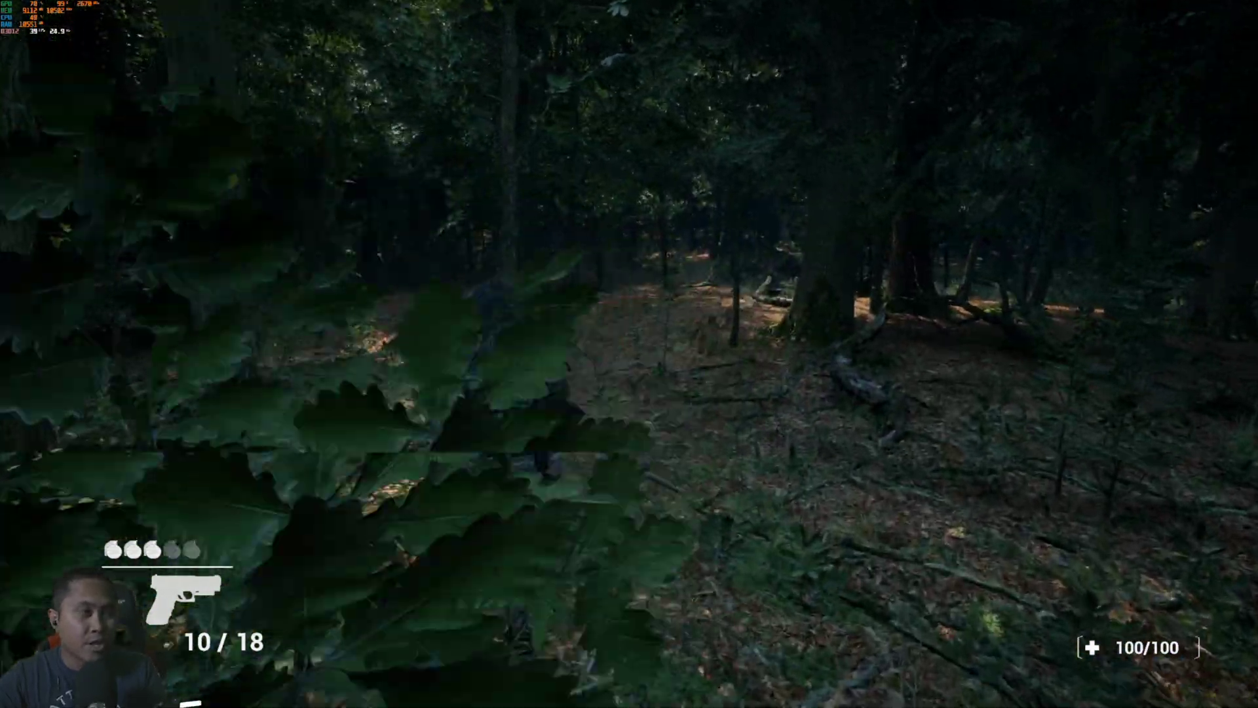
key(w)
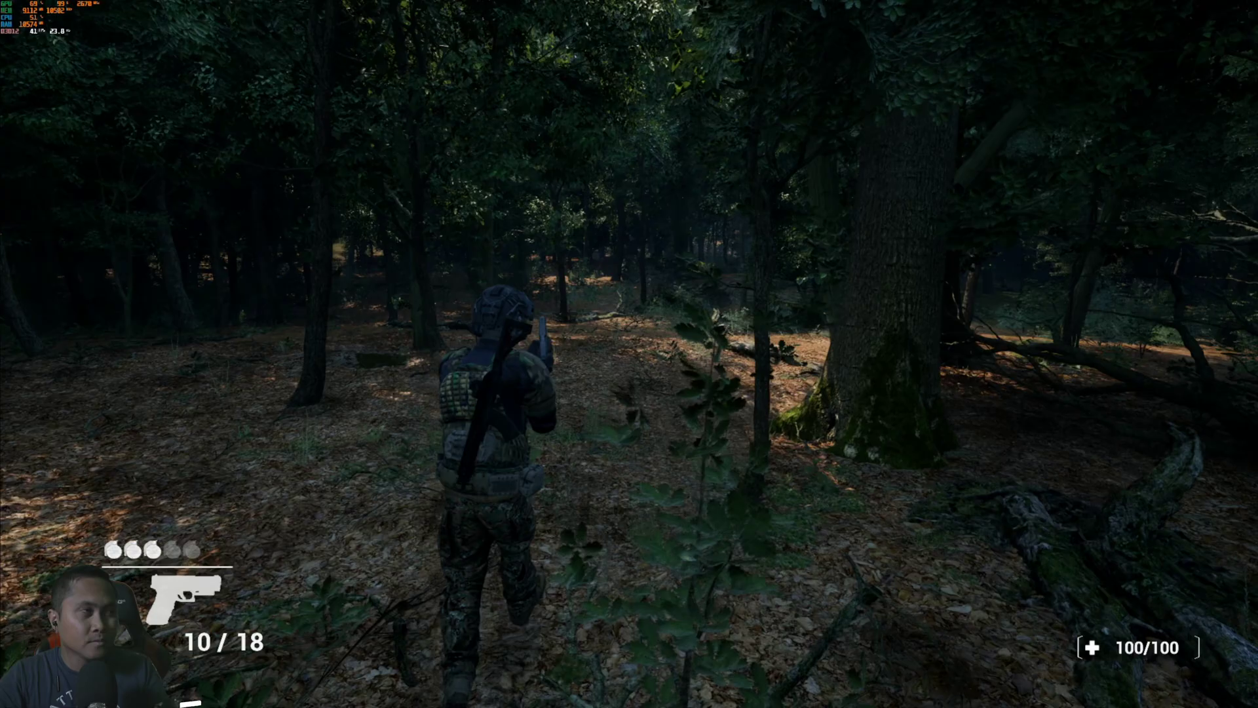
key(w)
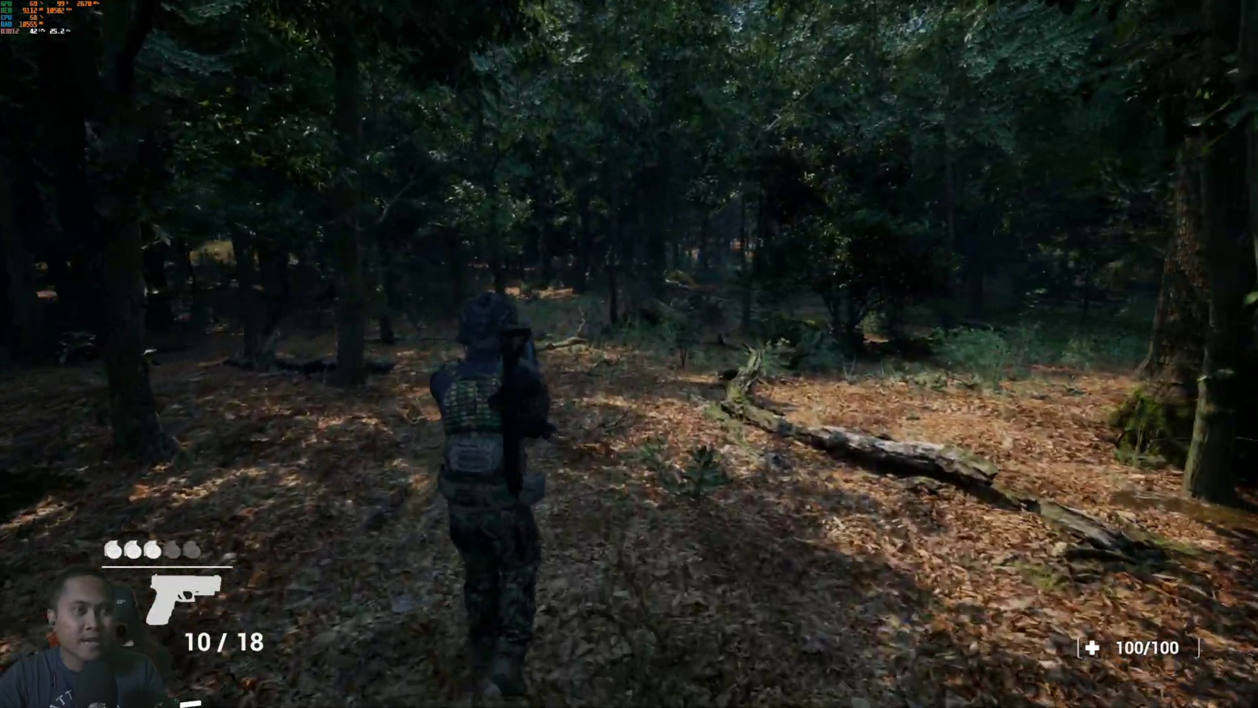
key(w)
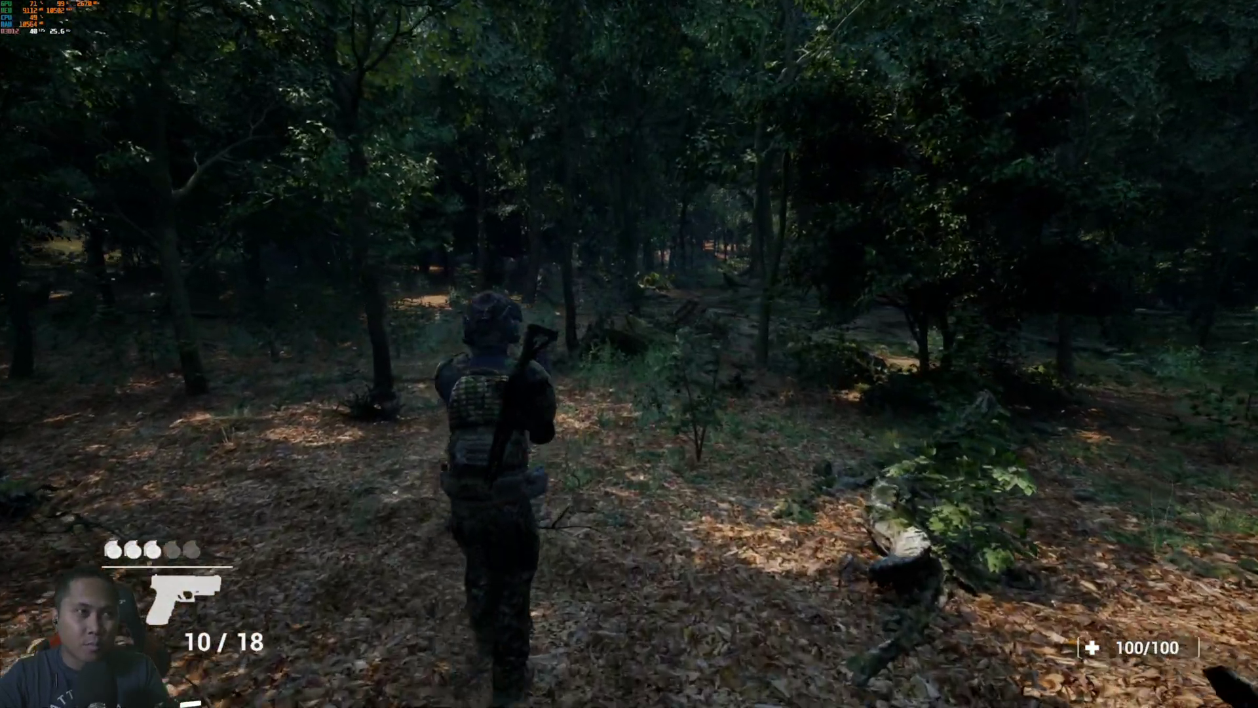
key(w)
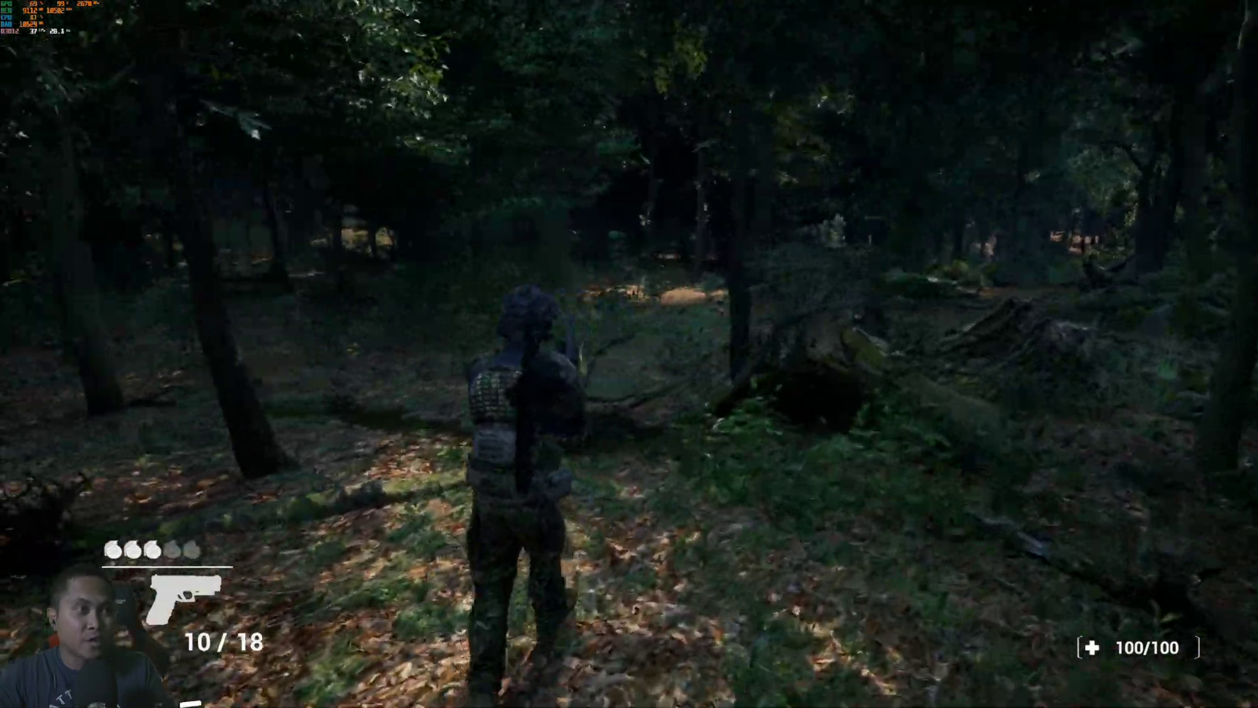
key(w)
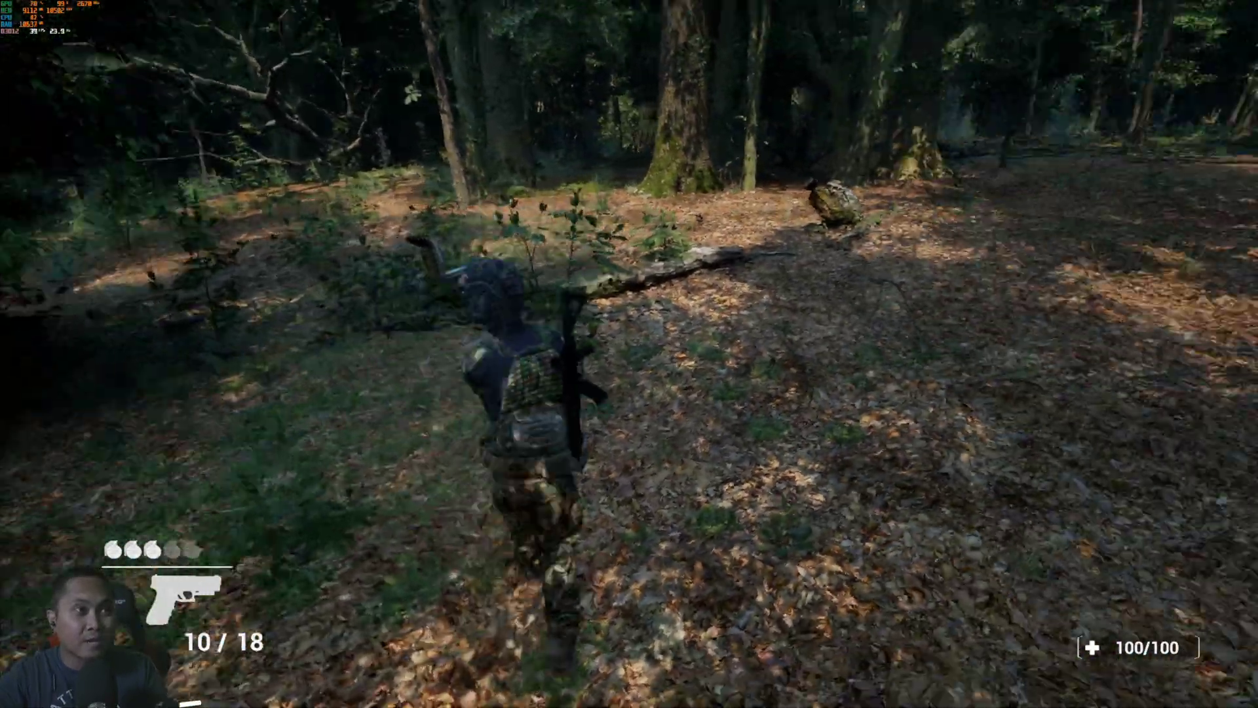
key(w)
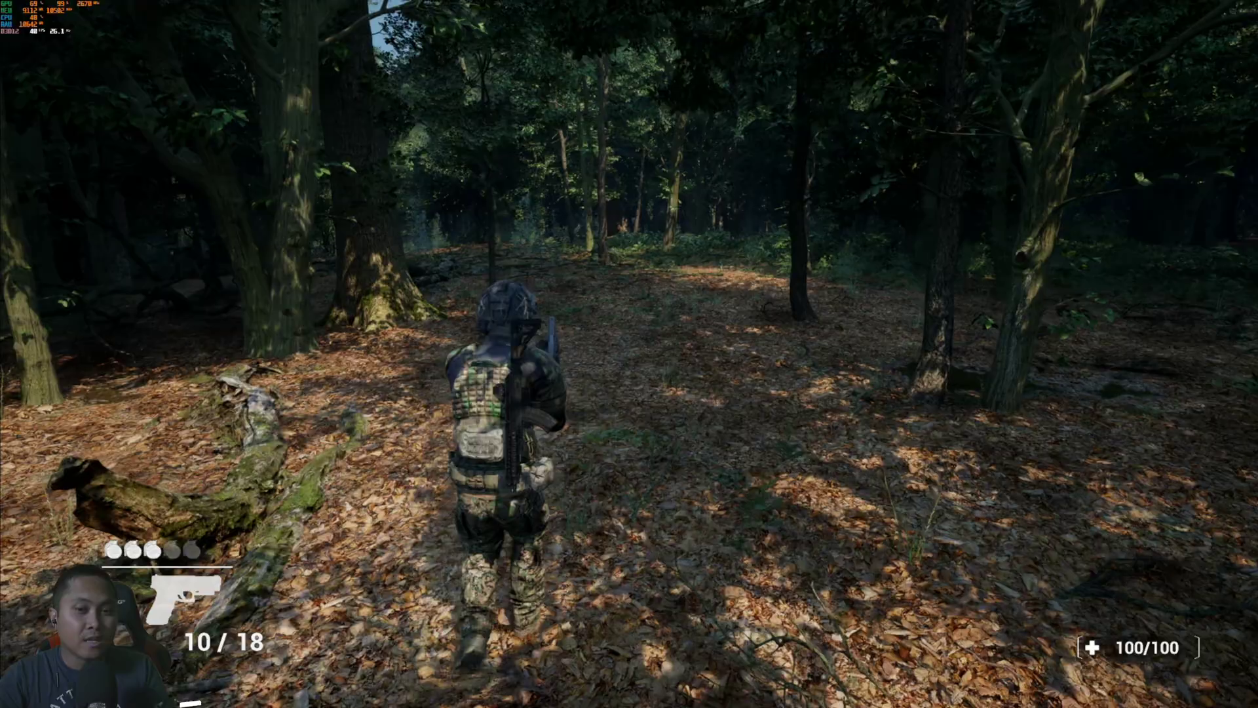
key(w)
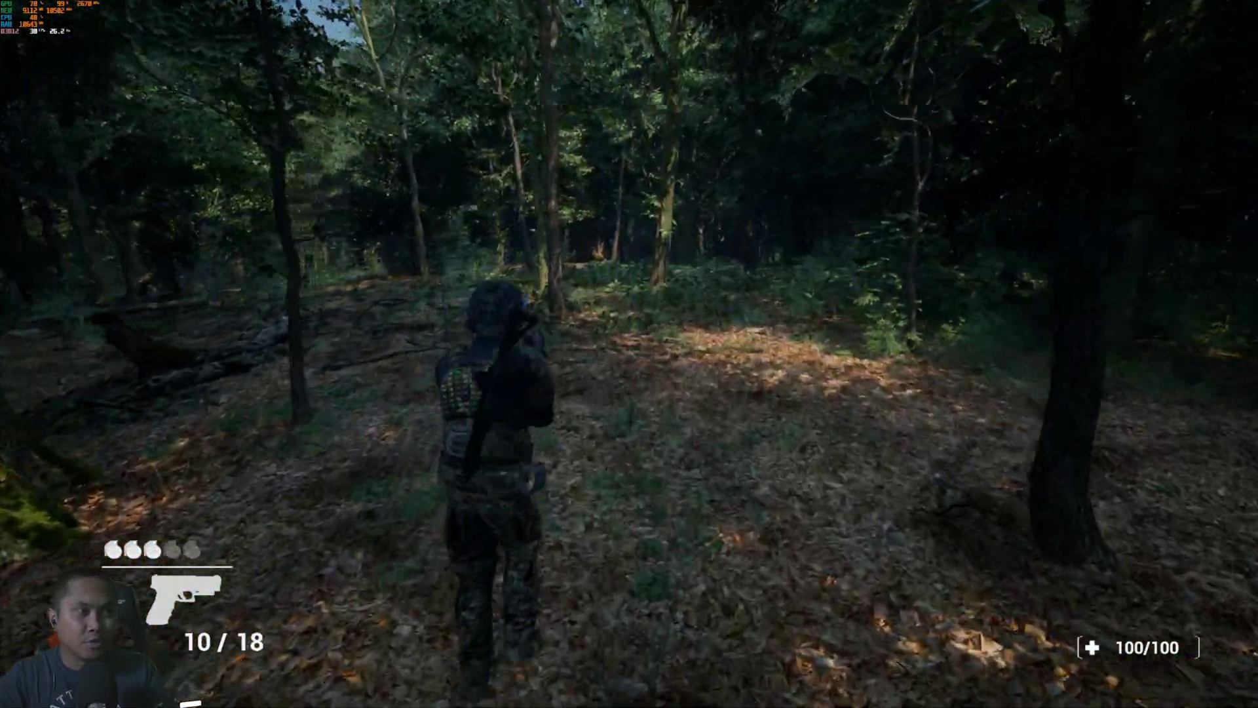
key(w)
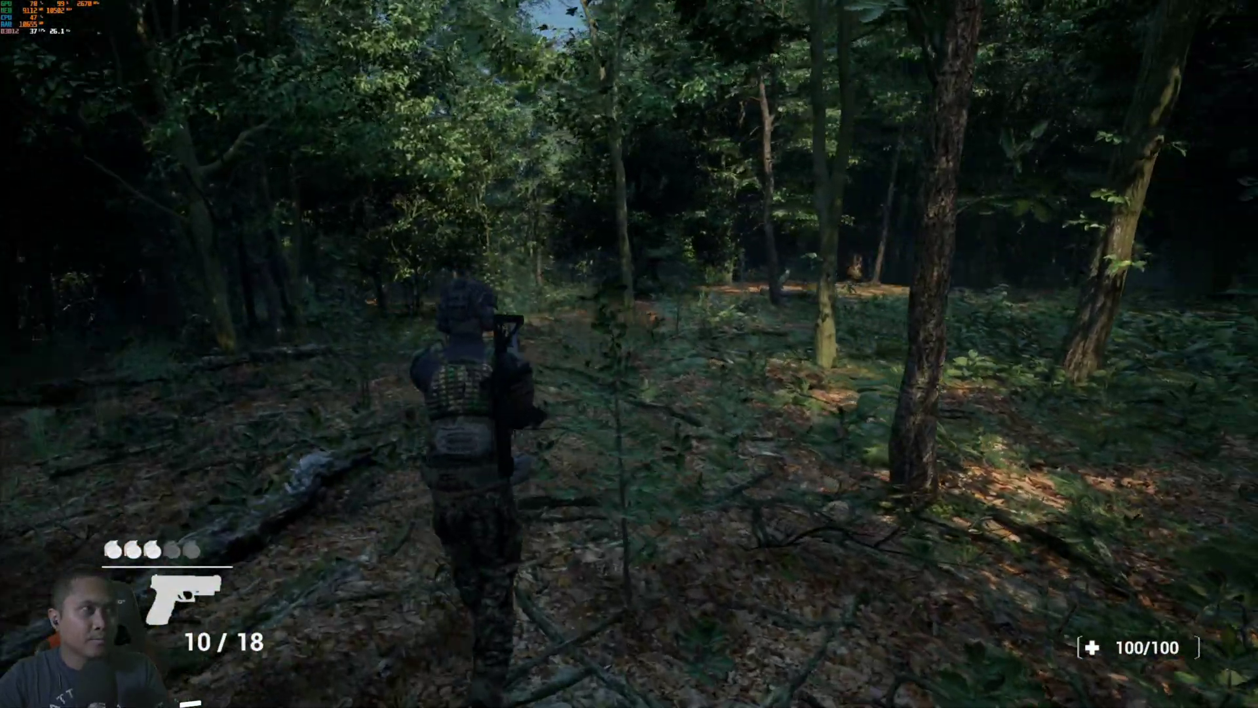
key(w)
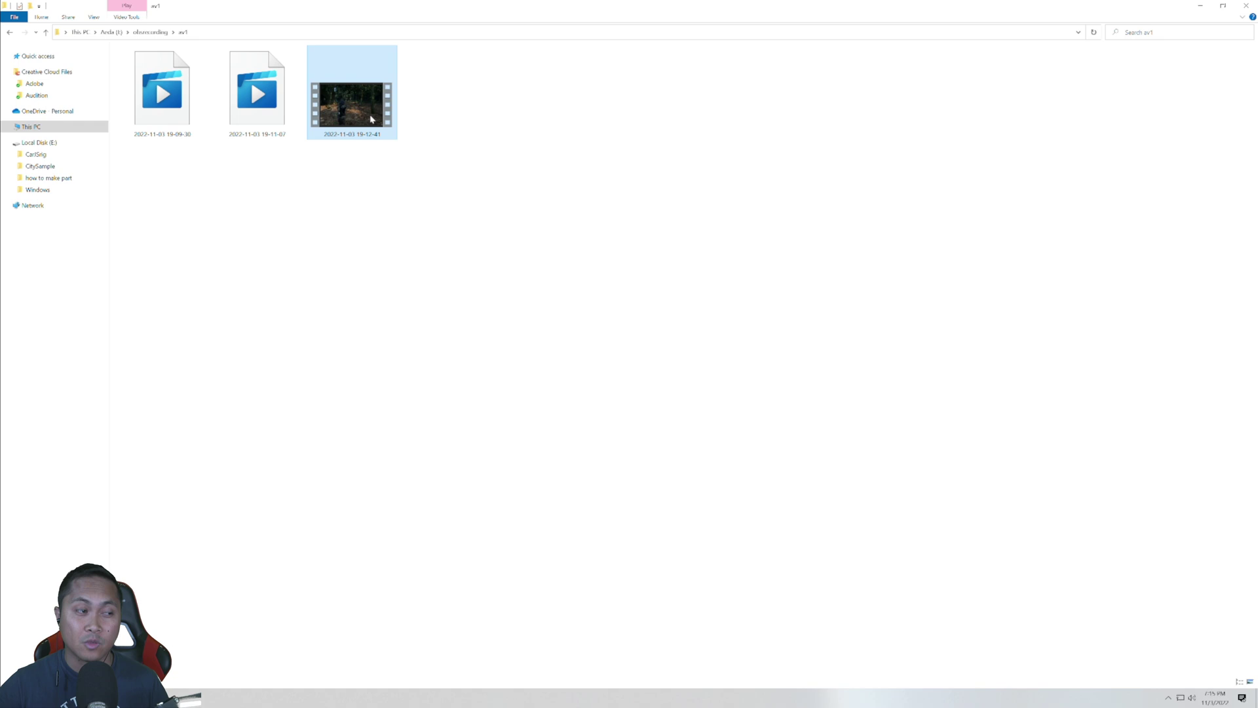
Inspect the first recording's properties, viewing its media details and general file size.
click(181, 112)
right_click(183, 111)
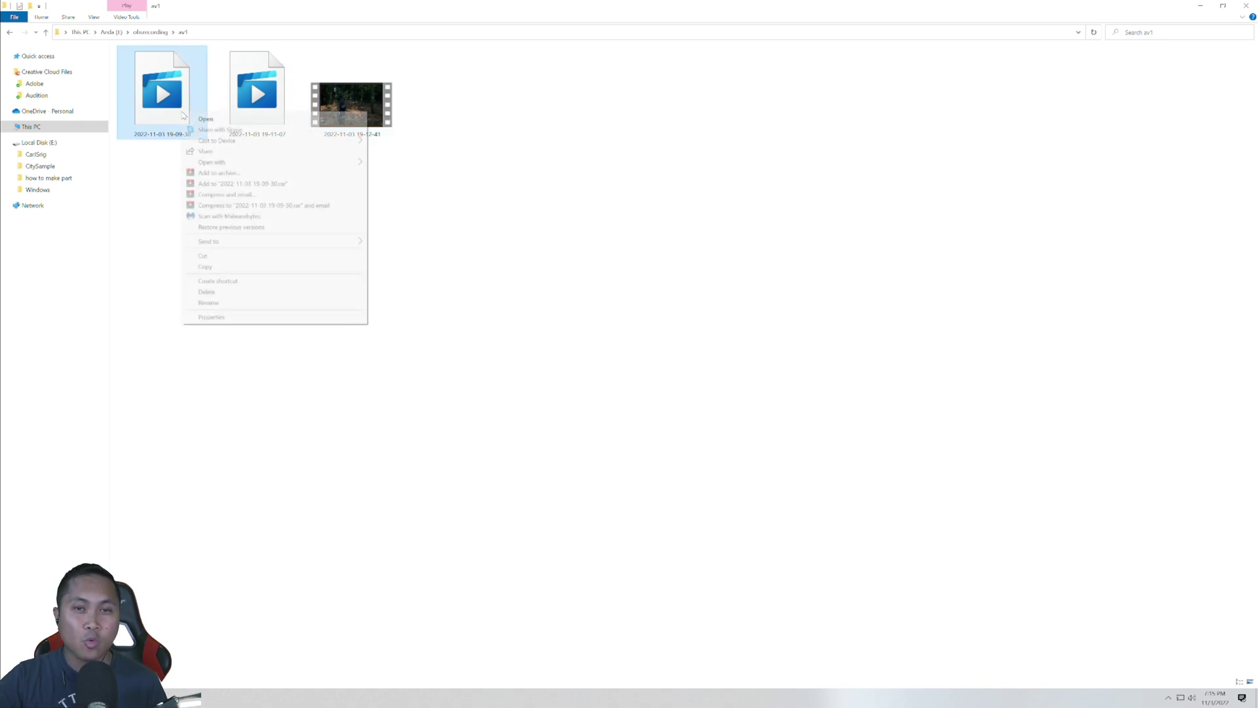
click(213, 318)
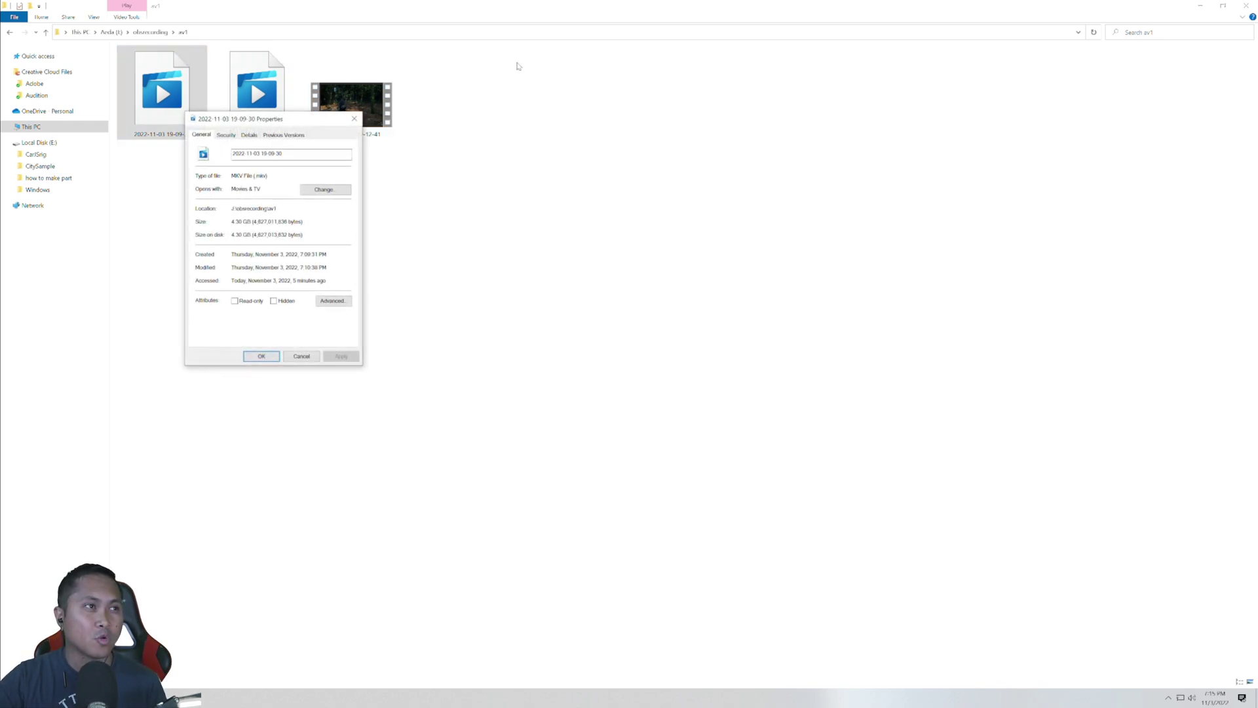
drag(288, 119, 645, 144)
click(605, 159)
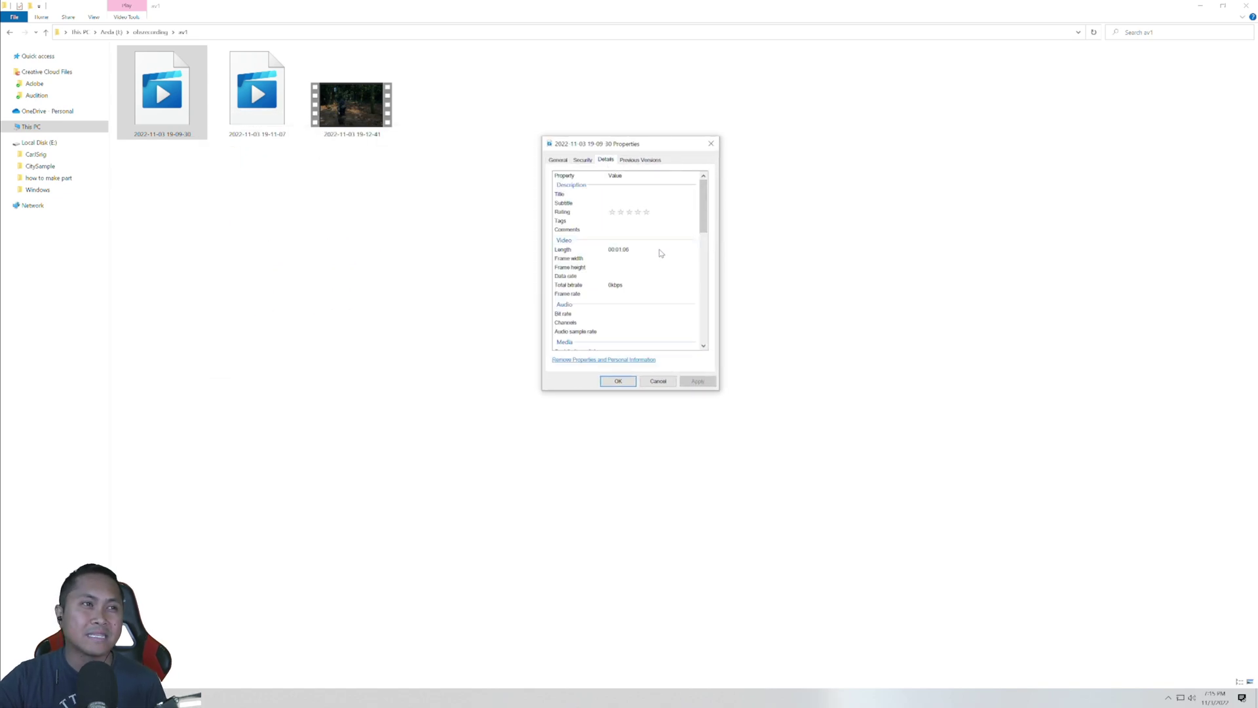
key(ctrl+shift+Tab)
key(ctrl+shift+Tab)
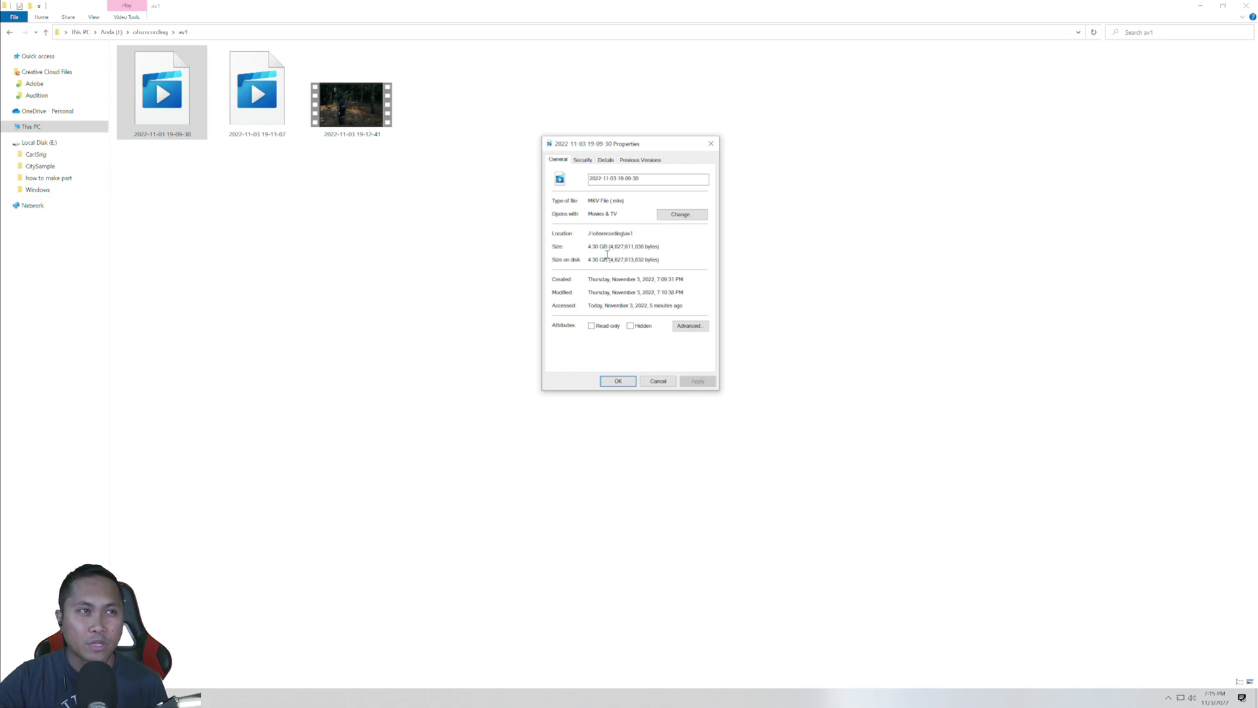
click(658, 381)
click(297, 203)
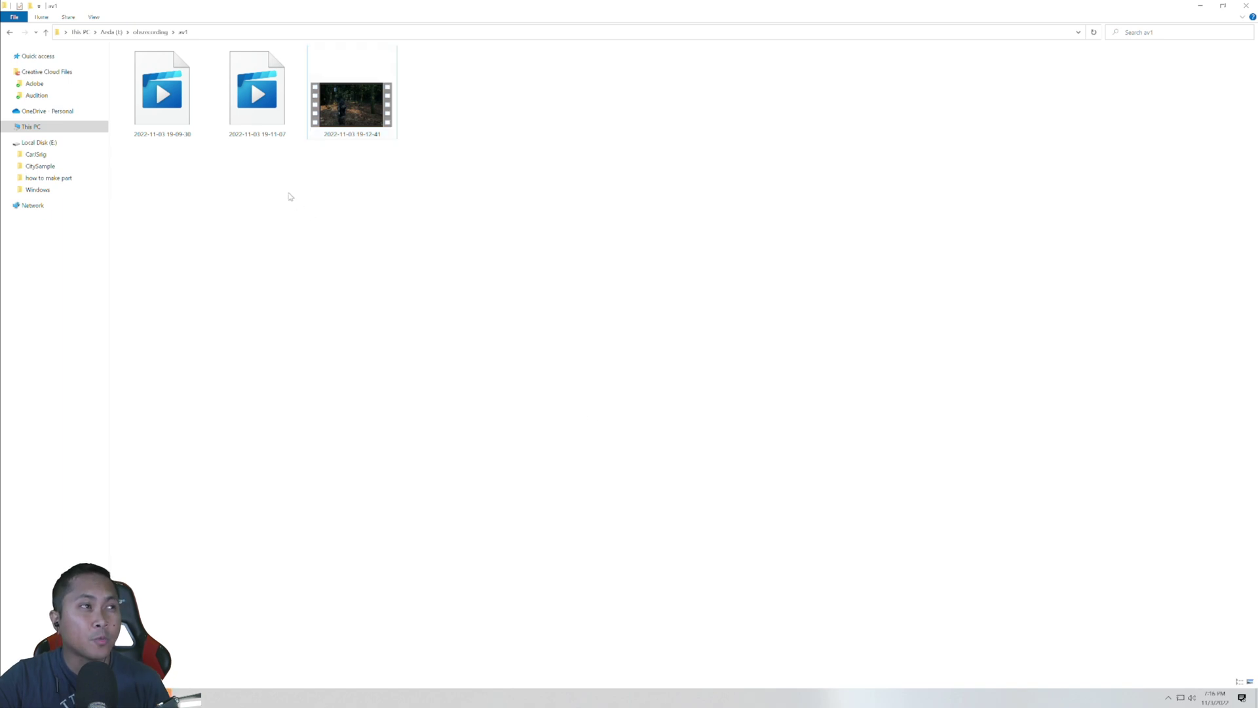
click(260, 135)
right_click(258, 128)
click(308, 336)
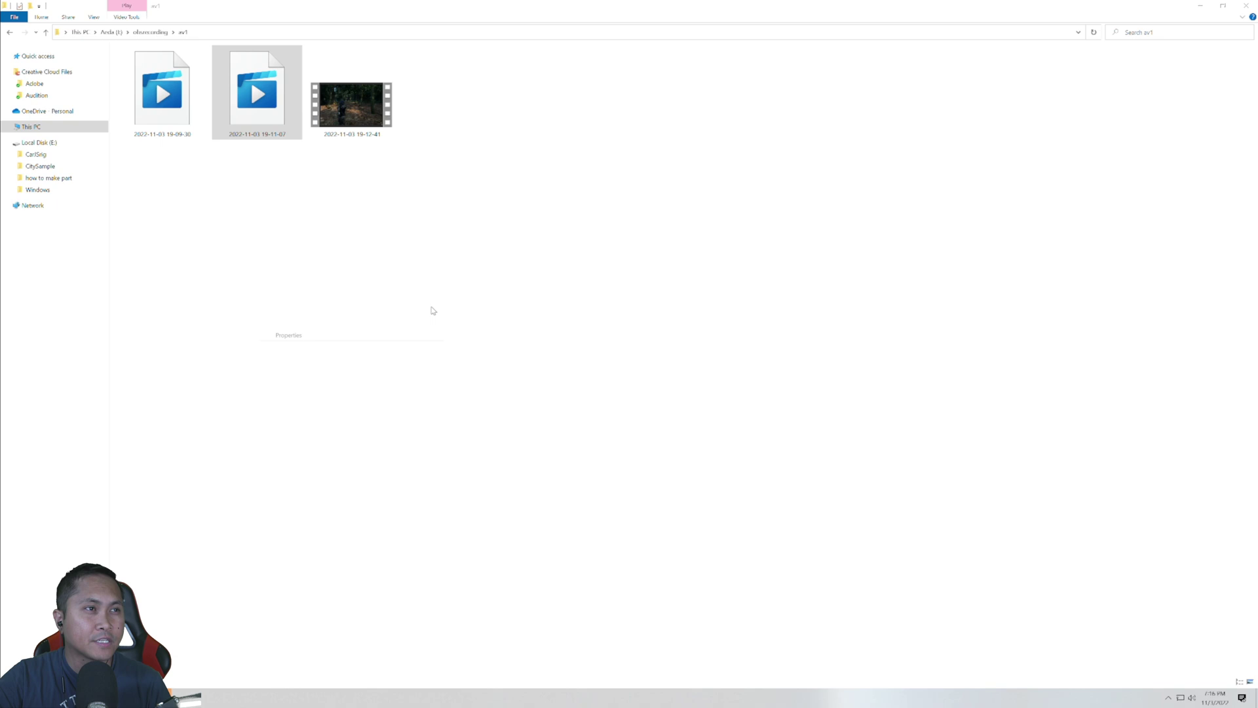
click(327, 152)
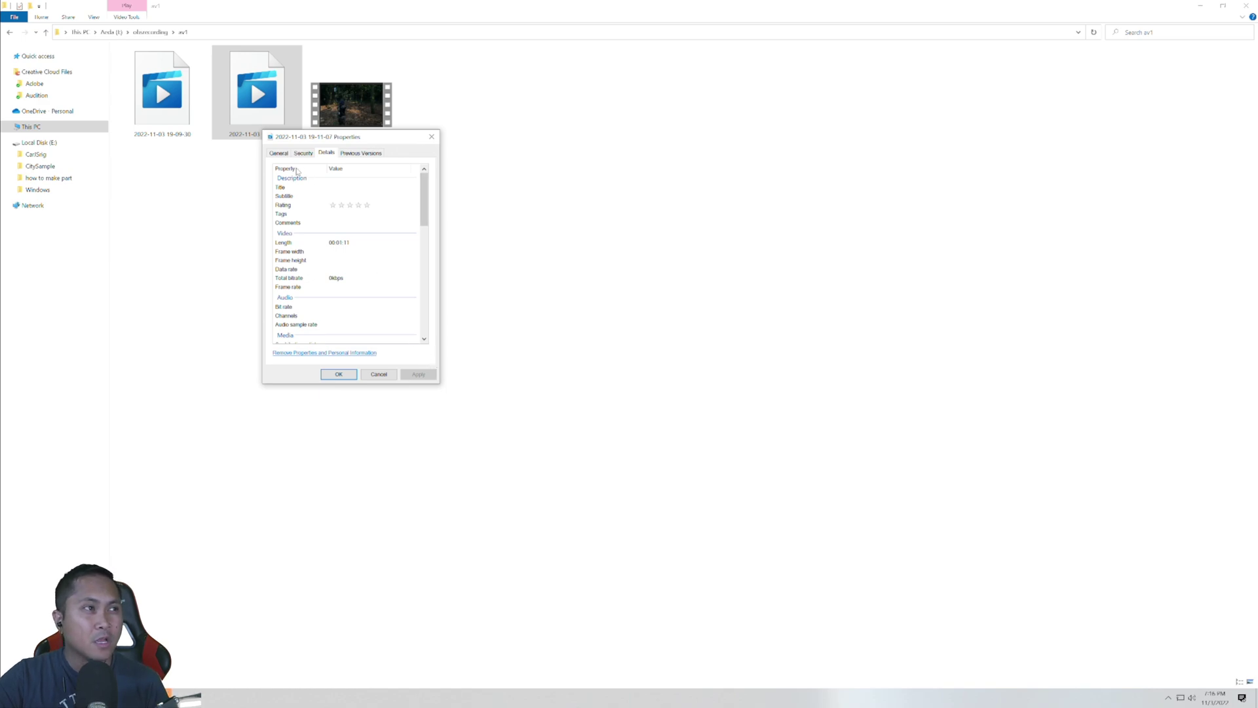
click(280, 154)
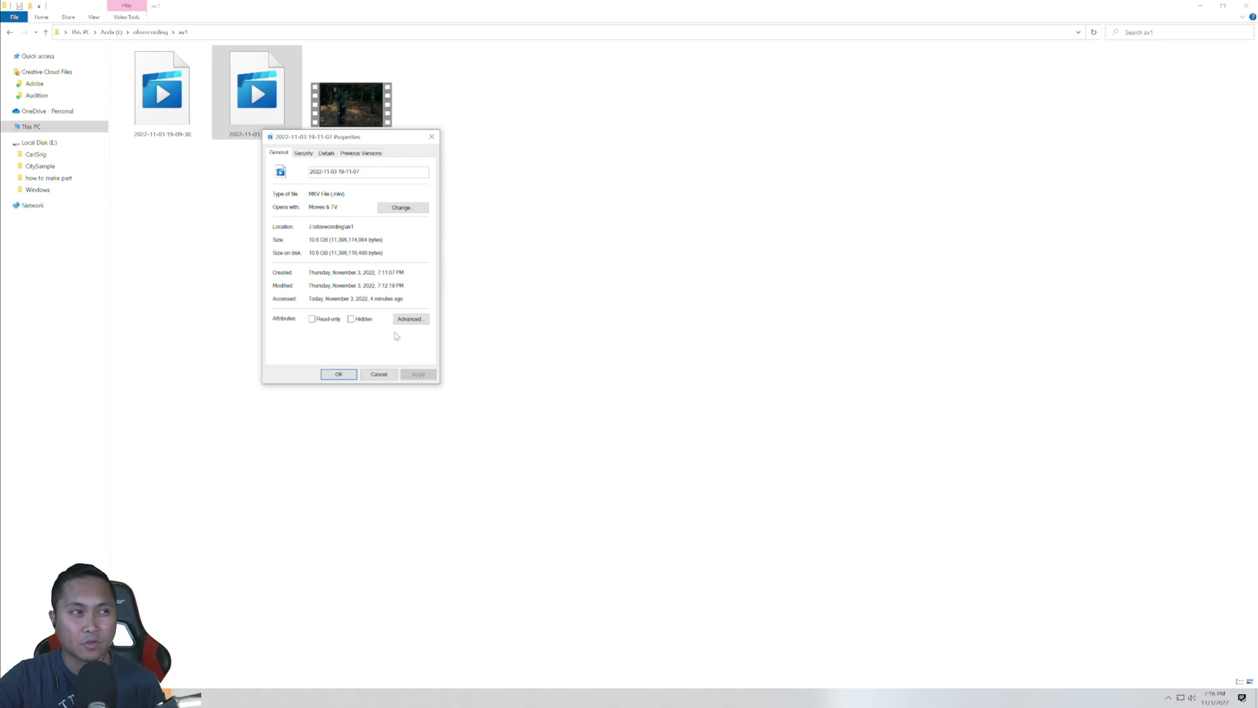
click(378, 374)
Check the third recording 19-12-41's properties, showing an MKV of about 858 MB.
click(161, 109)
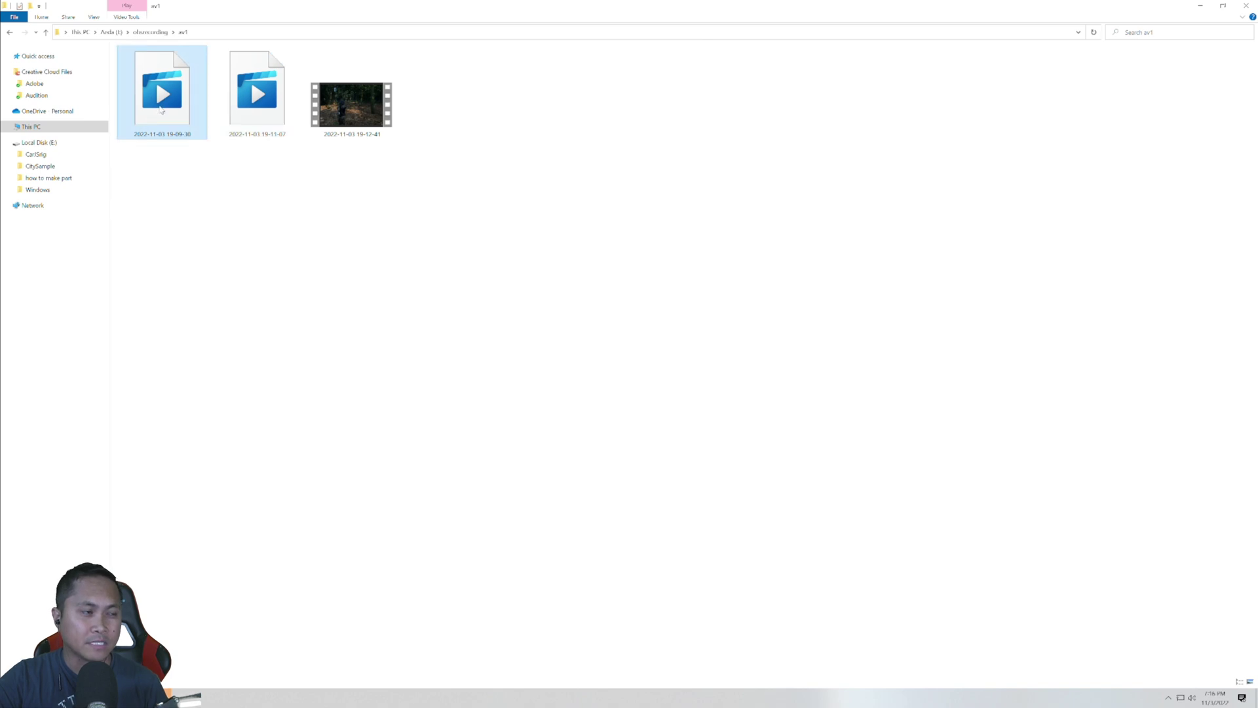
click(240, 113)
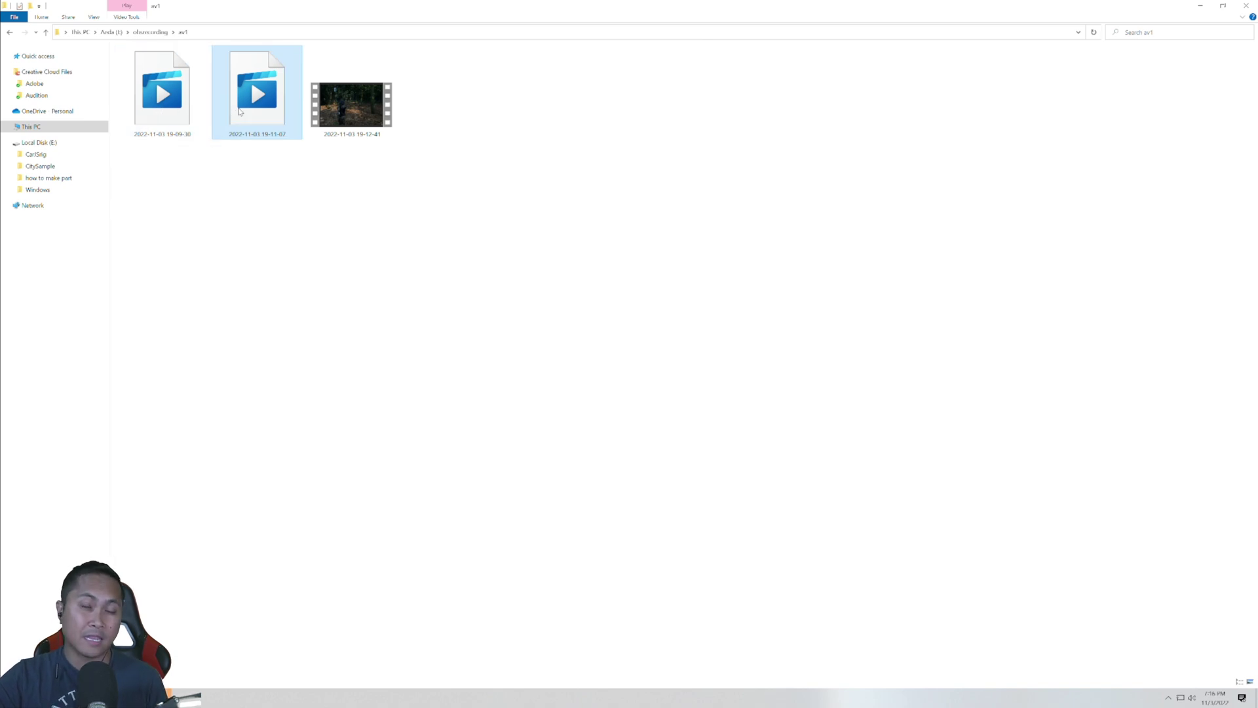
right_click(360, 130)
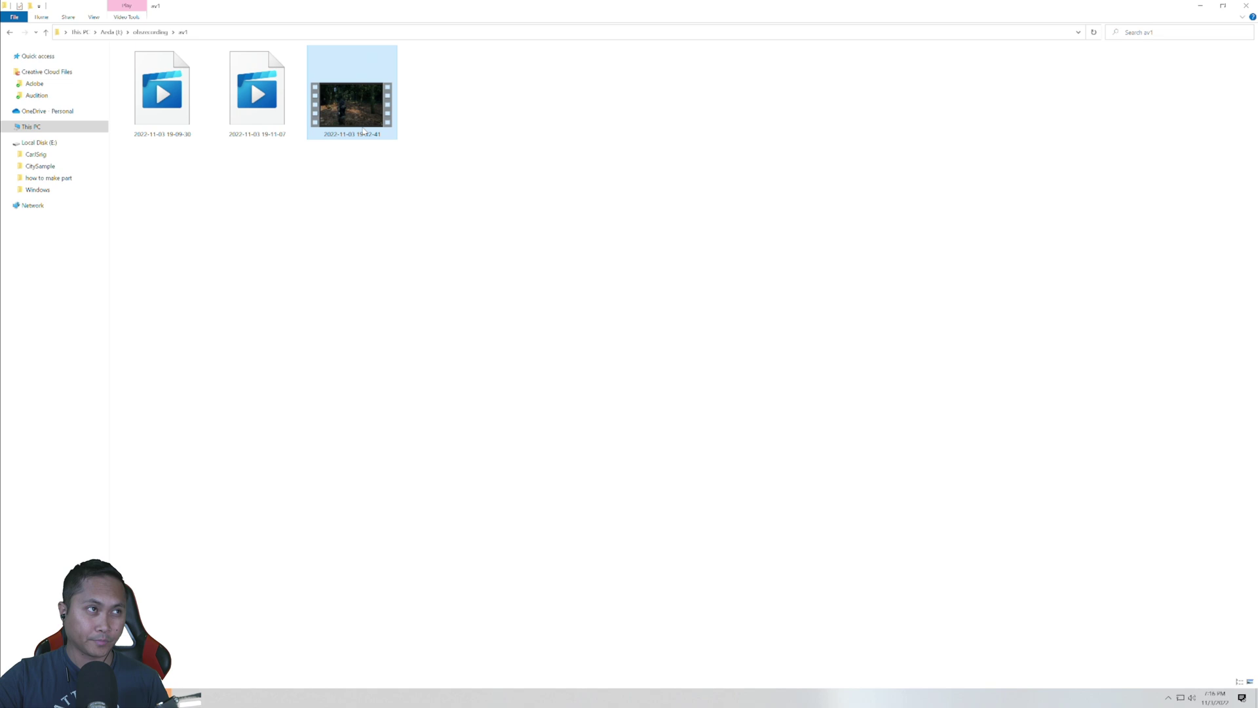
click(405, 336)
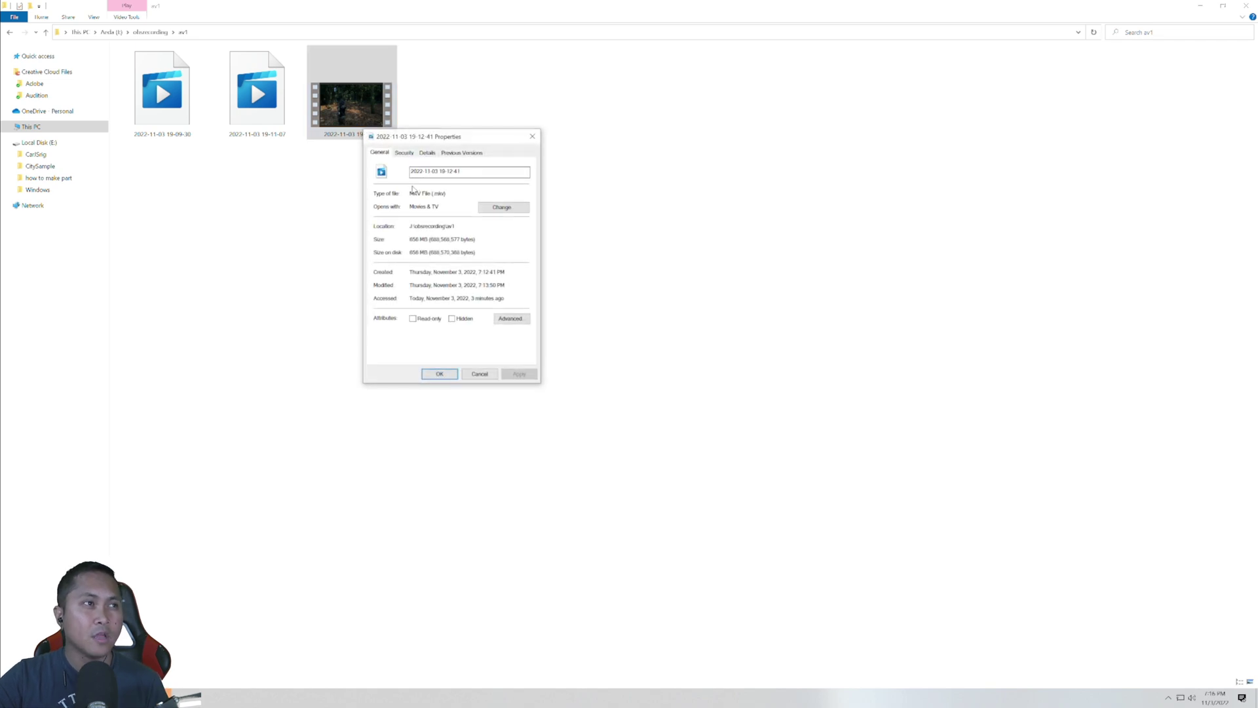
click(427, 153)
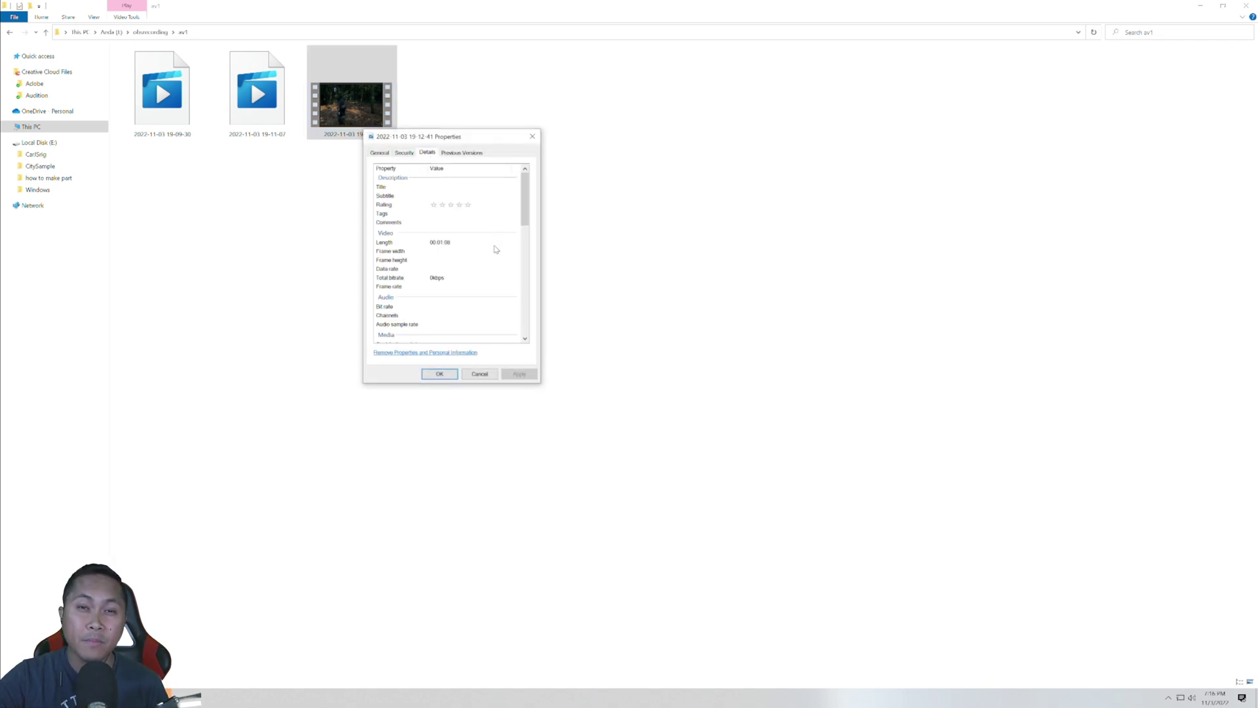
click(380, 152)
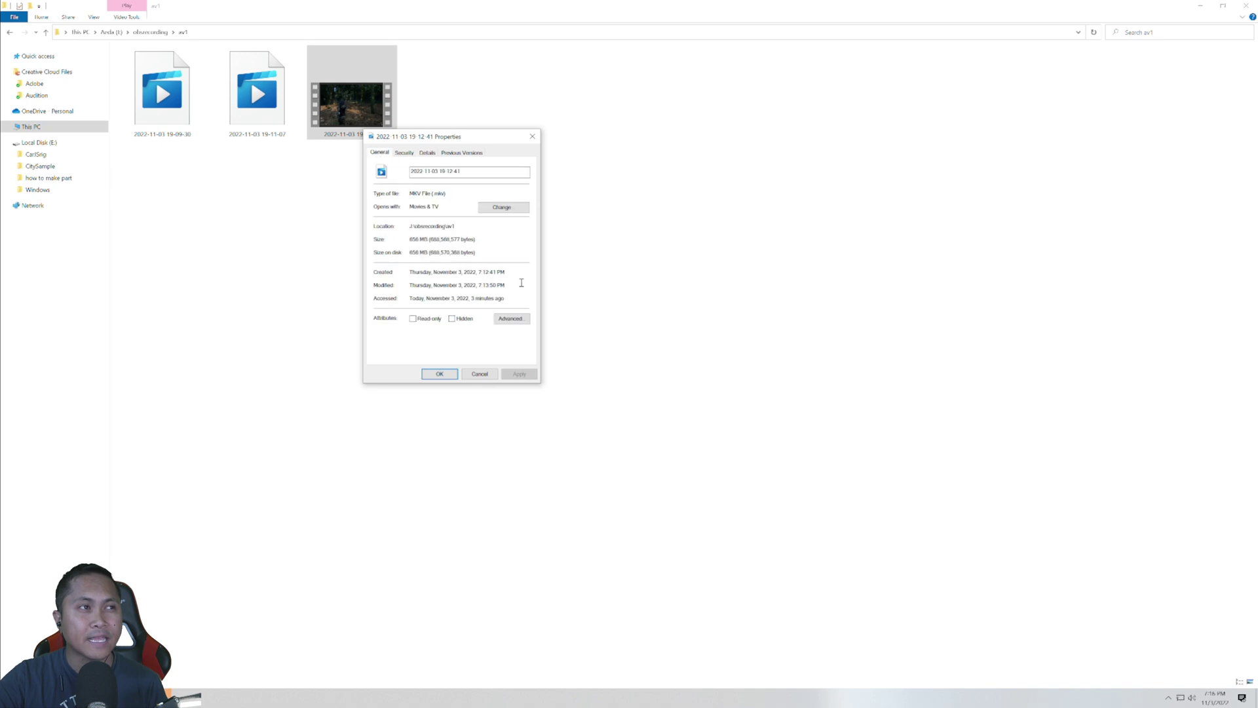
click(478, 374)
click(280, 168)
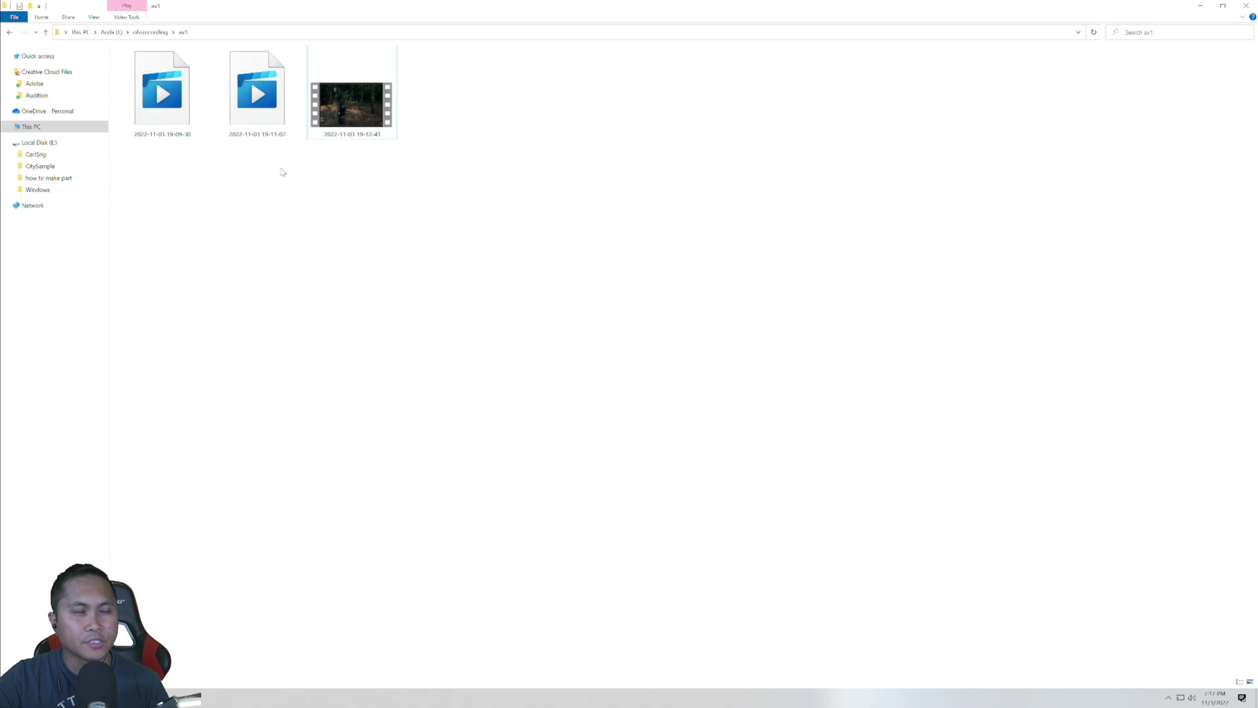
Play the first av1 recording full screen in VLC and seek to about the five-second mark.
right_click(175, 103)
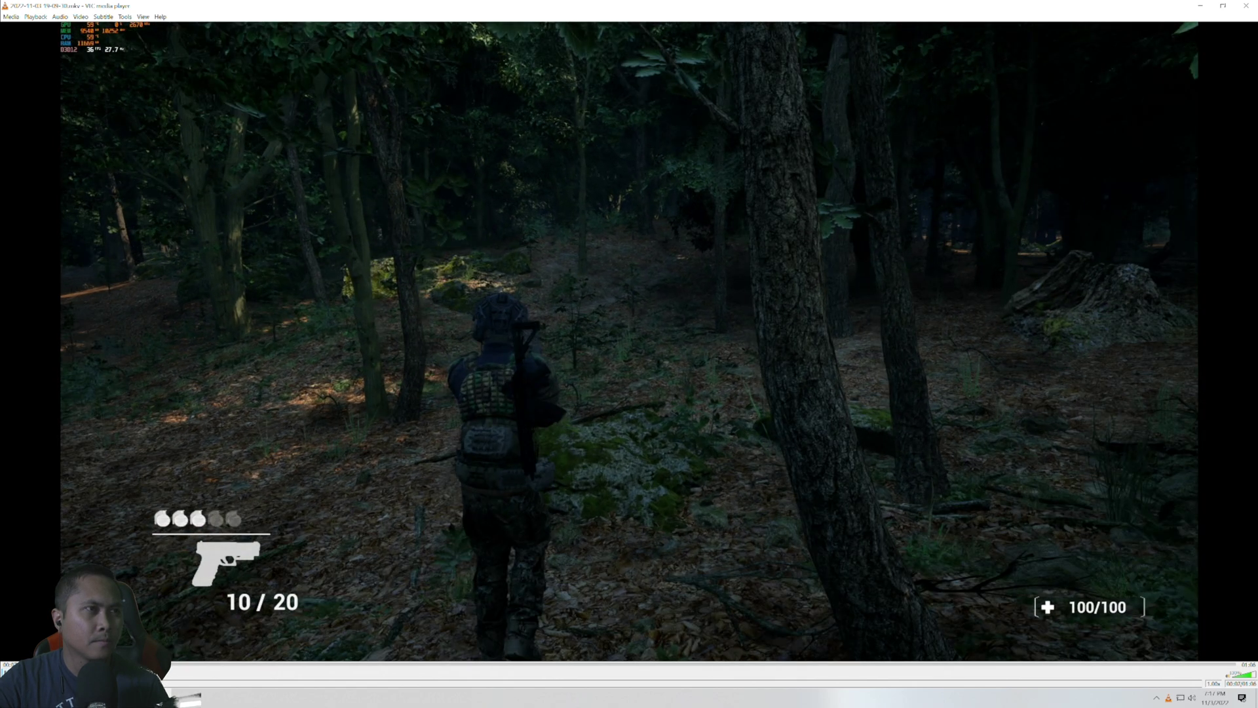
key(f)
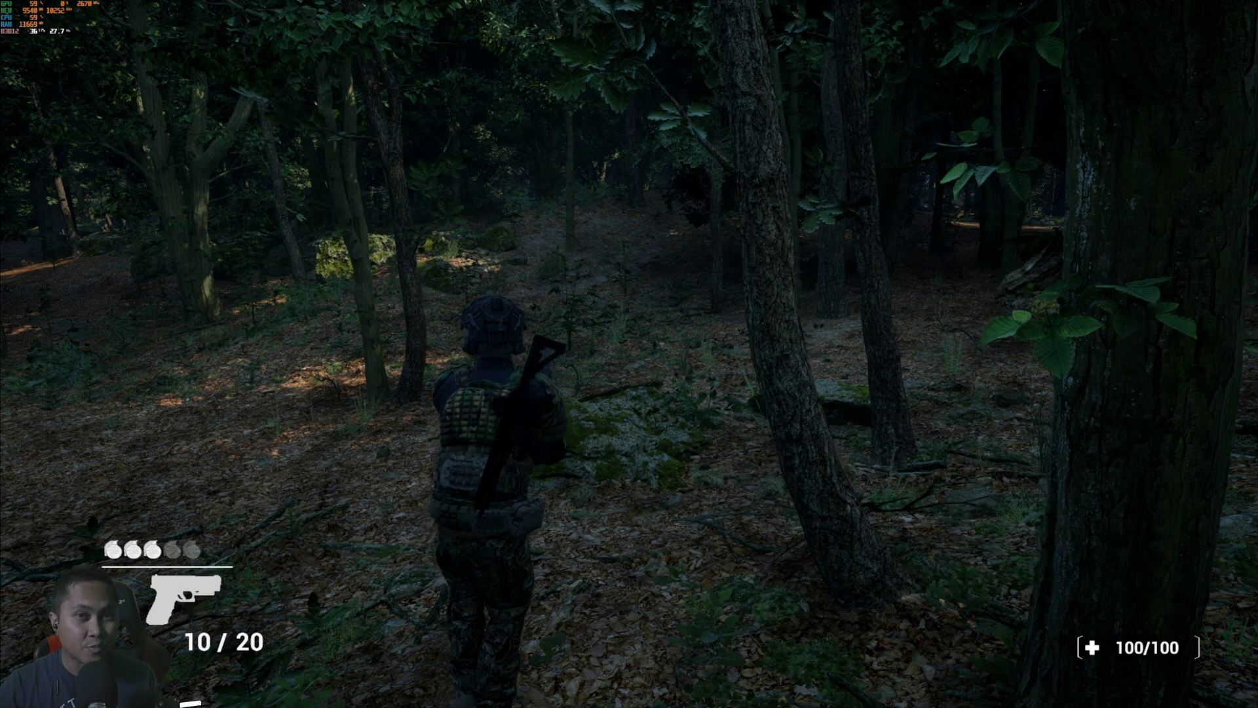
mouse_move(648, 343)
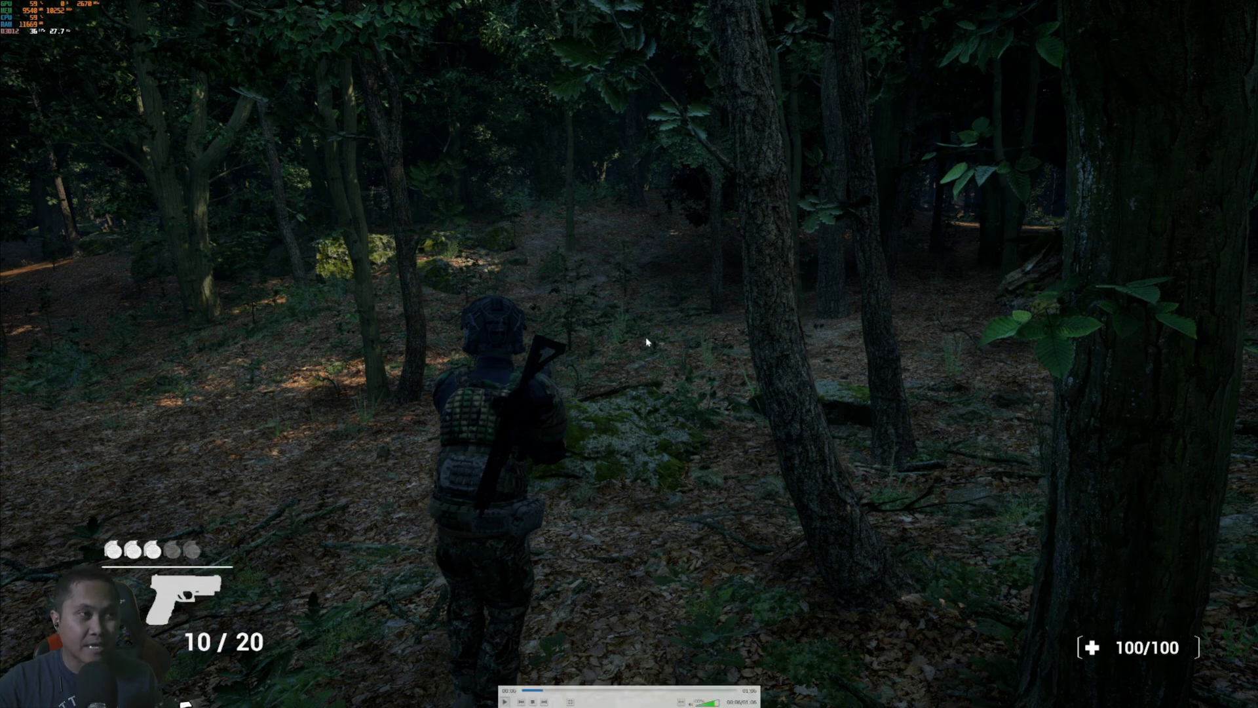
click(537, 693)
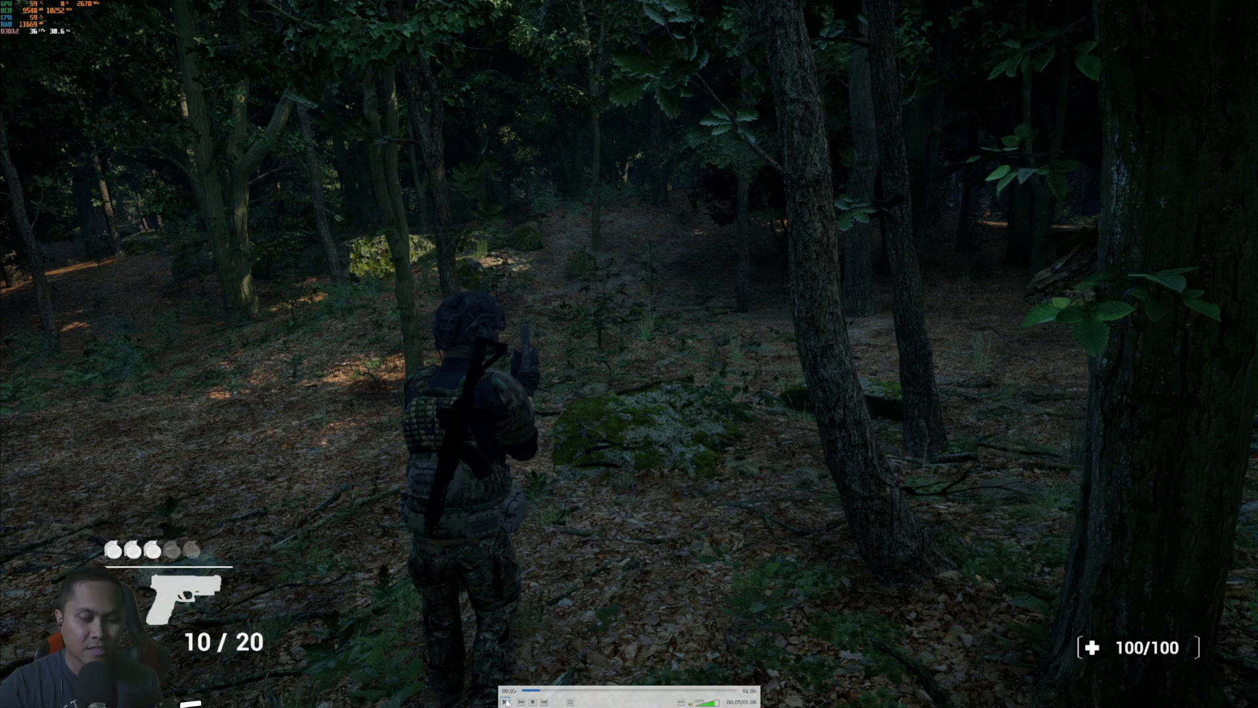
Launch Paint, paste the captured 3840x2160 game frame, and save it under a new name.
key(super)
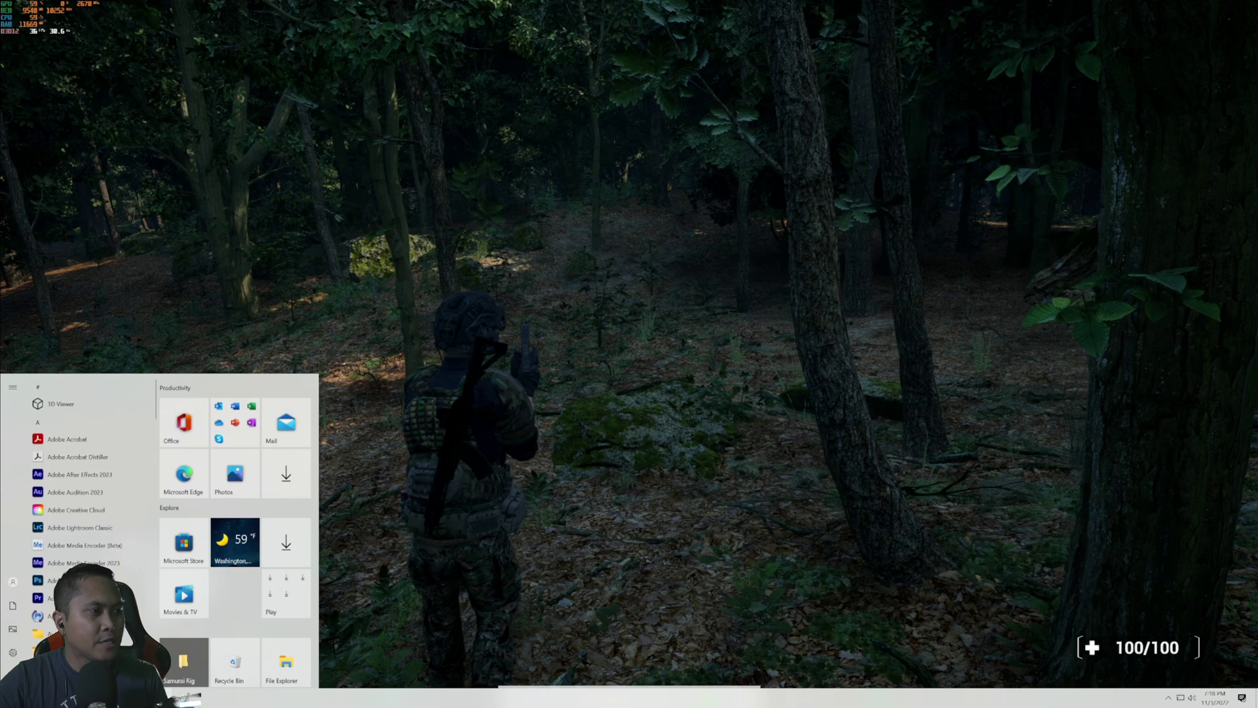
click(261, 571)
key(ctrl+v)
scroll(342, 189, down, 1)
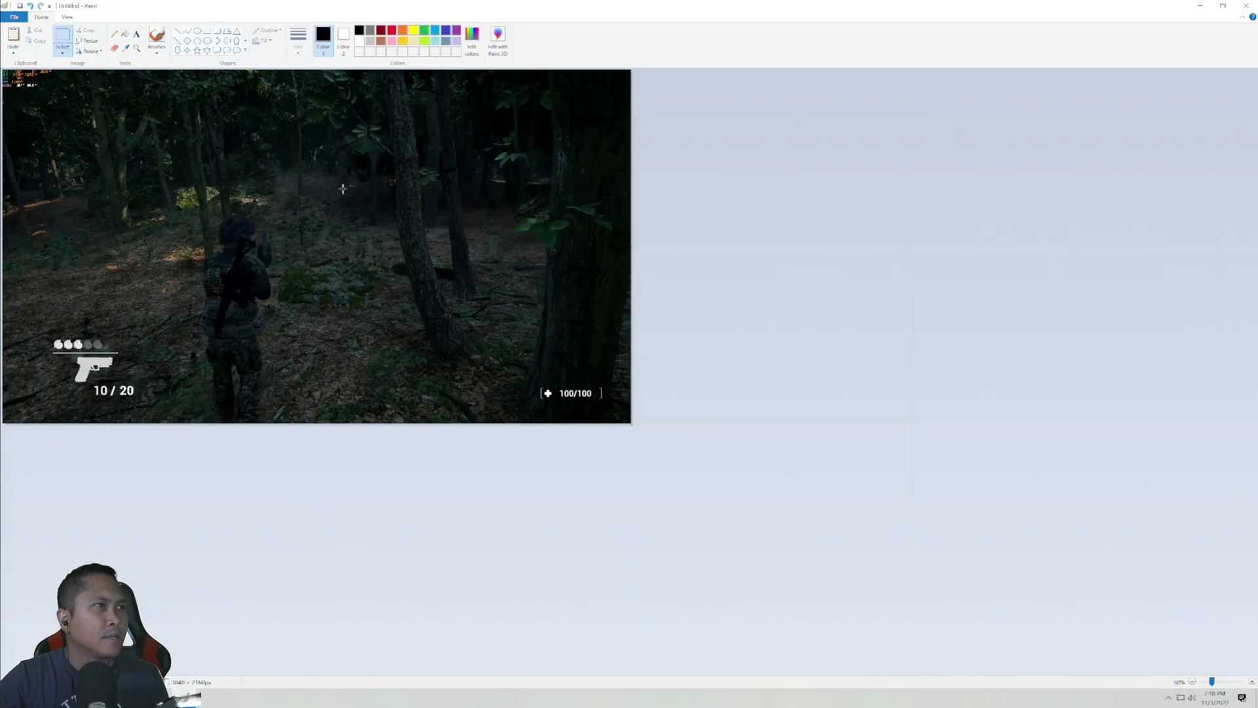
click(14, 17)
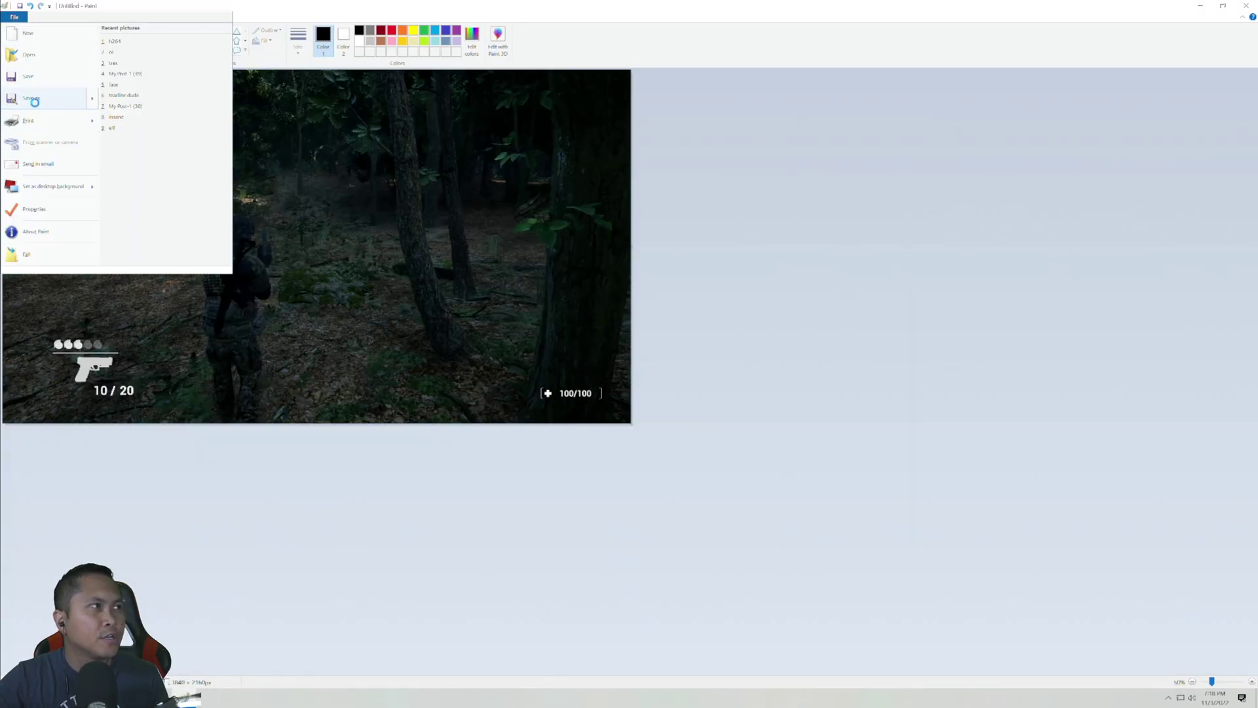
click(20, 99)
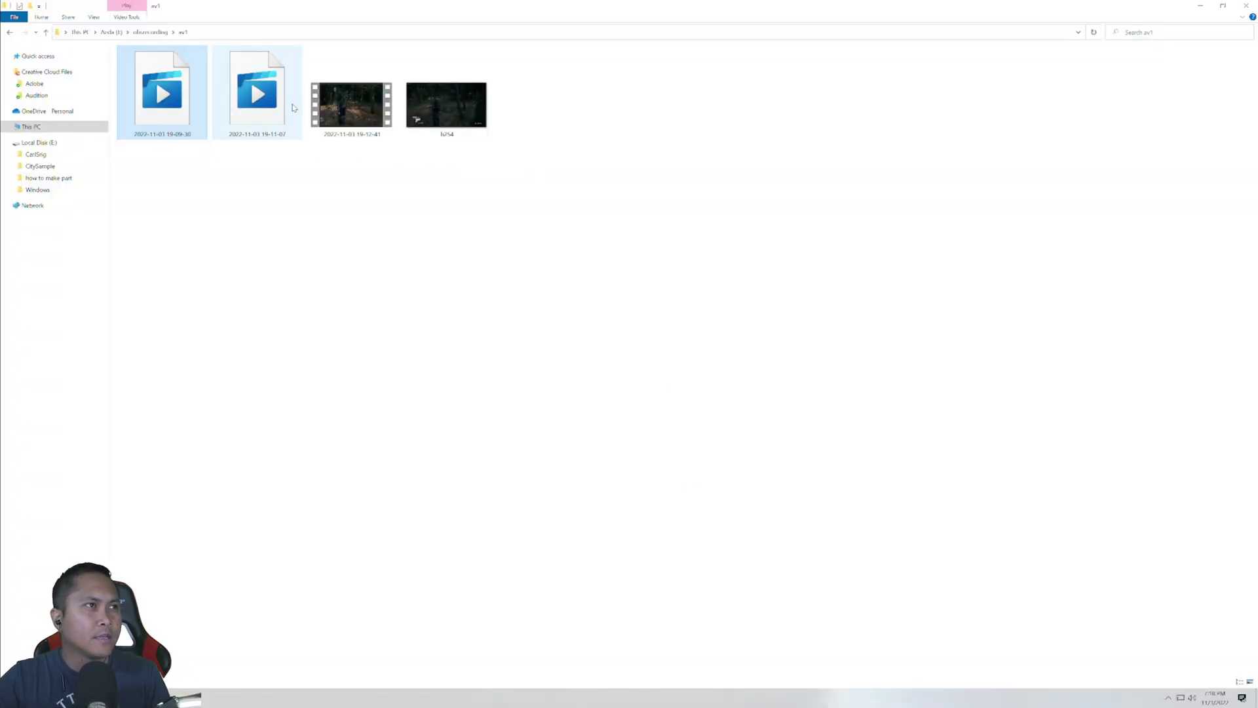
right_click(256, 102)
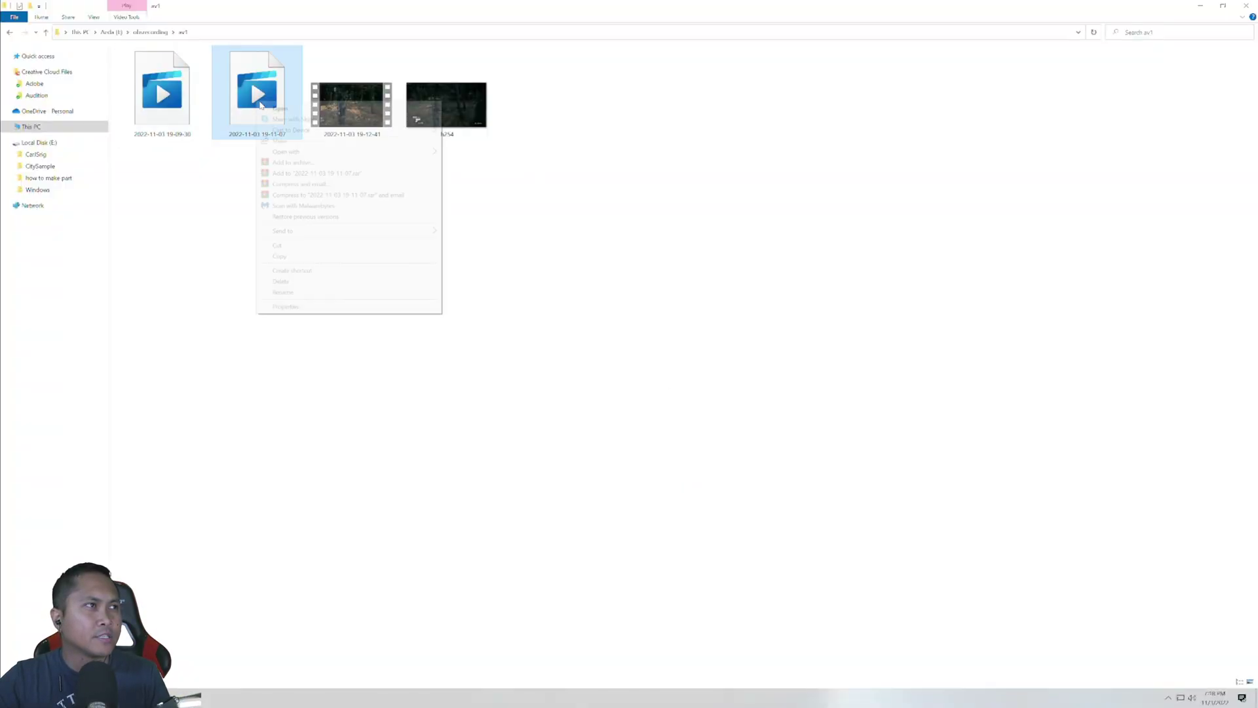
mouse_move(289, 152)
click(524, 186)
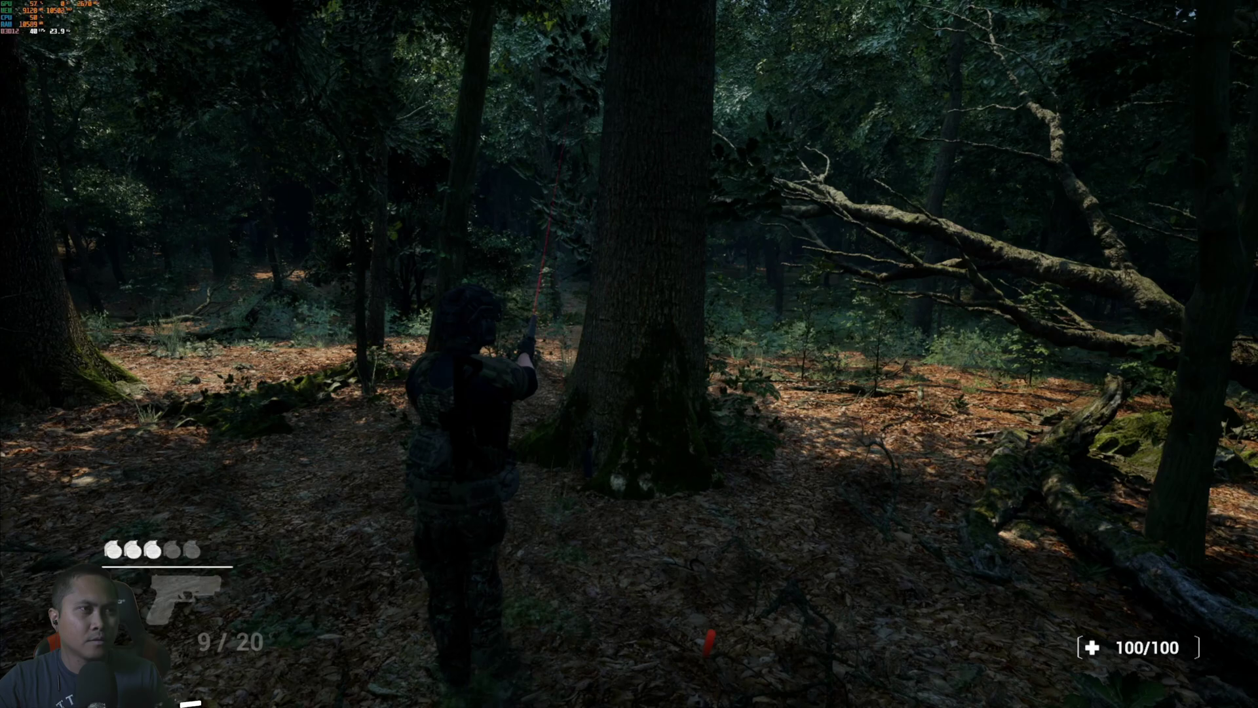
key(space)
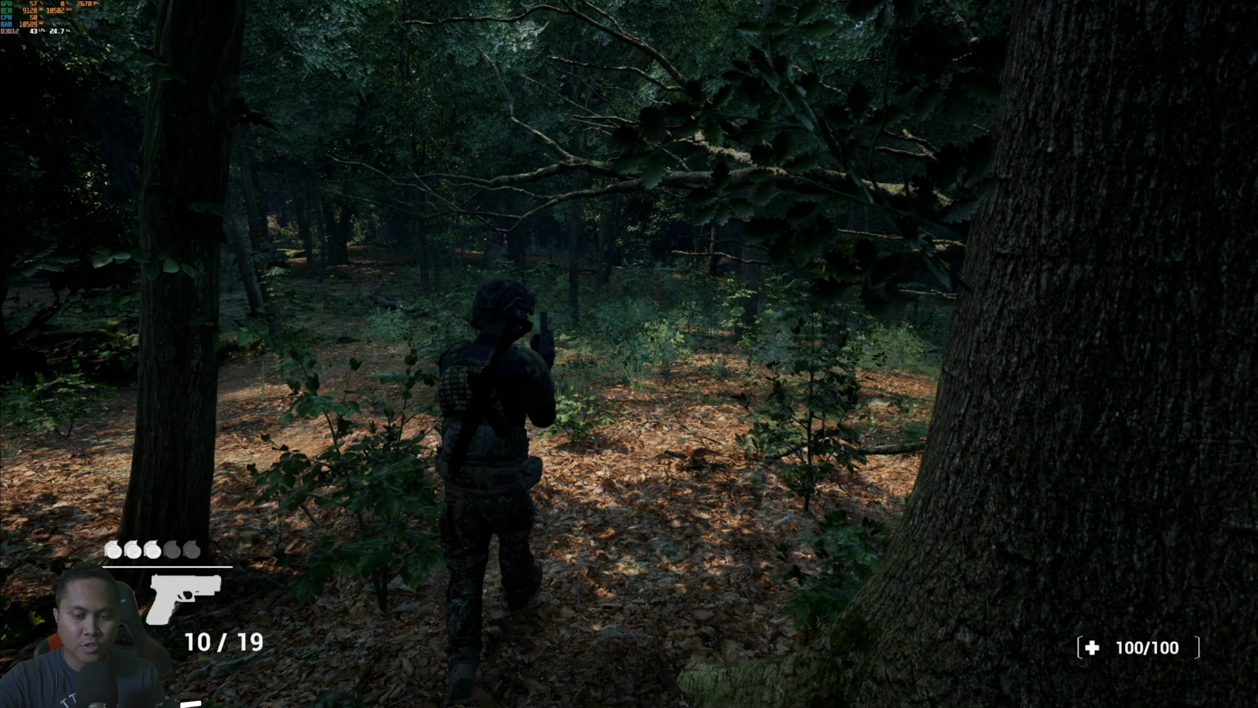
Paste the paused 19-11-07 frame into Paint and save it as hevc in the av1 folder.
key(super)
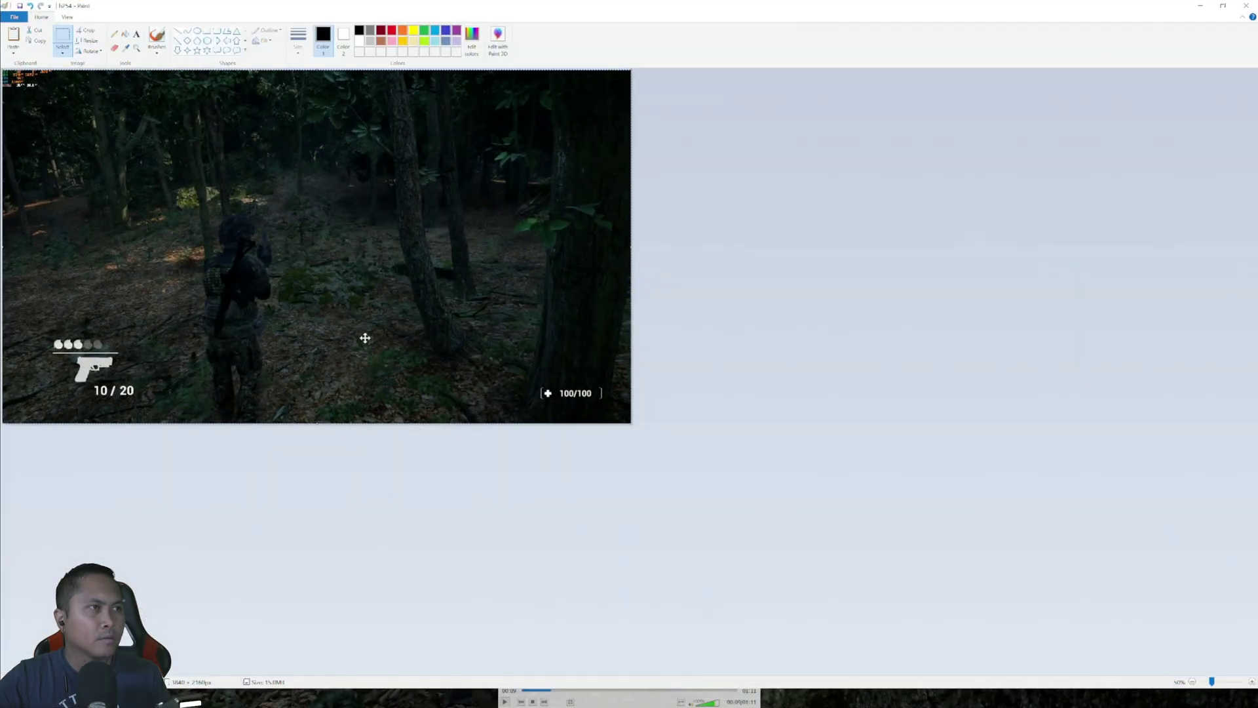
key(ctrl+v)
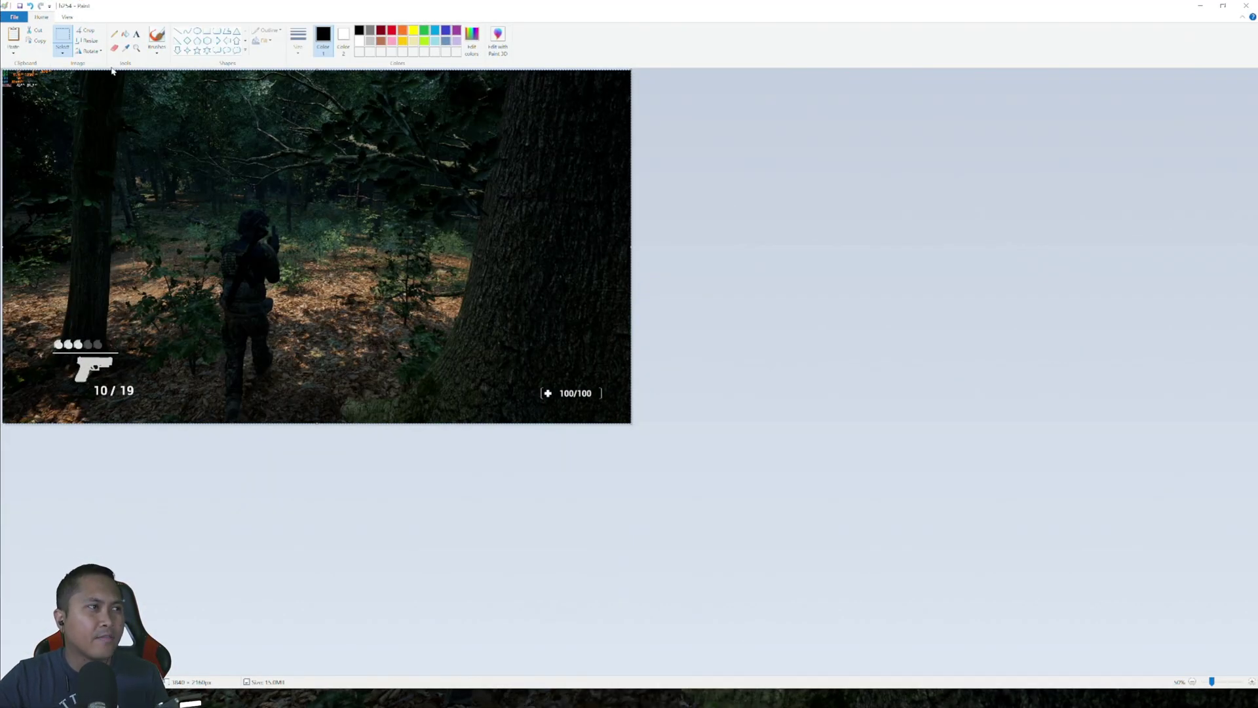
click(14, 17)
click(138, 65)
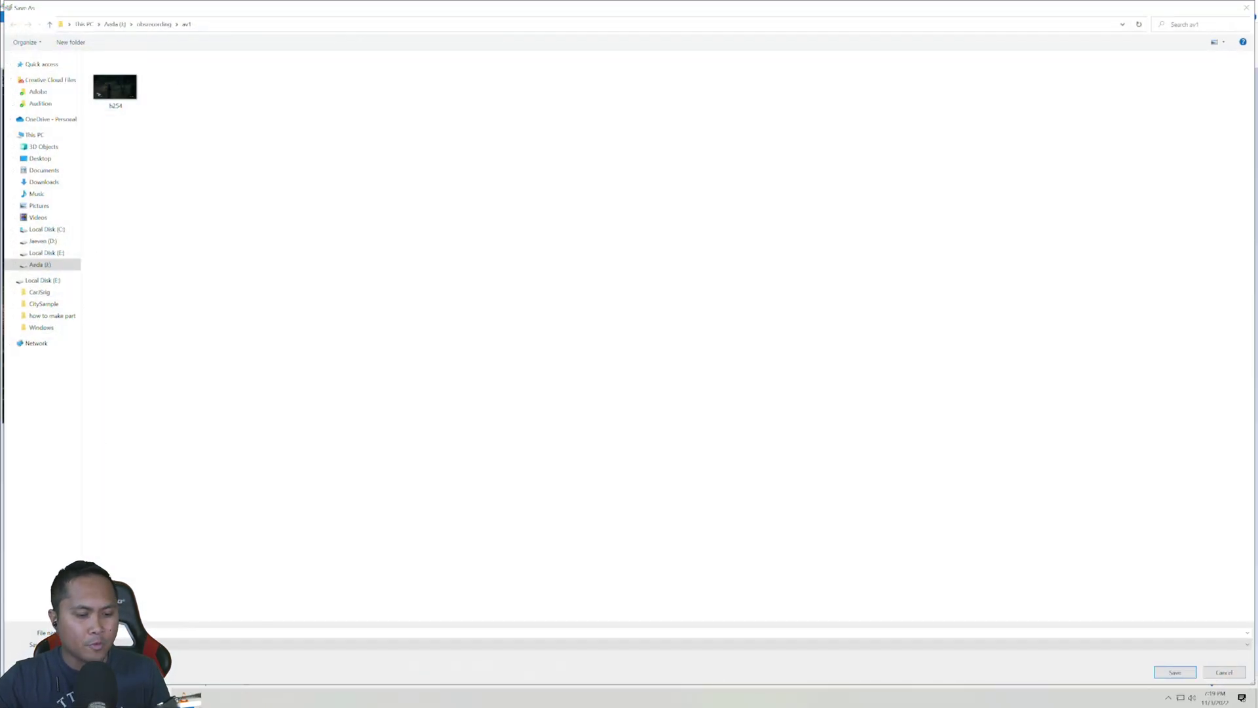
click(1175, 672)
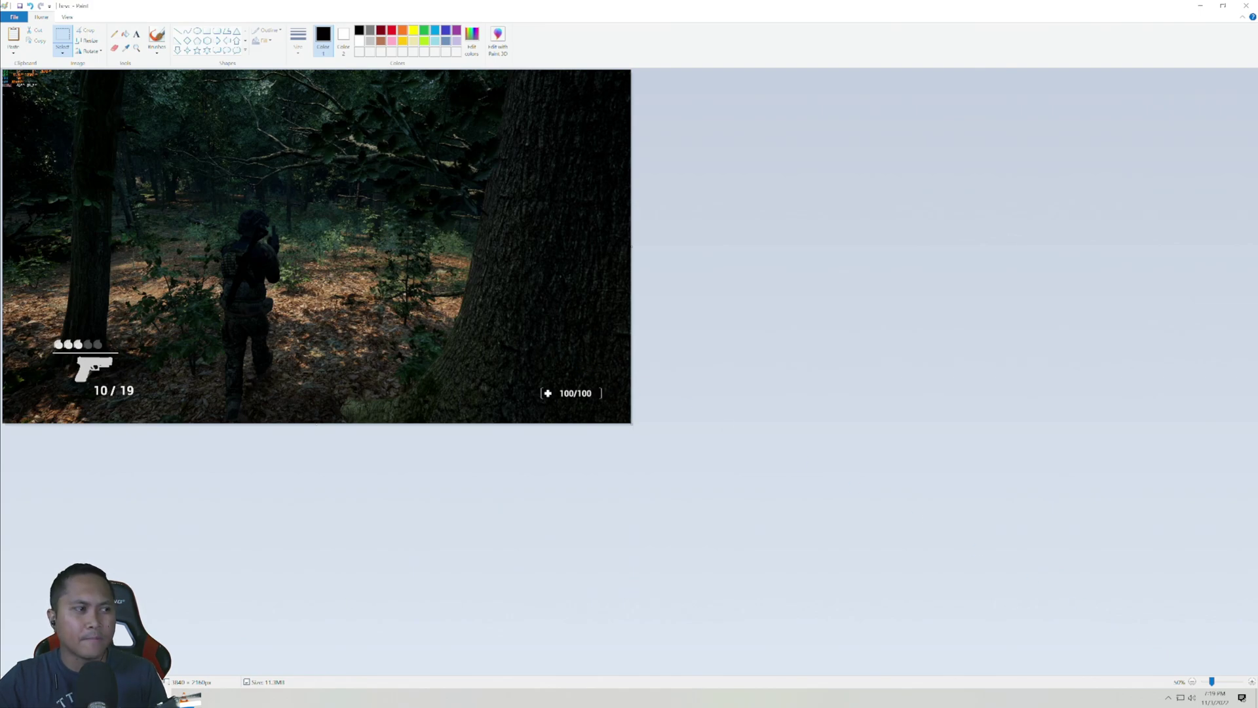
mouse_move(131, 696)
click(105, 652)
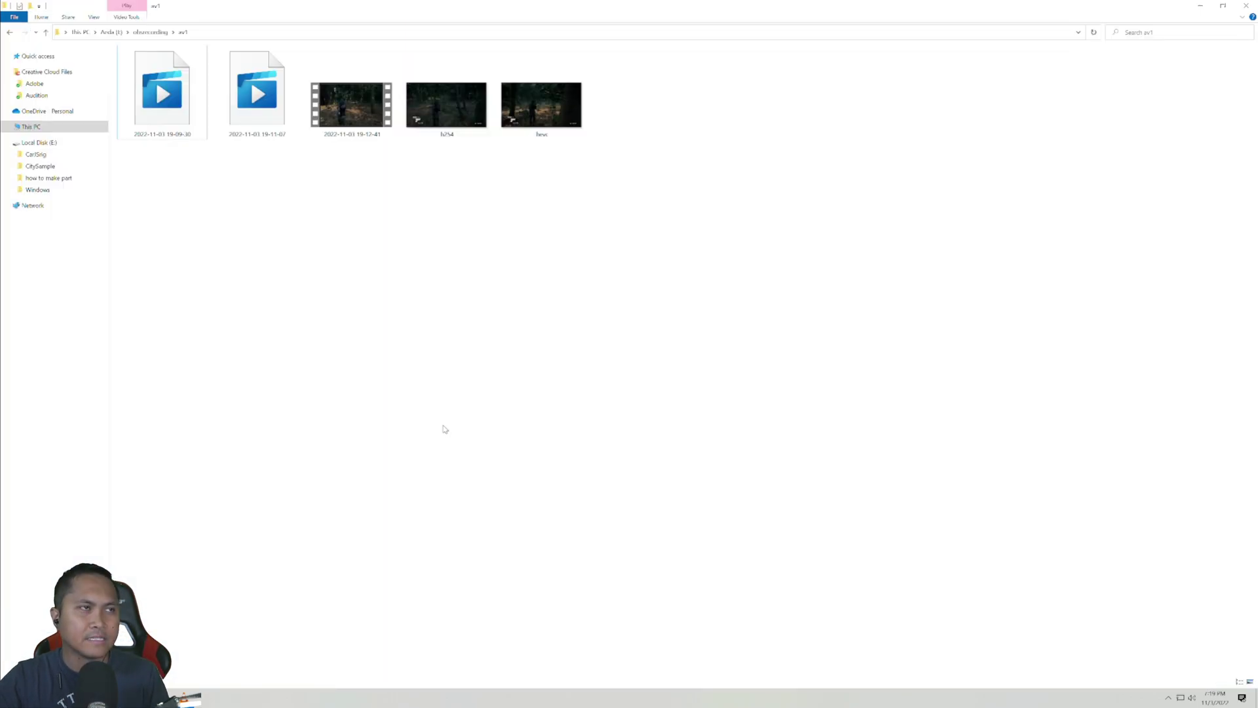
Play the third recording in VLC media player.
right_click(345, 126)
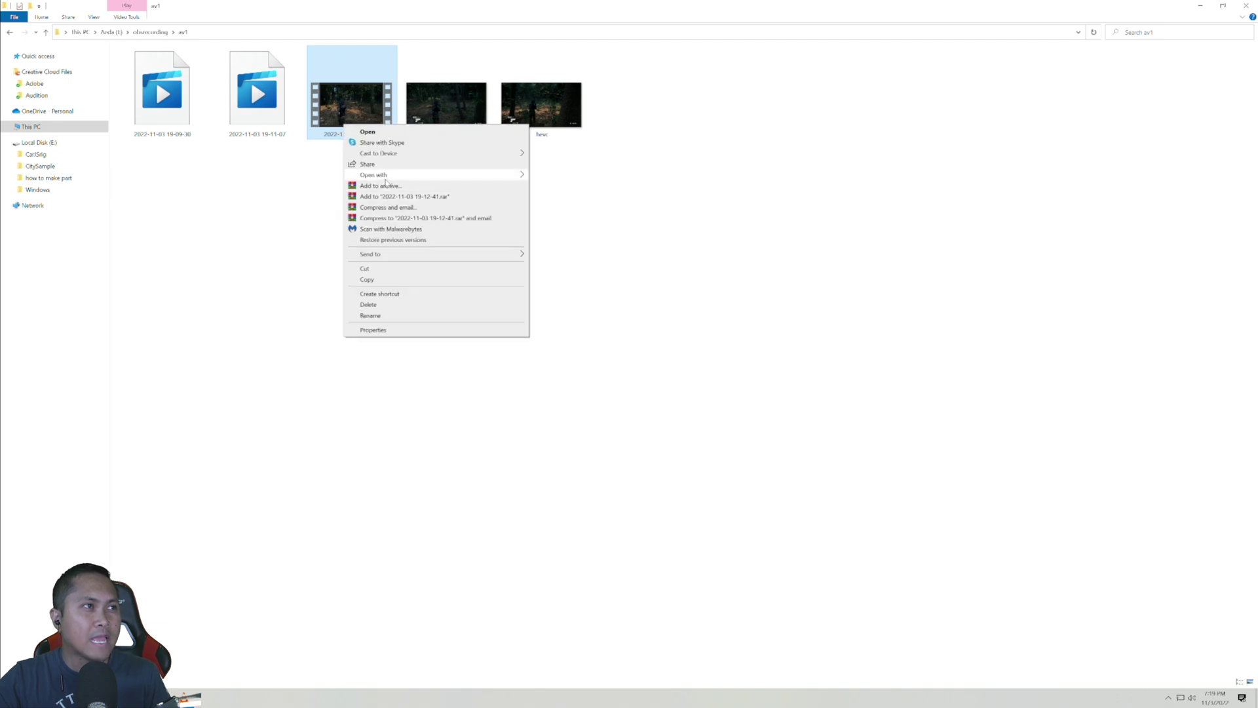
mouse_move(420, 175)
click(603, 210)
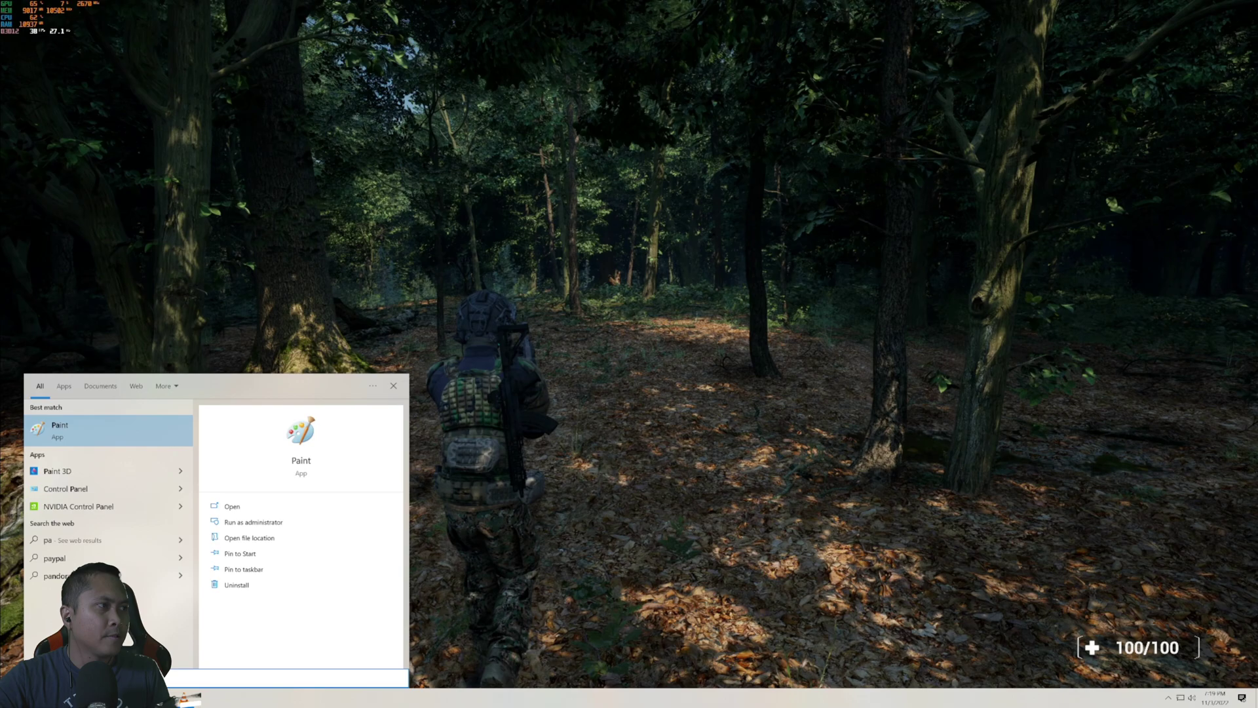
Paste the captured frame into Paint and save it as av1.
key(ctrl+v)
scroll(549, 283, down, 1)
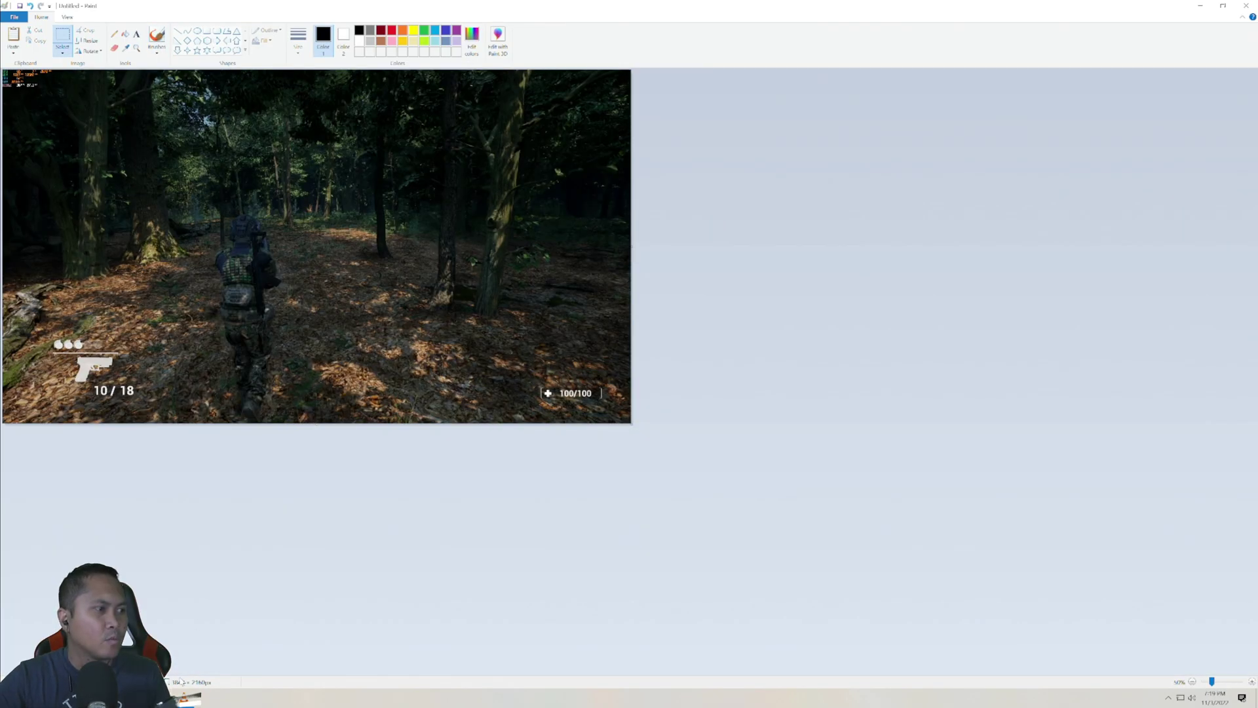
key(ctrl+s)
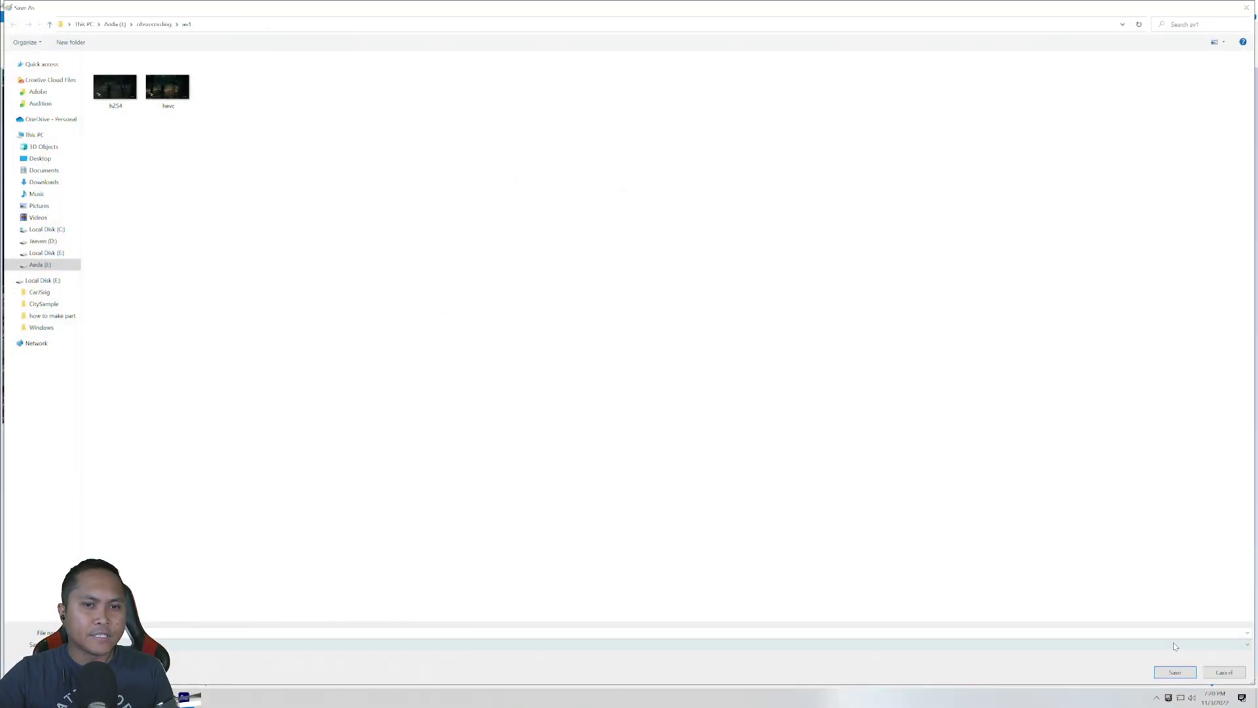
click(1175, 672)
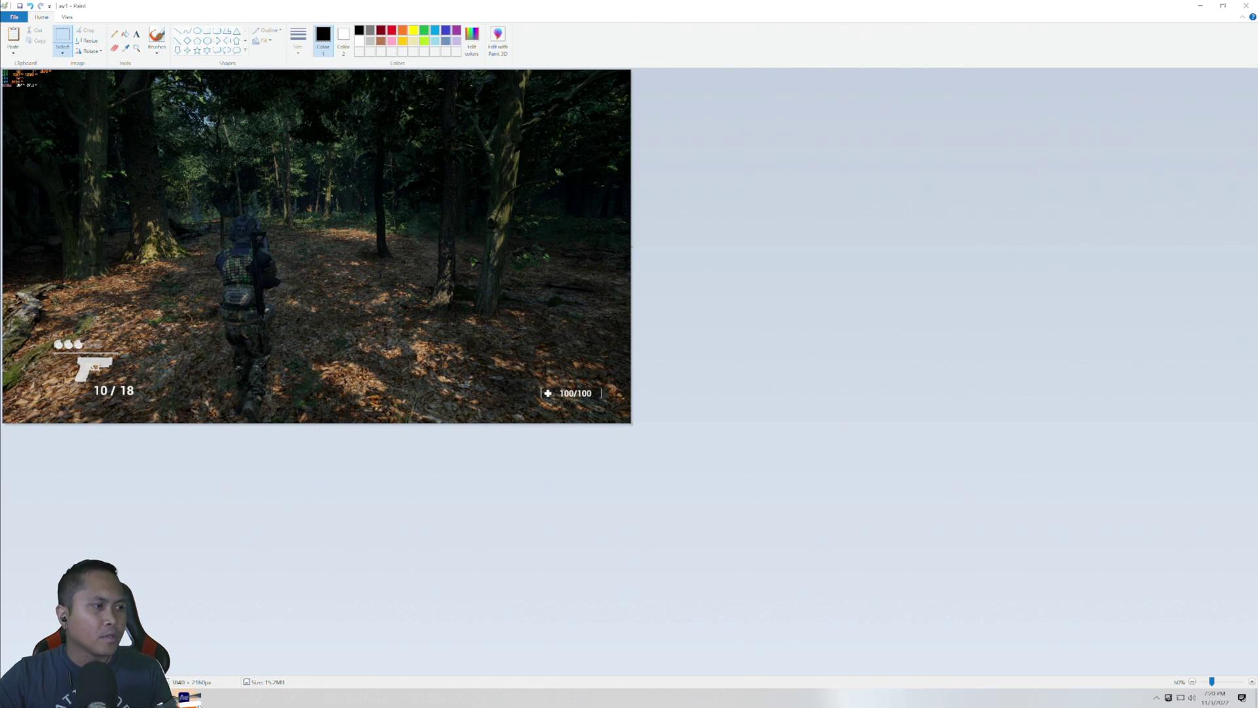
click(184, 696)
Import av1, h264 and hevc screenshots and make a composition from h264.png.
key(Escape)
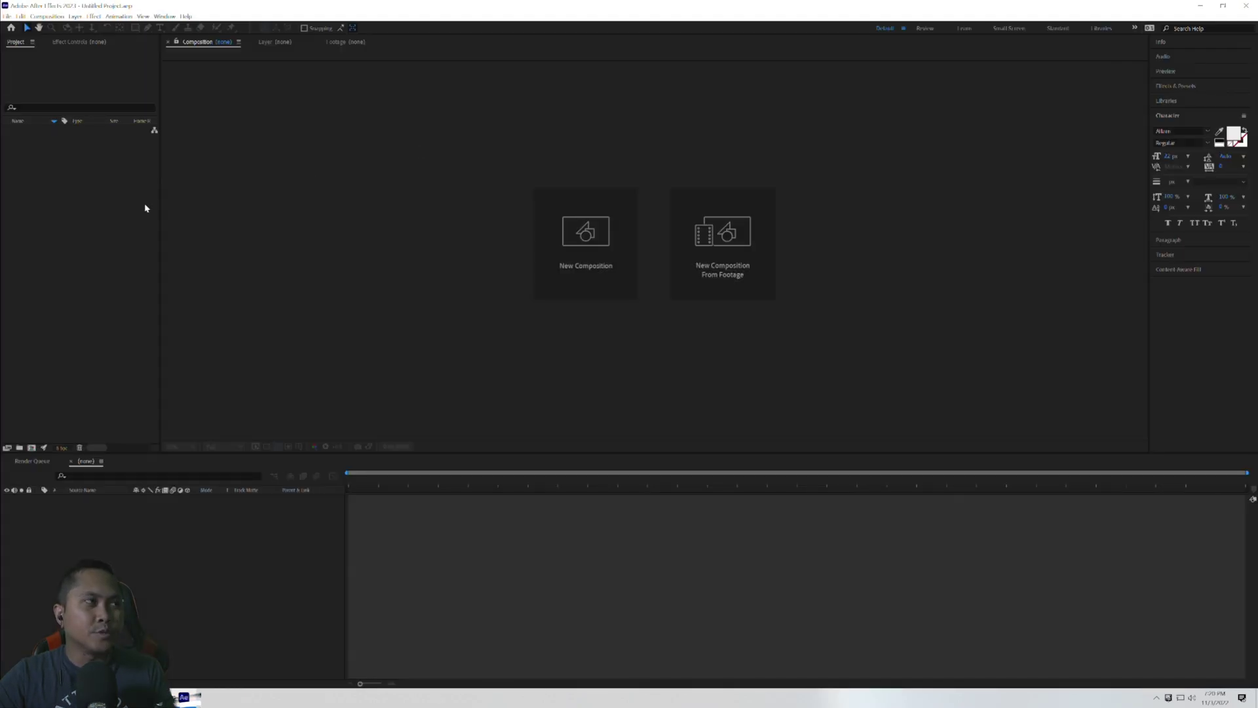
double_click(81, 192)
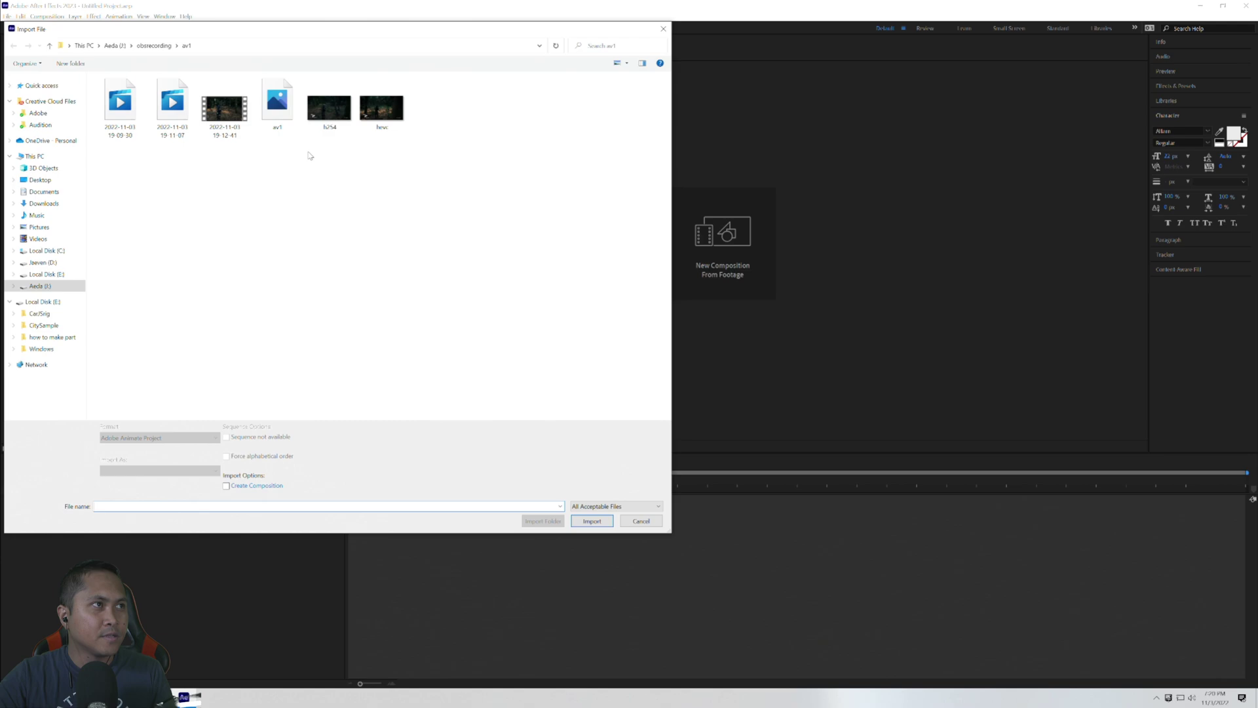
click(277, 107)
shift+click(381, 107)
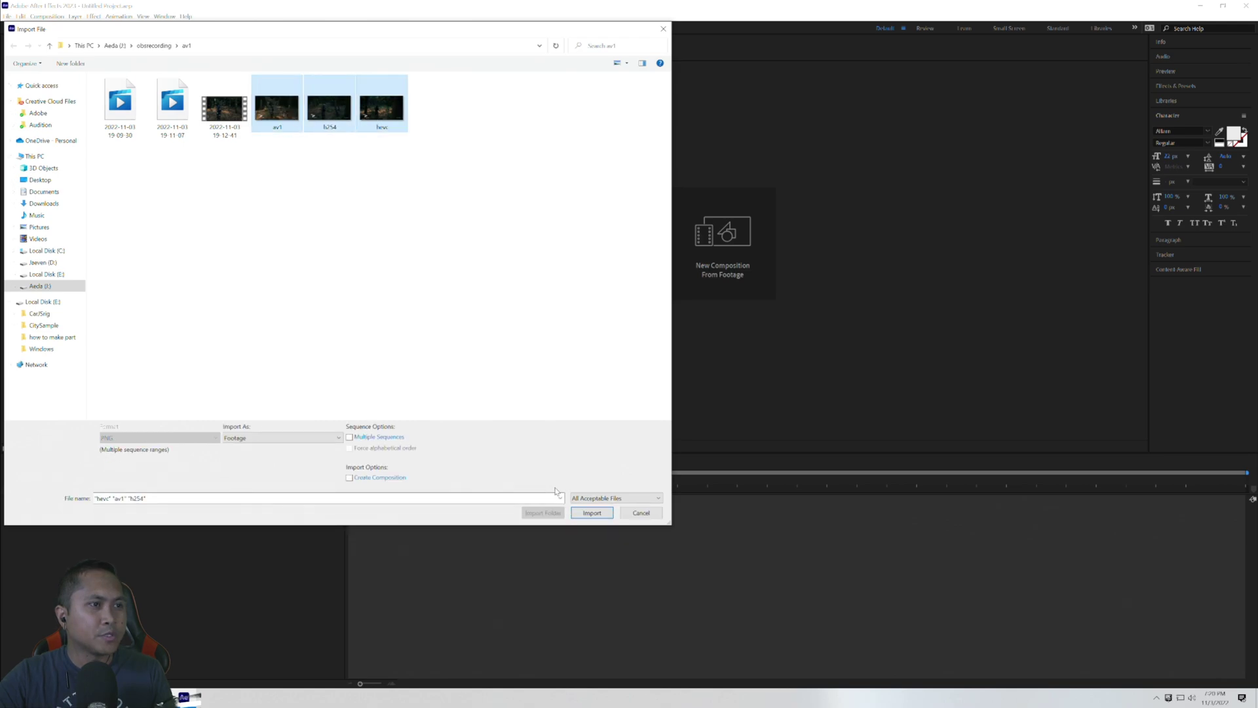
click(592, 513)
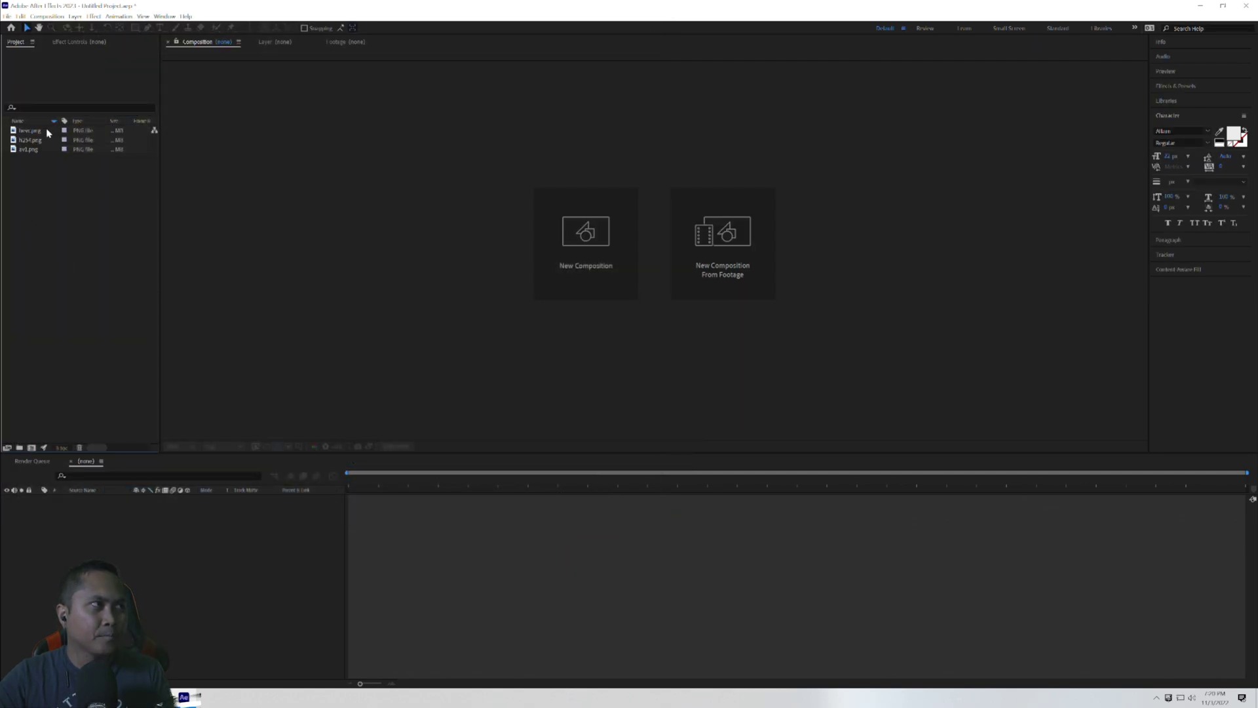
drag(30, 140, 31, 448)
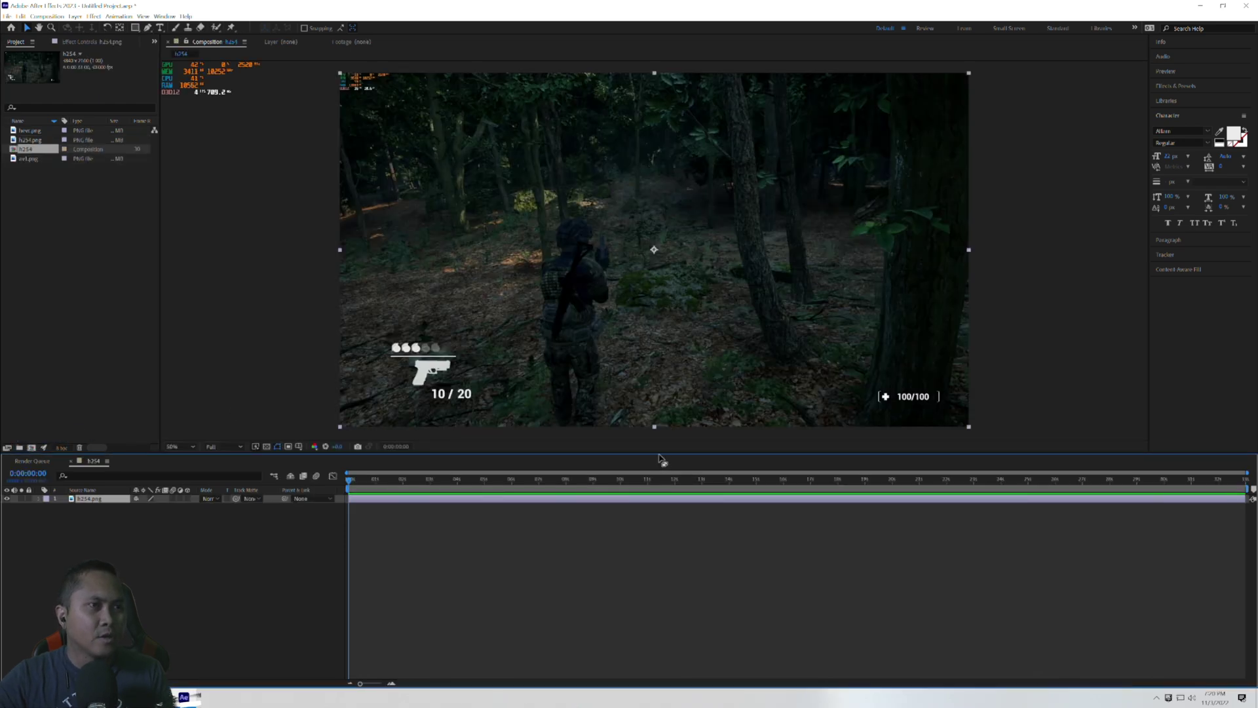
Enlarge the viewer at 200% zoom, add hevc.png as a layer, and toggle it to compare.
drag(661, 459, 688, 603)
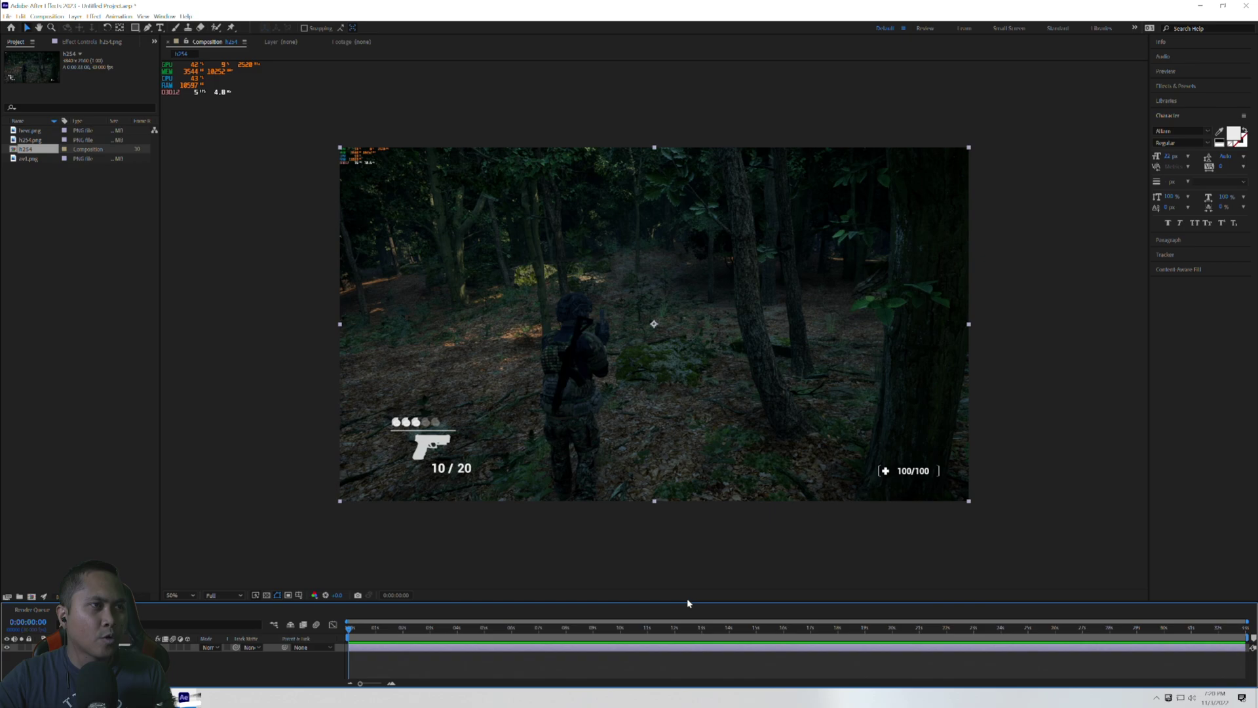
scroll(520, 328, up, 4)
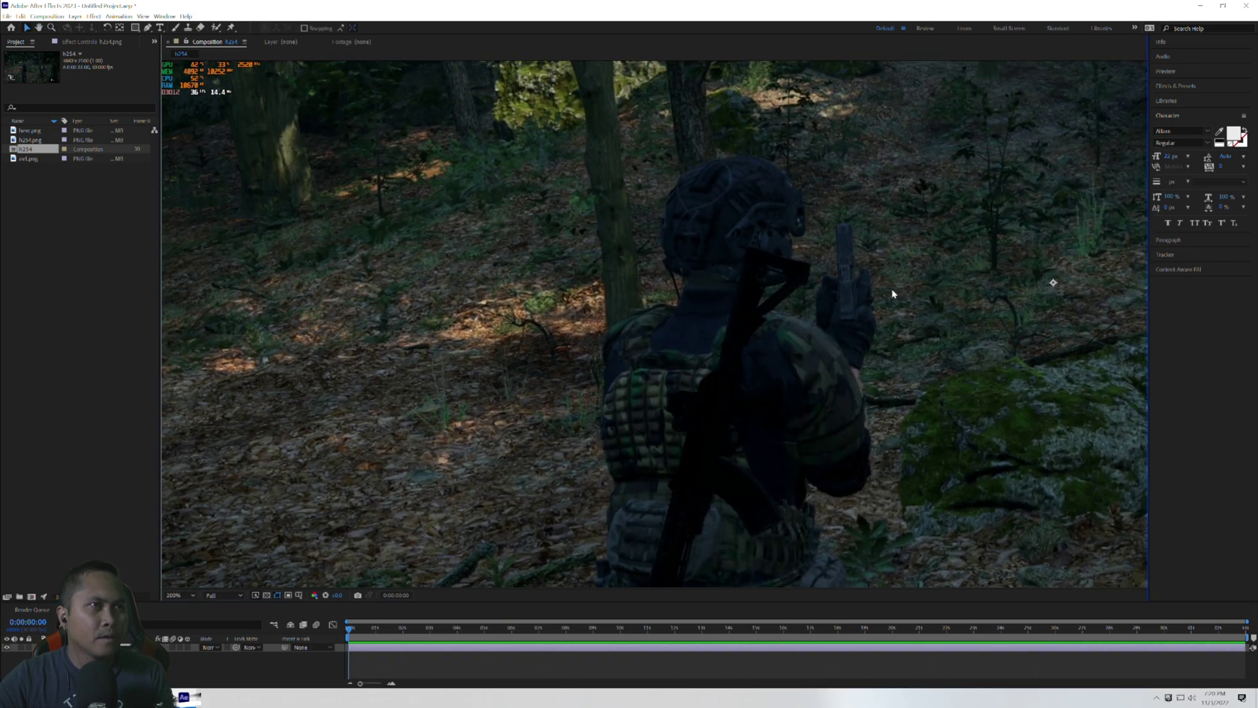
drag(893, 293, 758, 228)
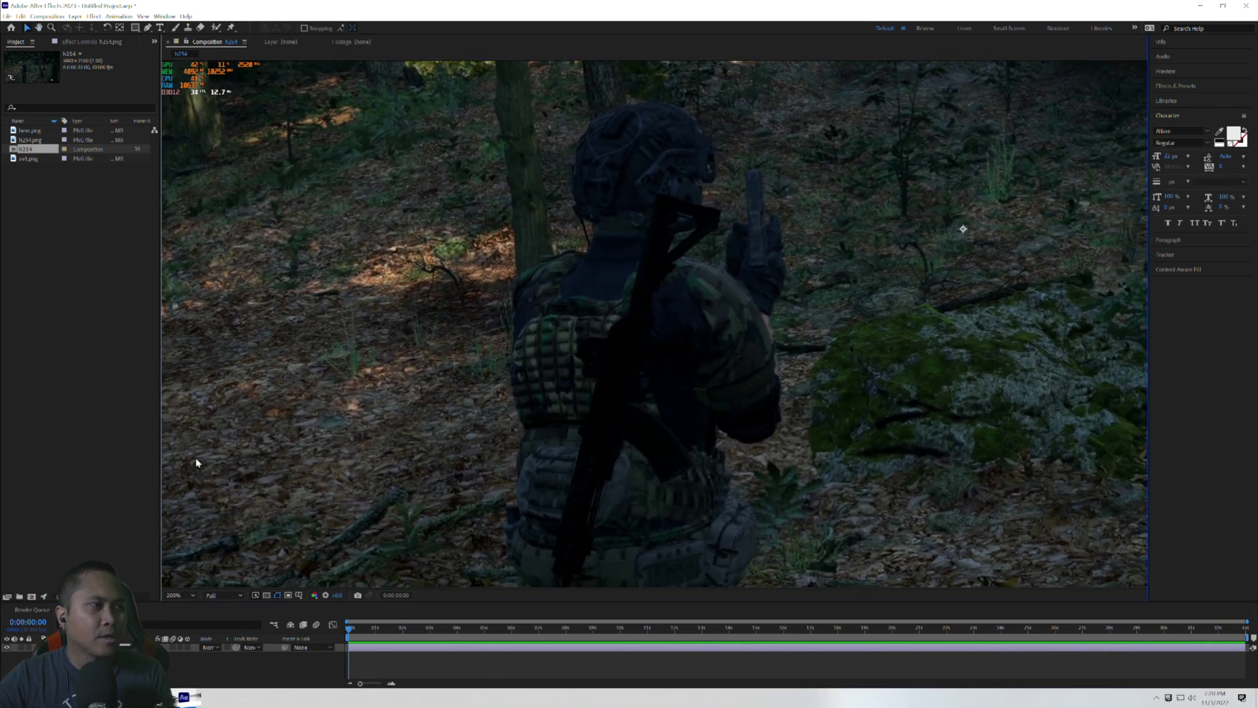
click(30, 132)
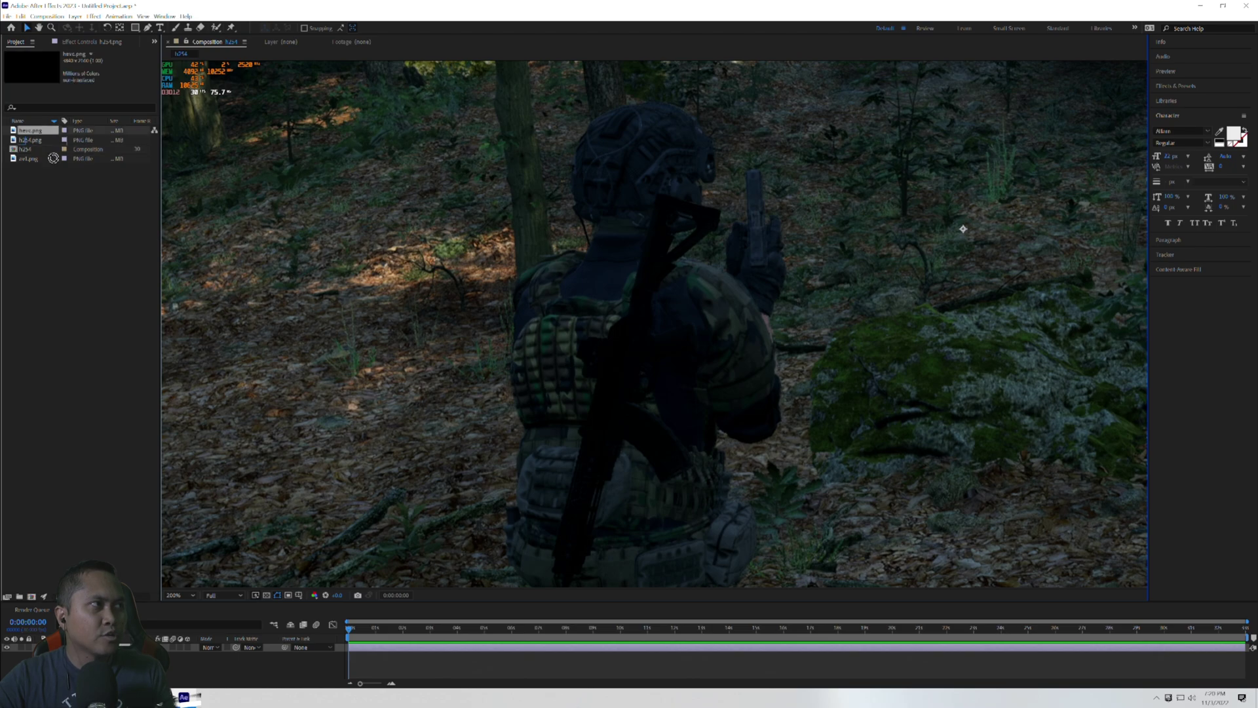
drag(30, 132, 89, 649)
click(9, 650)
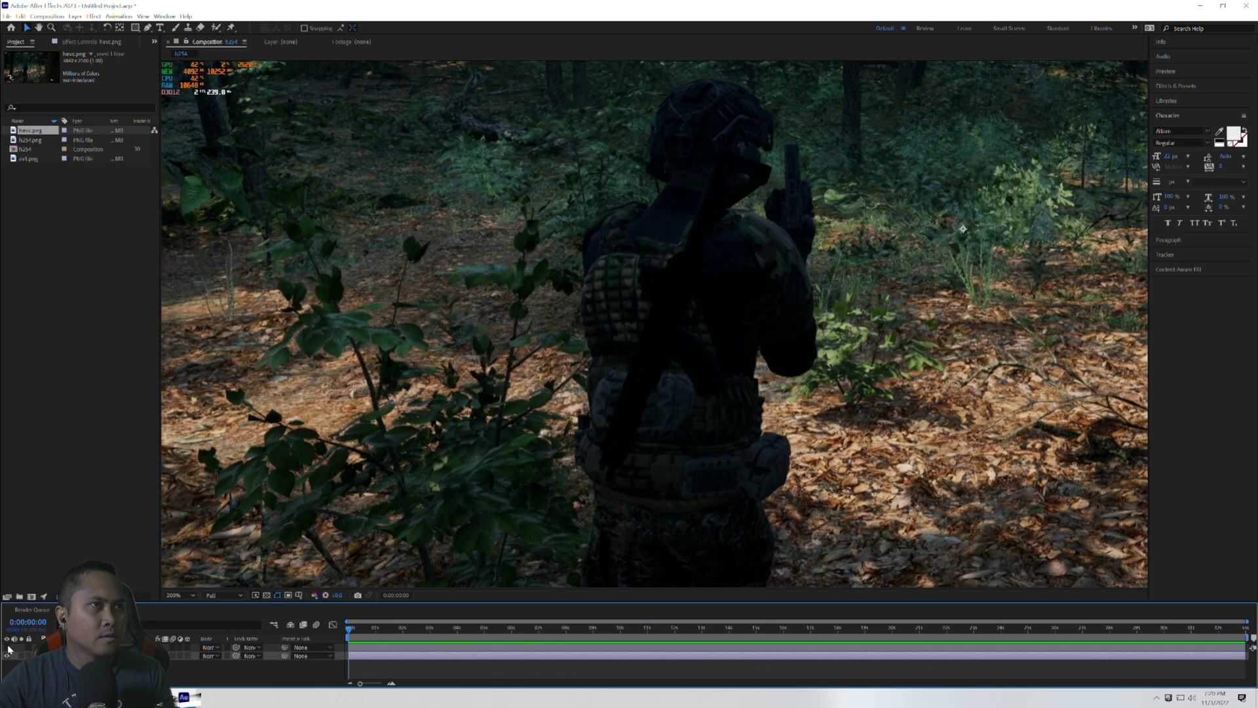
click(8, 648)
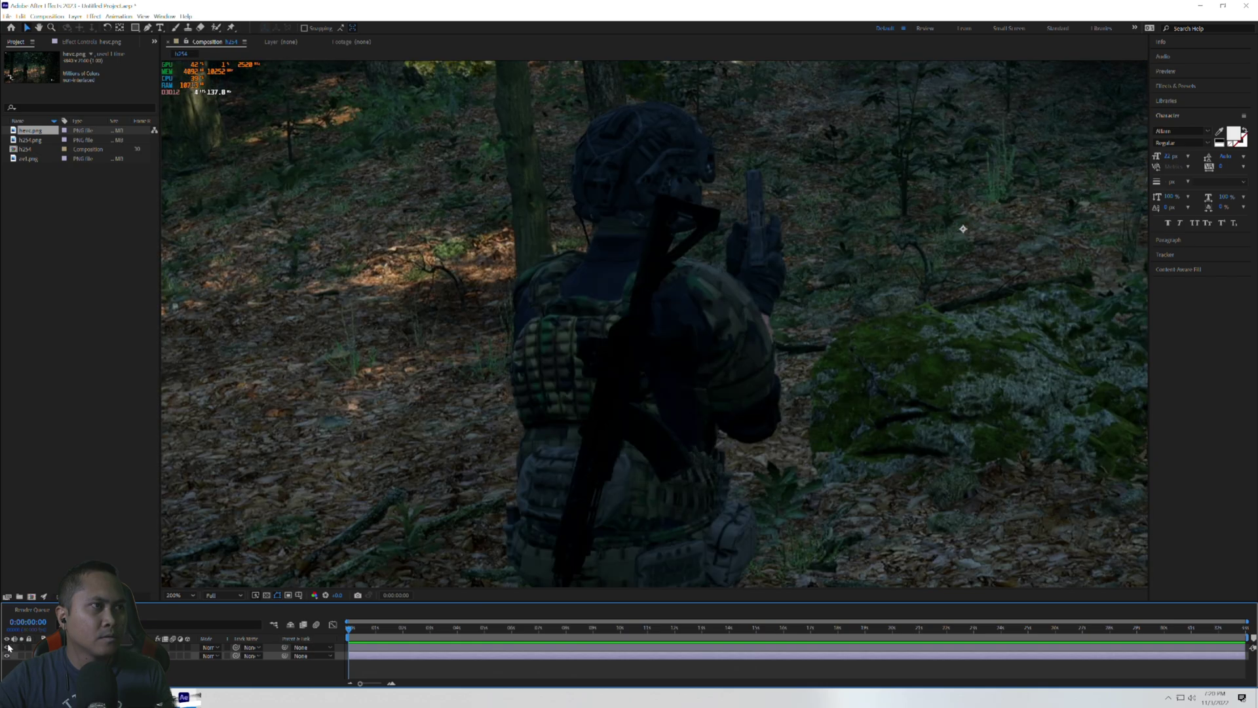
click(9, 647)
Frame the soldier in the viewer and add av1.png as a third layer.
scroll(772, 253, up, 3)
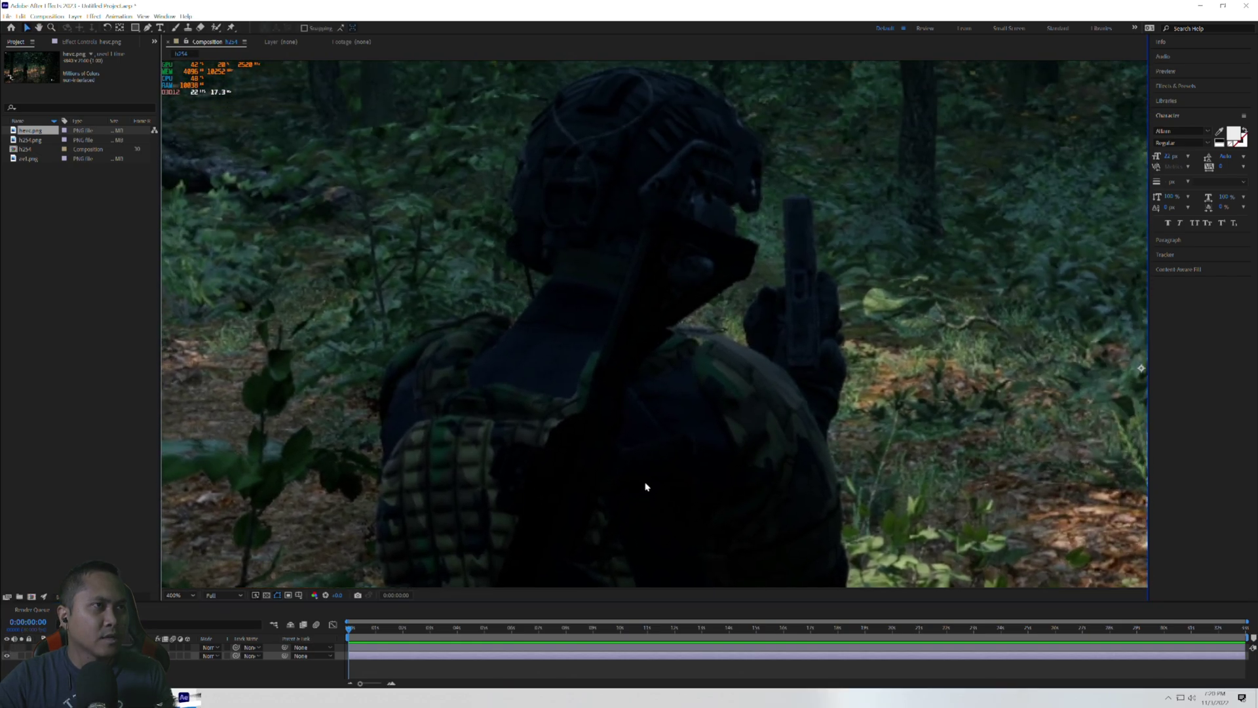
scroll(646, 486, down, 3)
drag(652, 463, 655, 326)
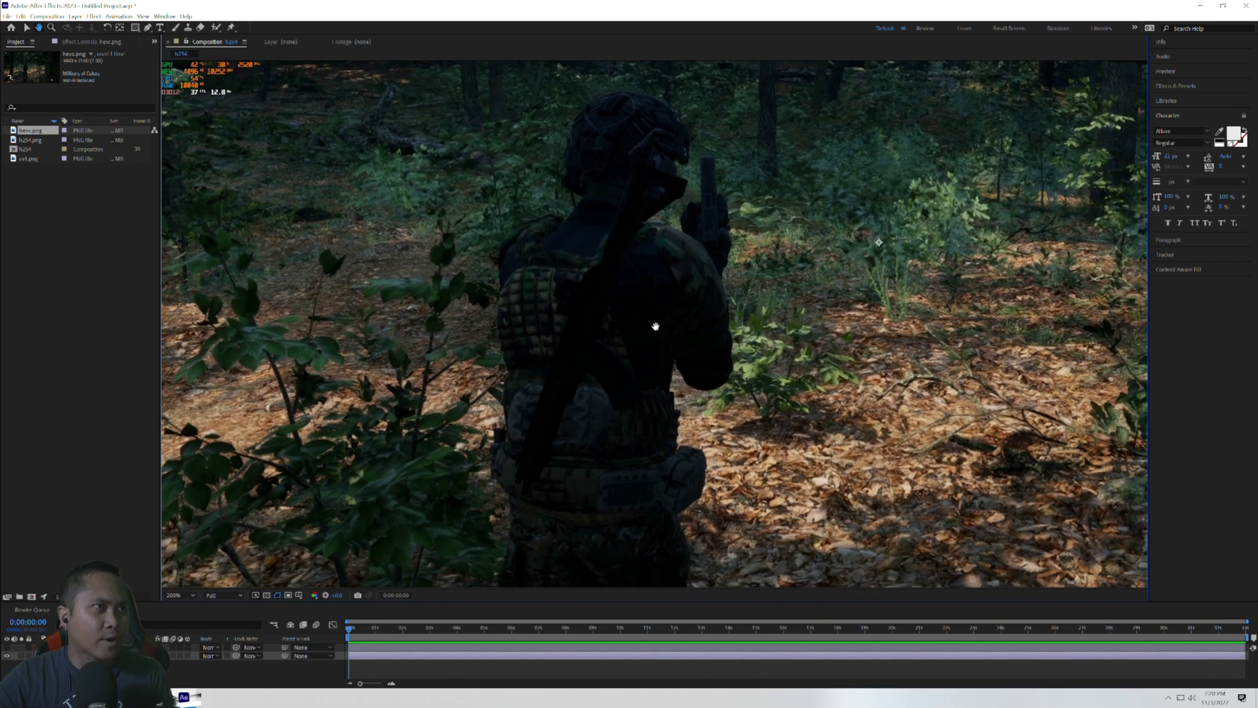
key(v)
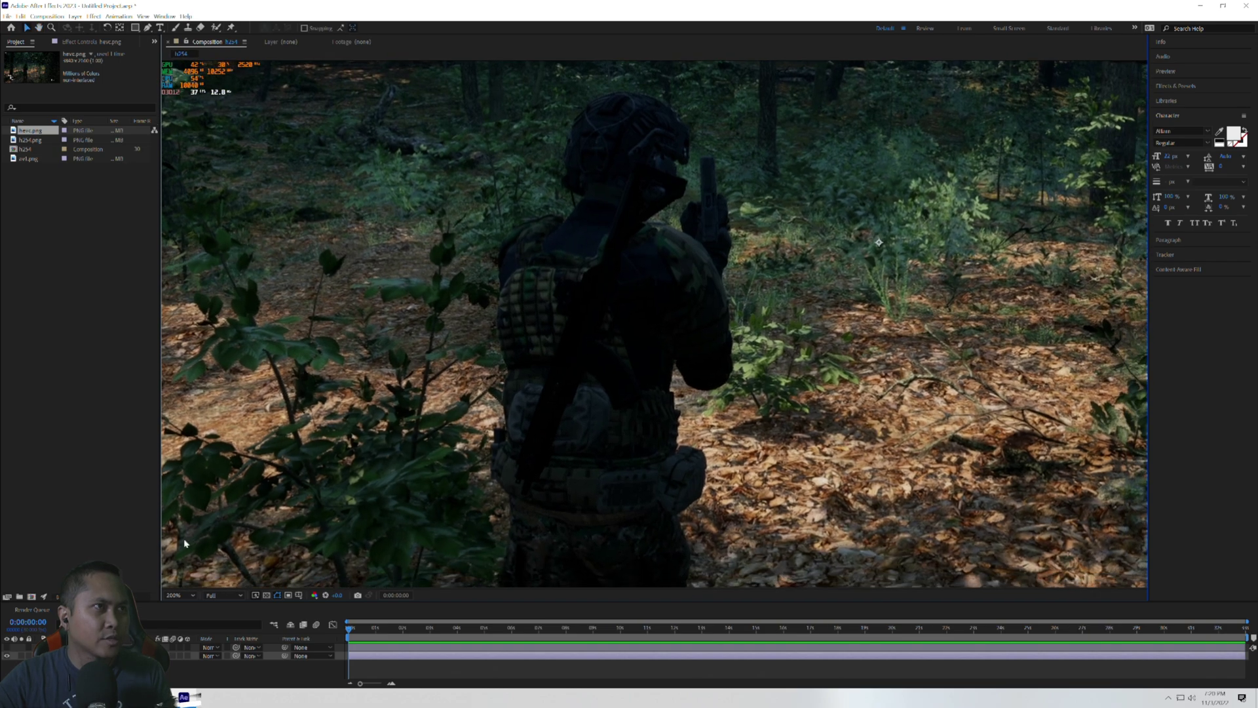
click(27, 159)
key(ctrl+/)
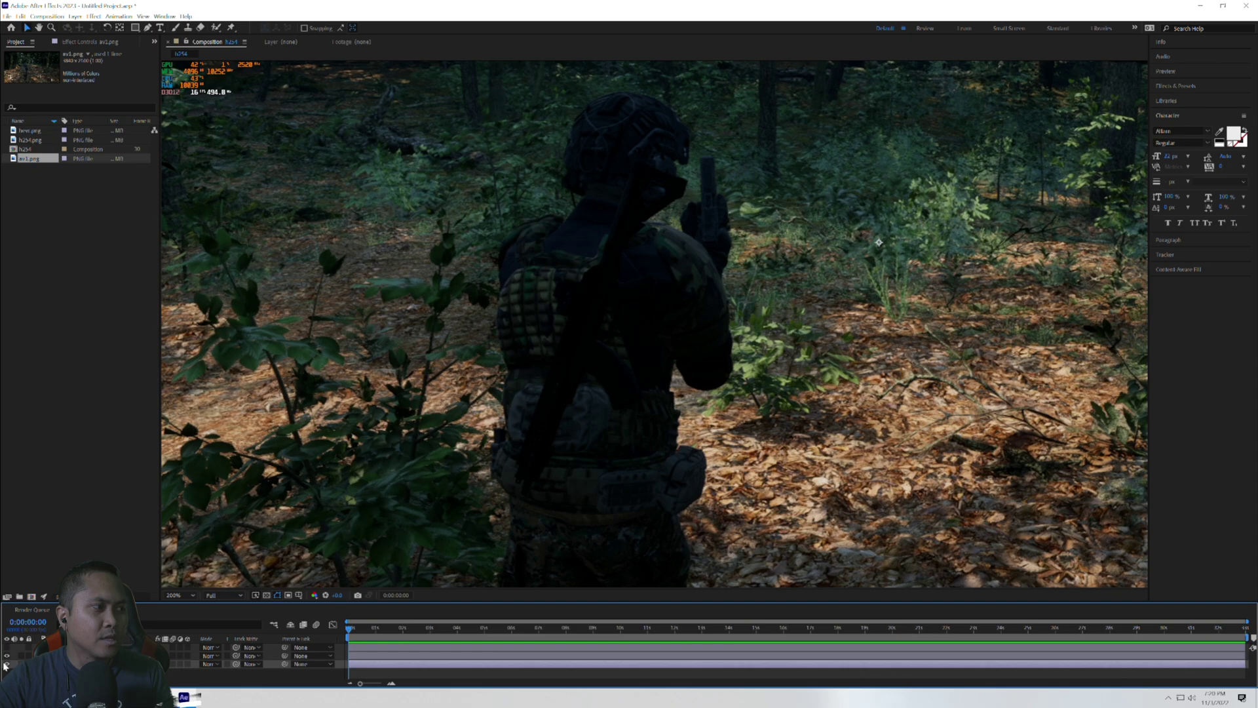
Pan the view and toggle layer visibility to compare the 10/19 and 10/20 frames.
key(h)
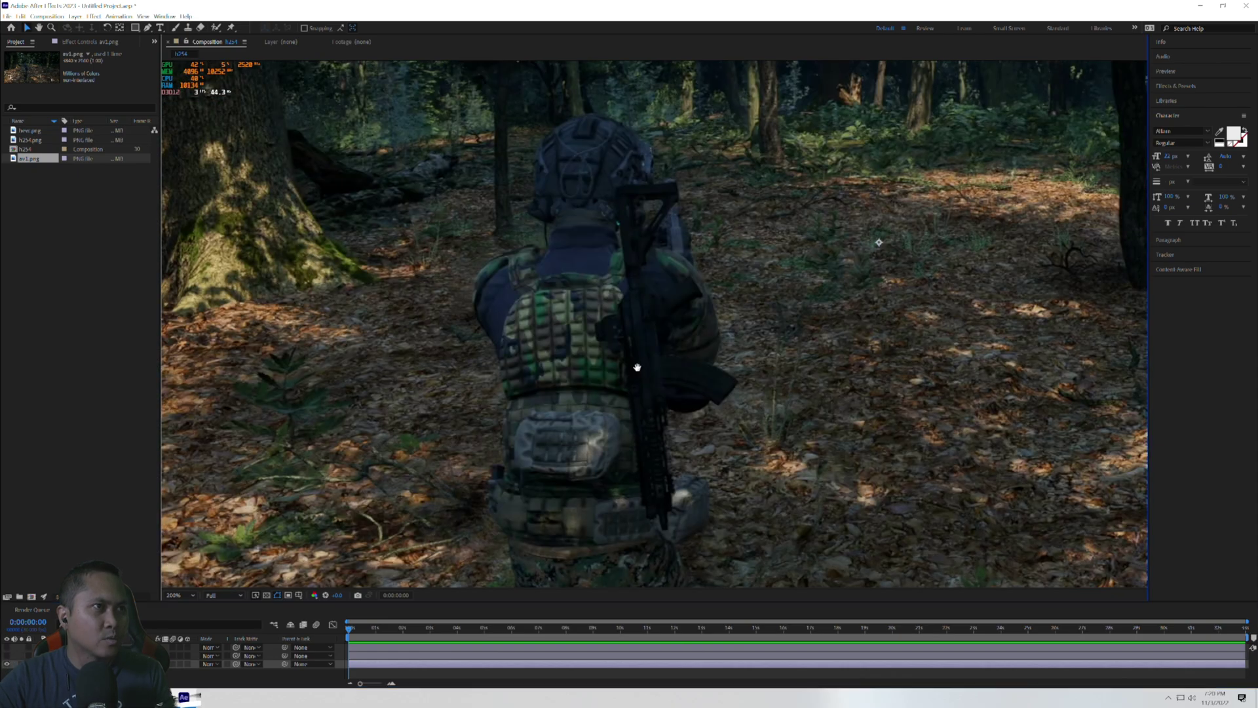
drag(637, 365, 654, 338)
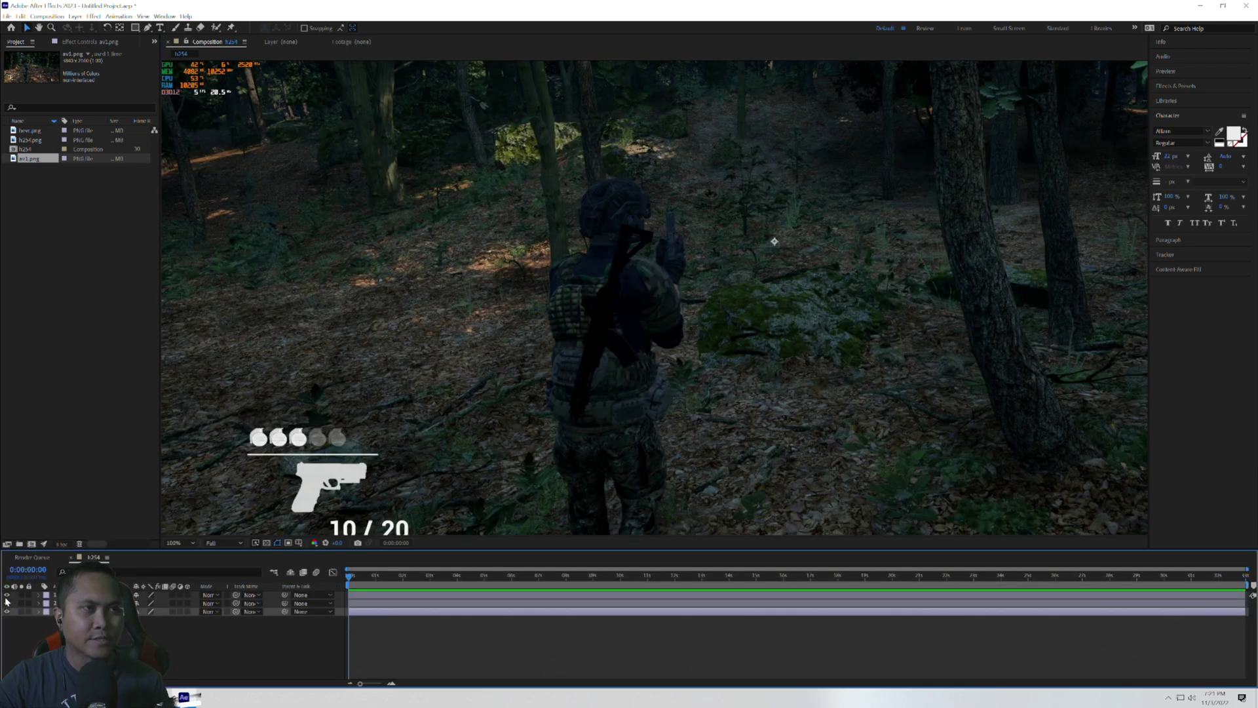
click(7, 594)
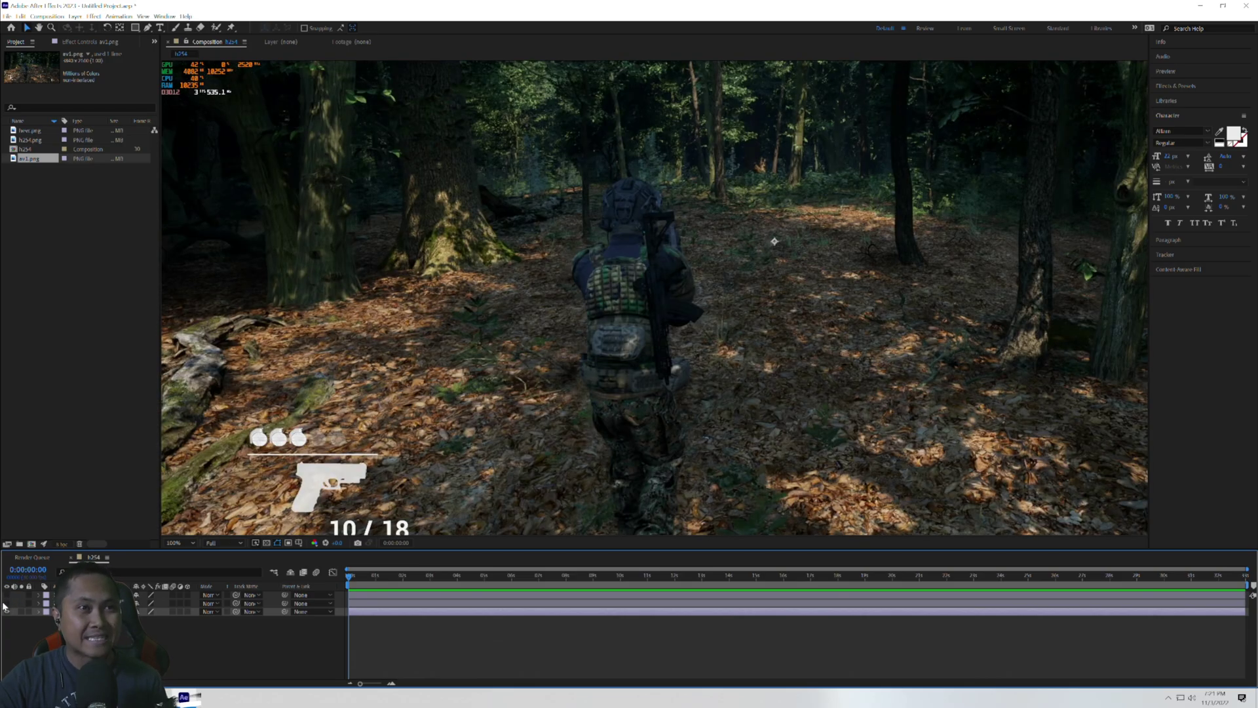
click(7, 603)
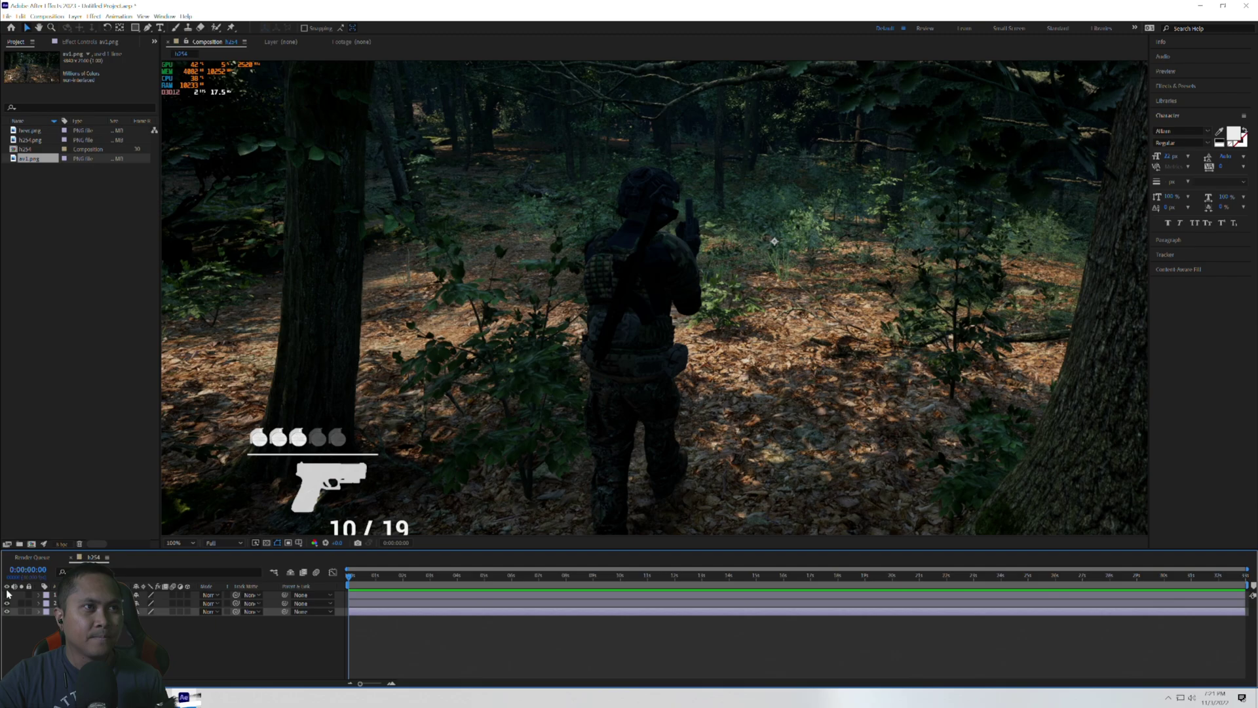
click(7, 596)
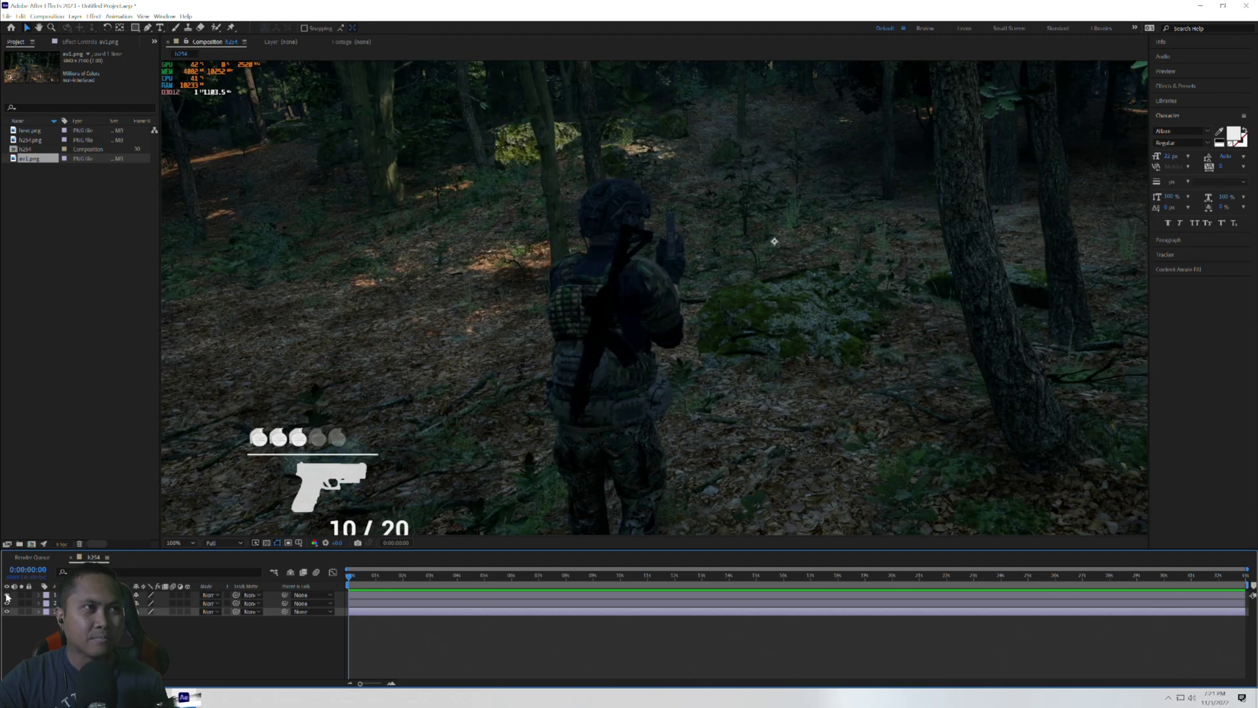
Hide the top layer to reveal the 10/18 frame and recenter the image in the viewer.
click(7, 595)
scroll(656, 295, down, 3)
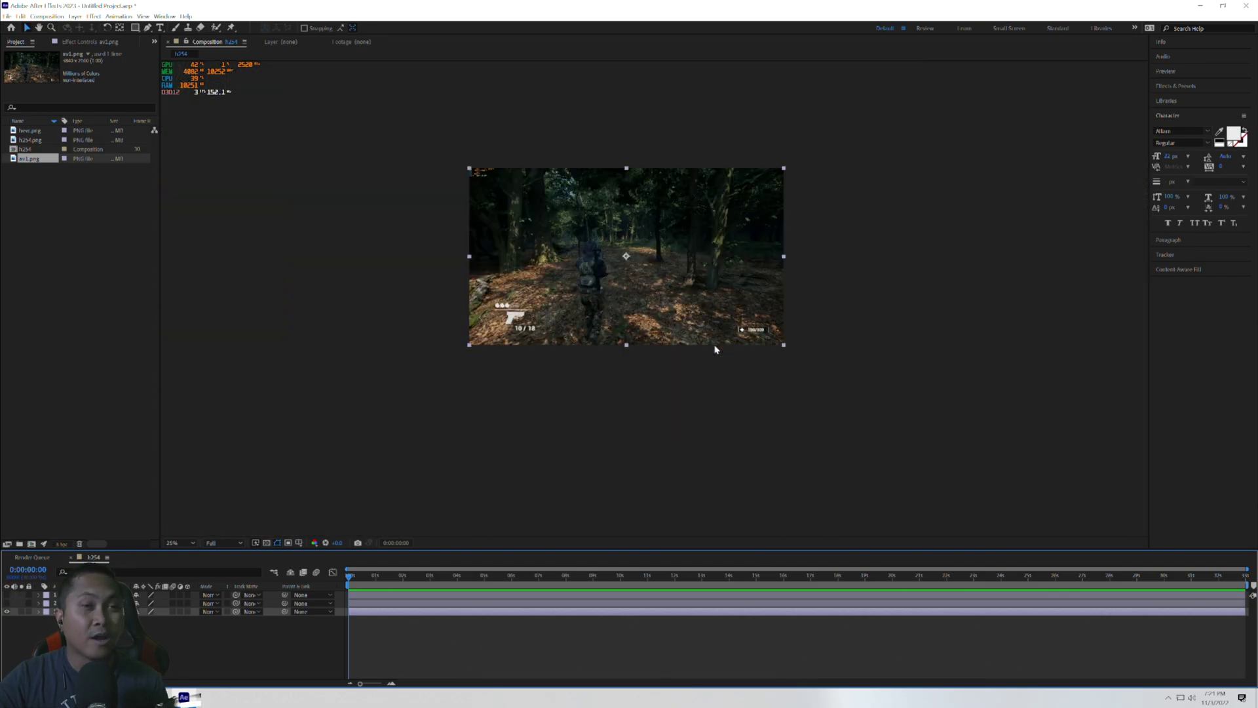
scroll(732, 351, up, 1)
drag(732, 351, 725, 353)
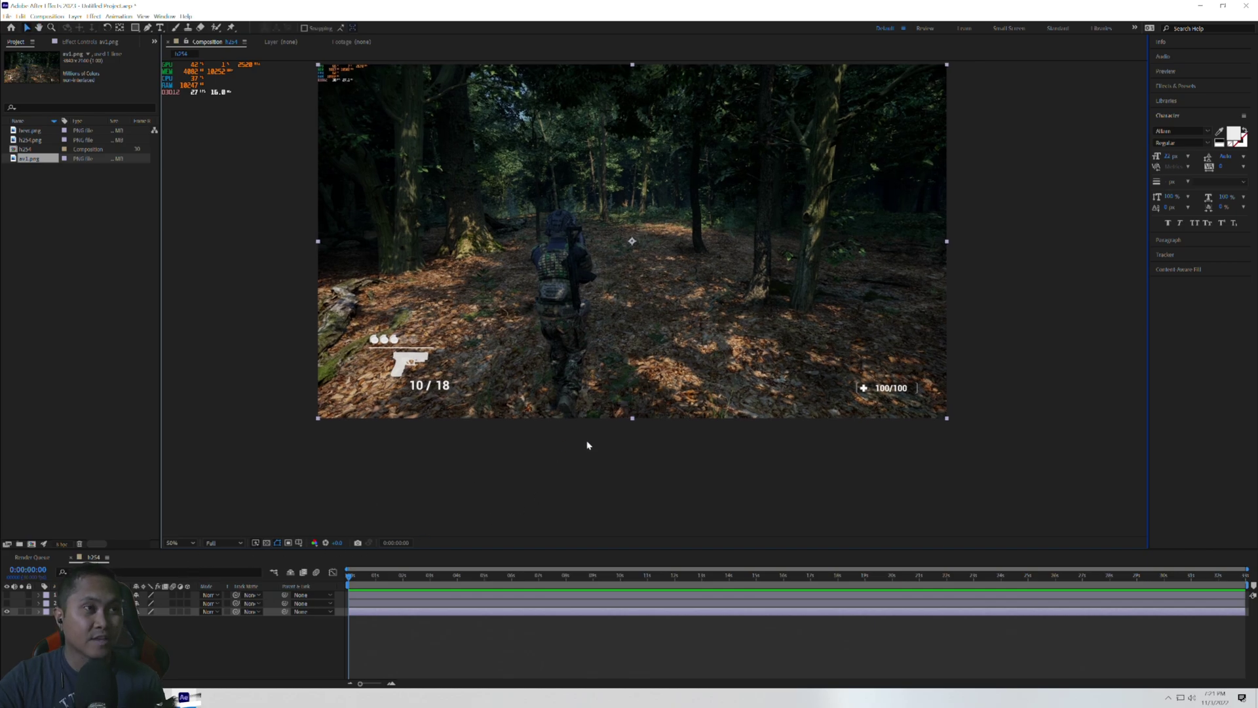
scroll(715, 376, up, 2)
scroll(714, 380, down, 2)
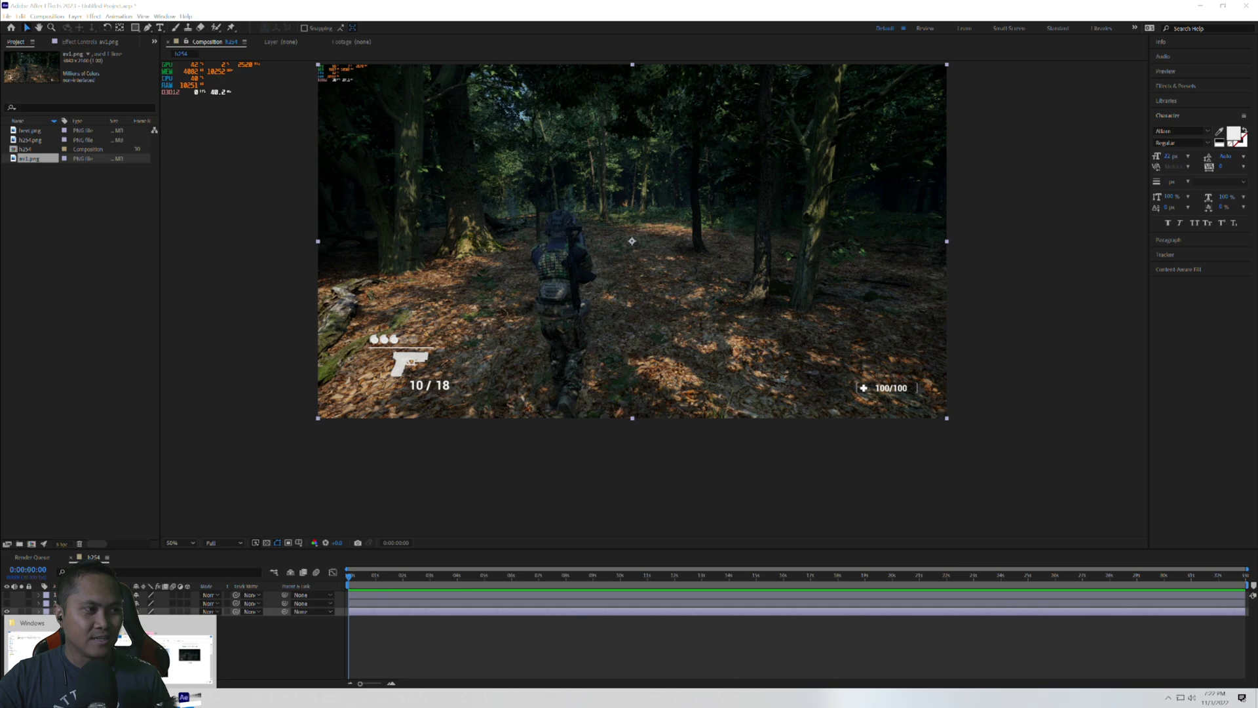
click(176, 652)
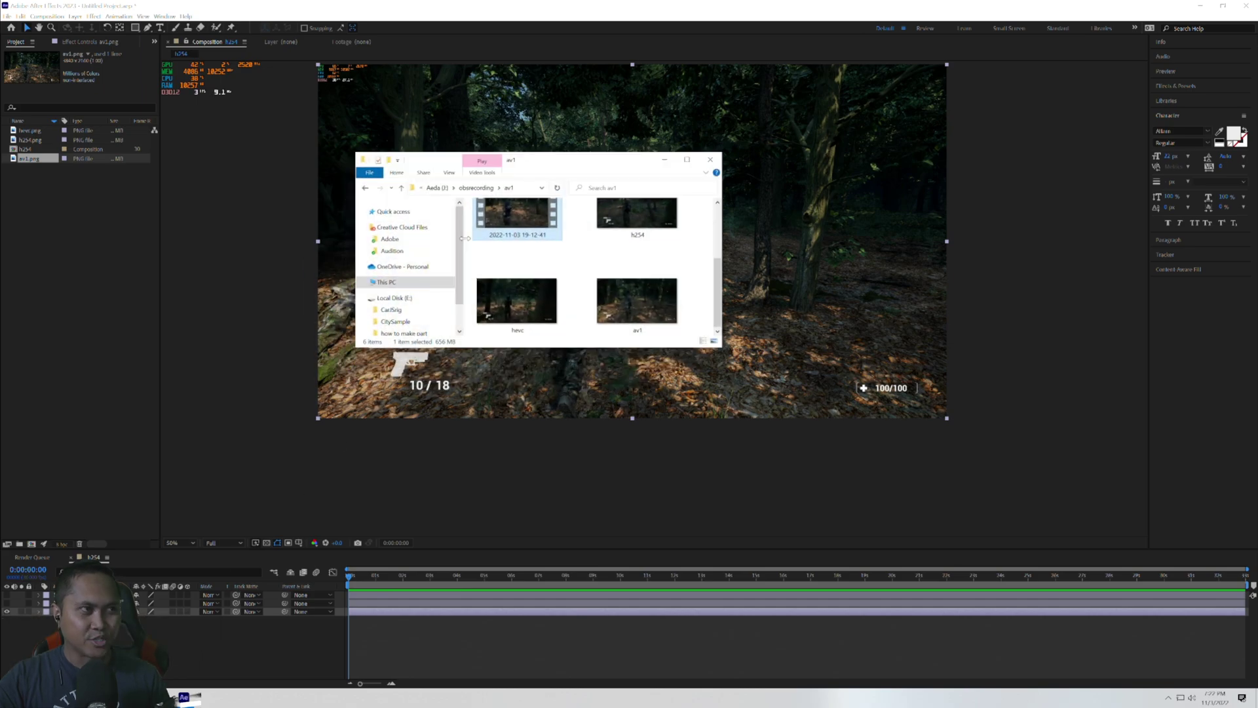
right_click(533, 232)
click(1203, 453)
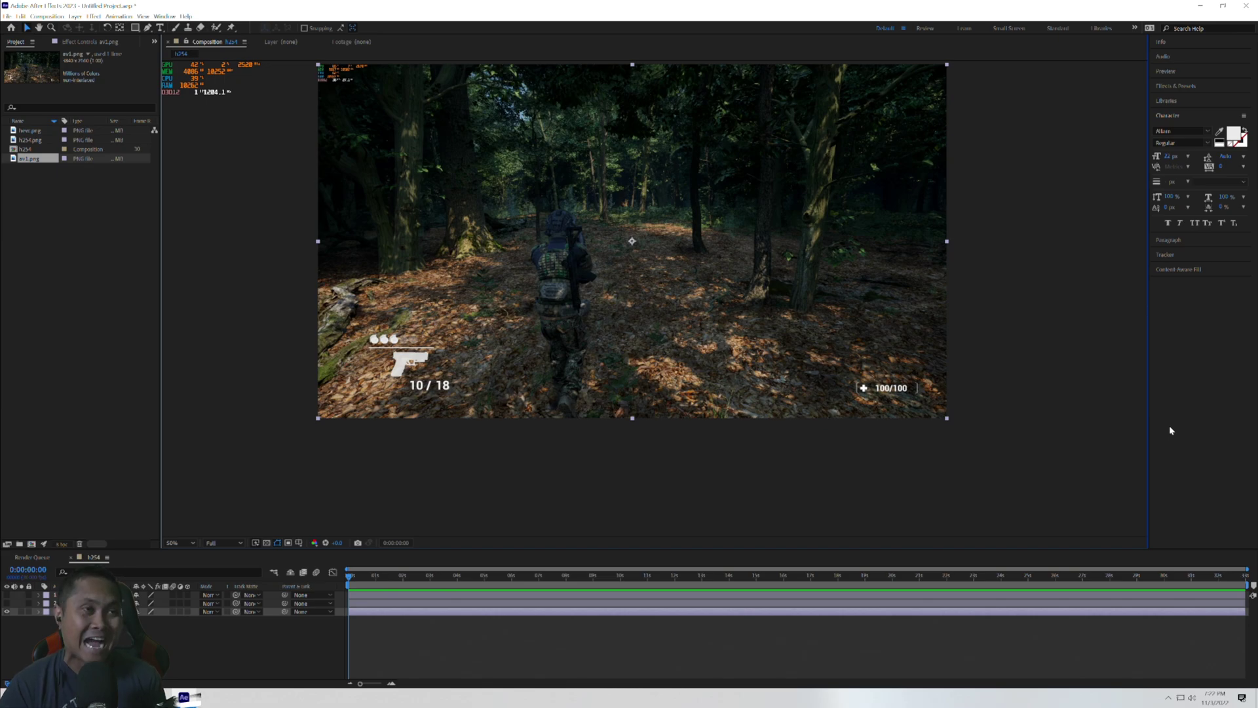
Cycle layer visibility through the 10/18, 10/19 and 10/20 frames, ending with all three layers on.
click(7, 603)
click(7, 595)
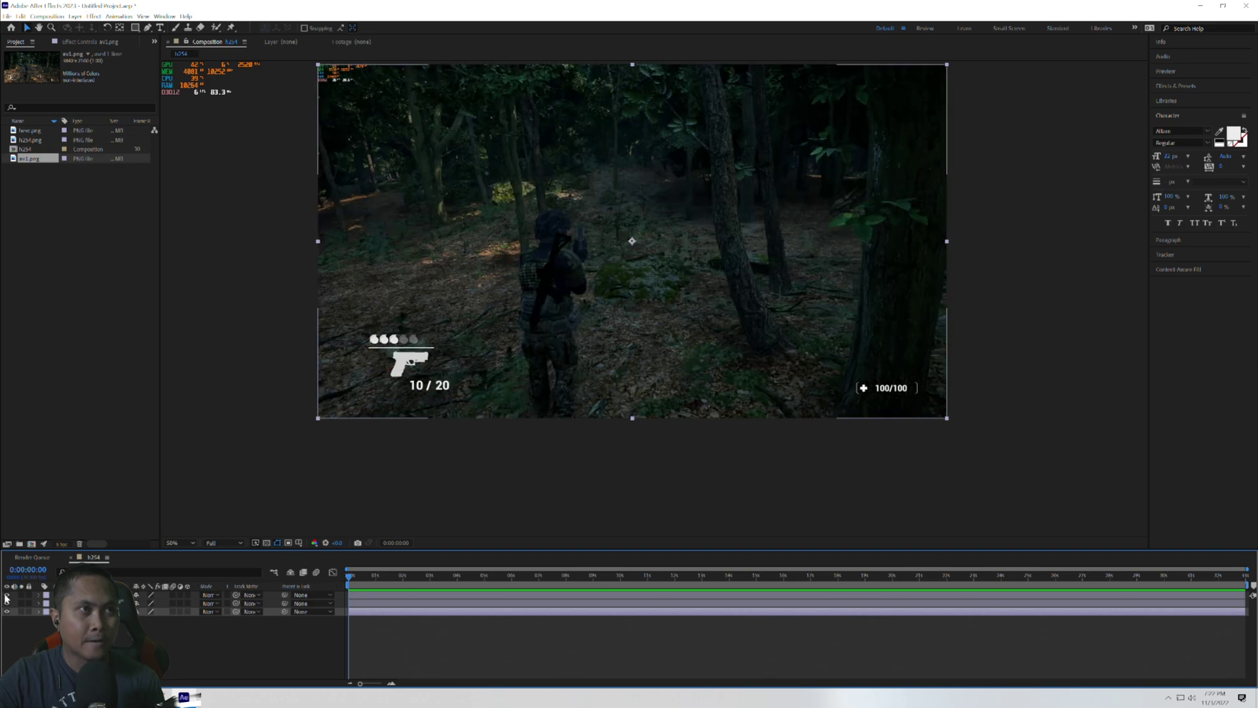
click(7, 595)
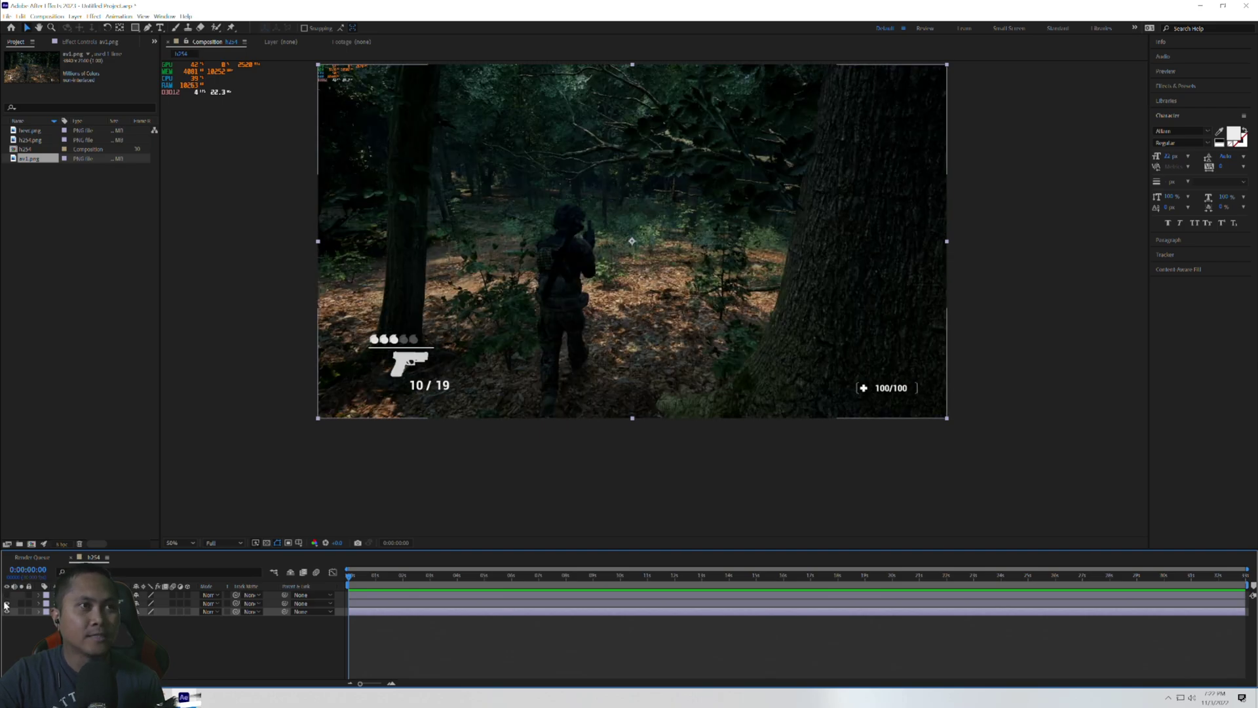
click(6, 603)
click(7, 602)
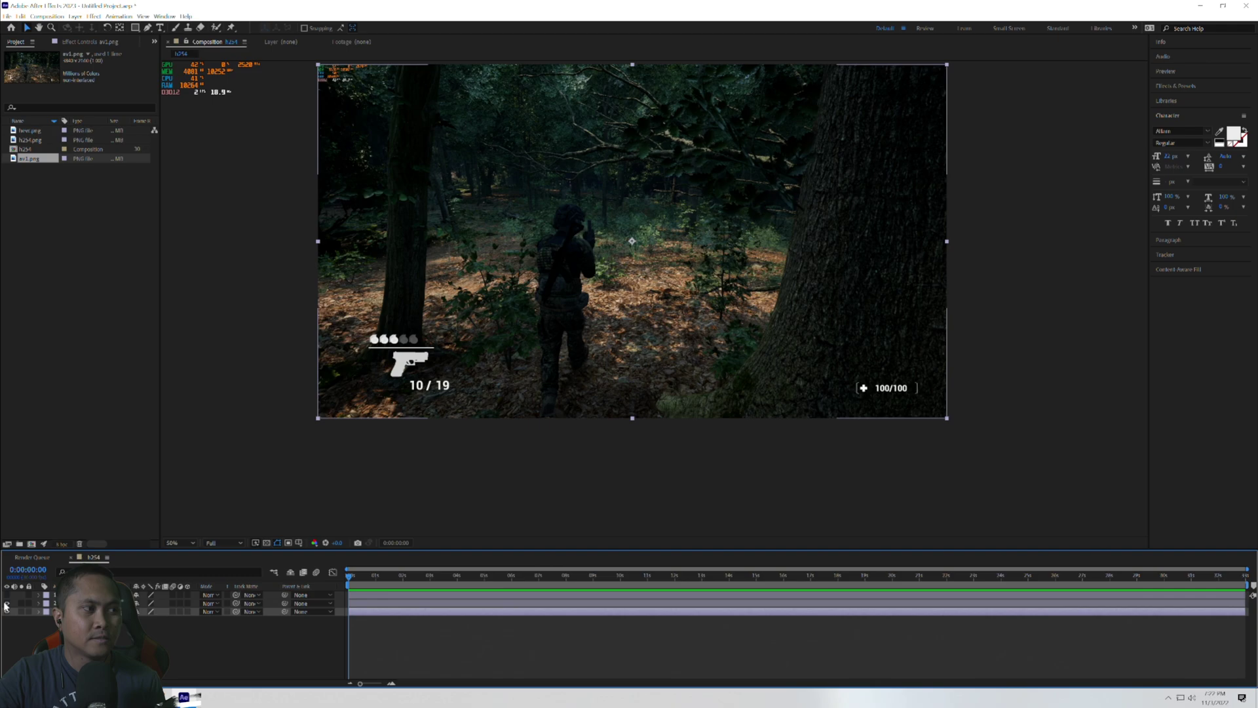
click(7, 595)
click(7, 595)
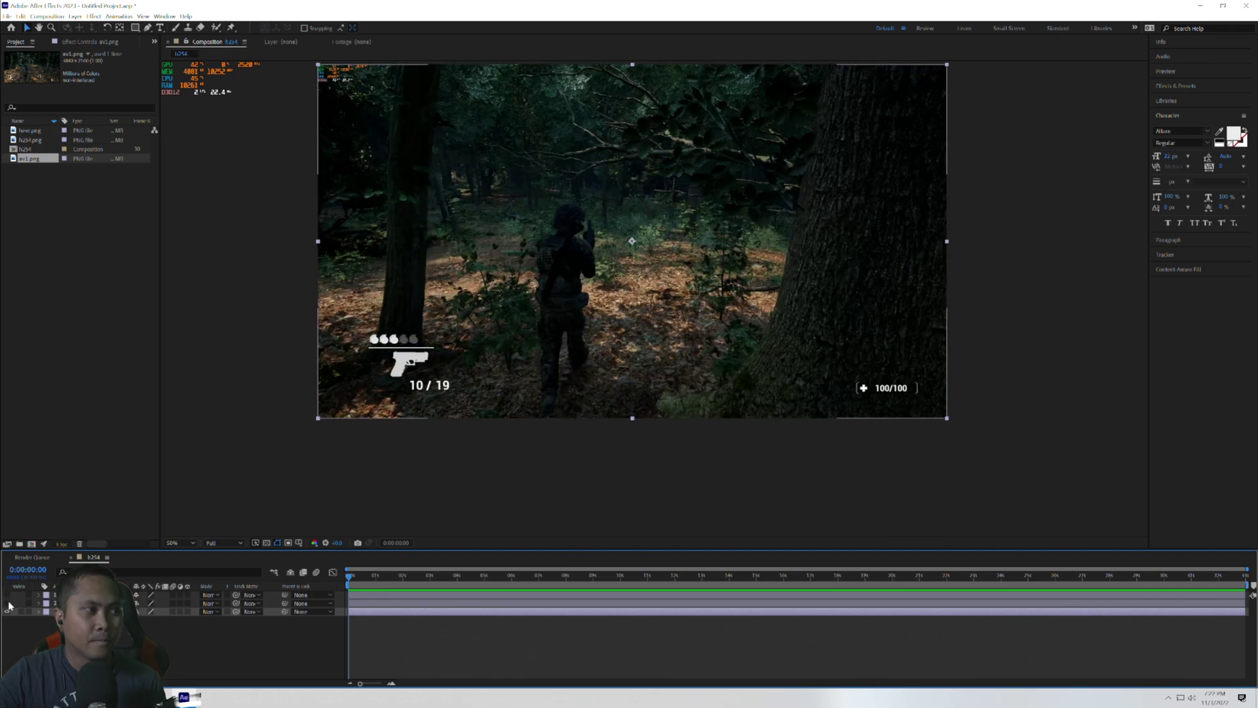
click(6, 603)
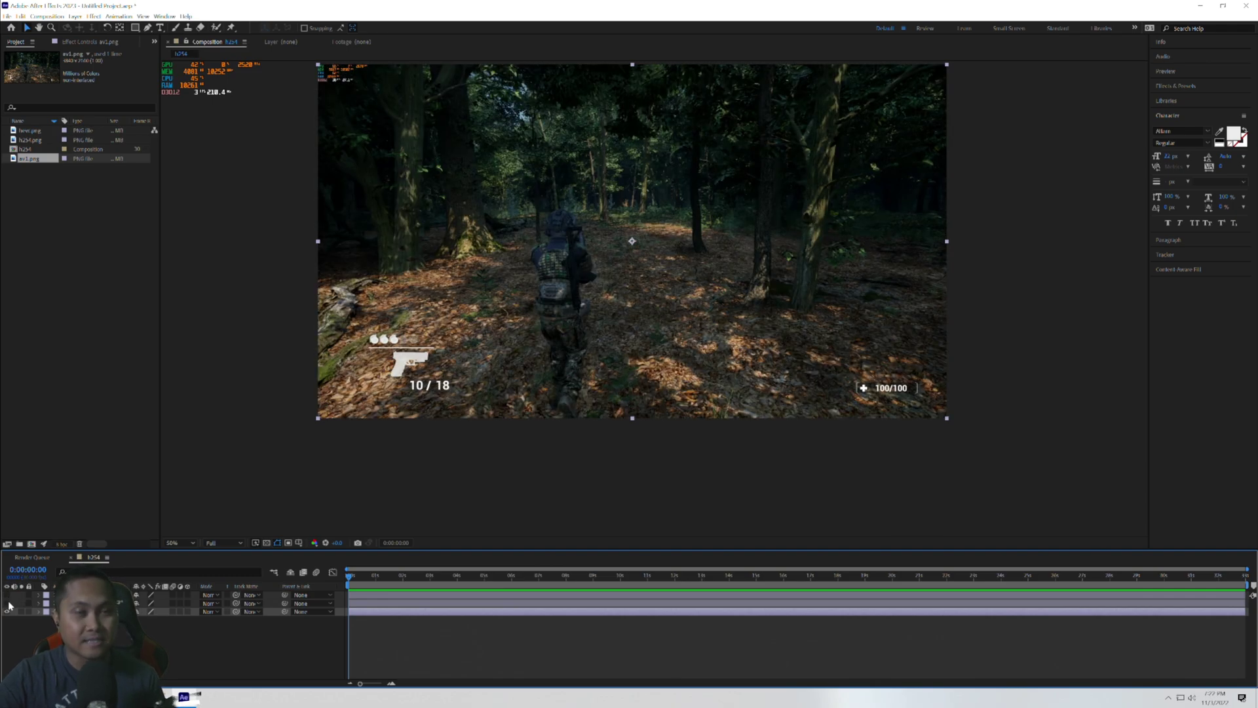
click(6, 602)
click(7, 595)
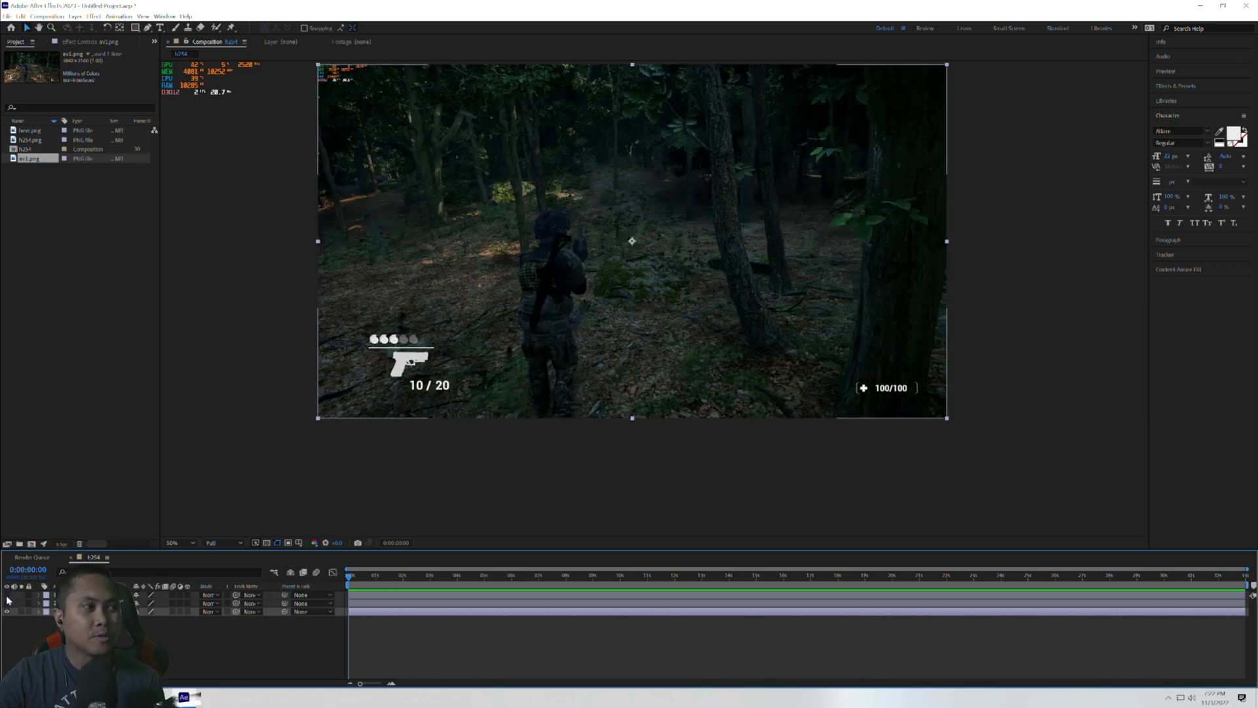
alt+click(7, 609)
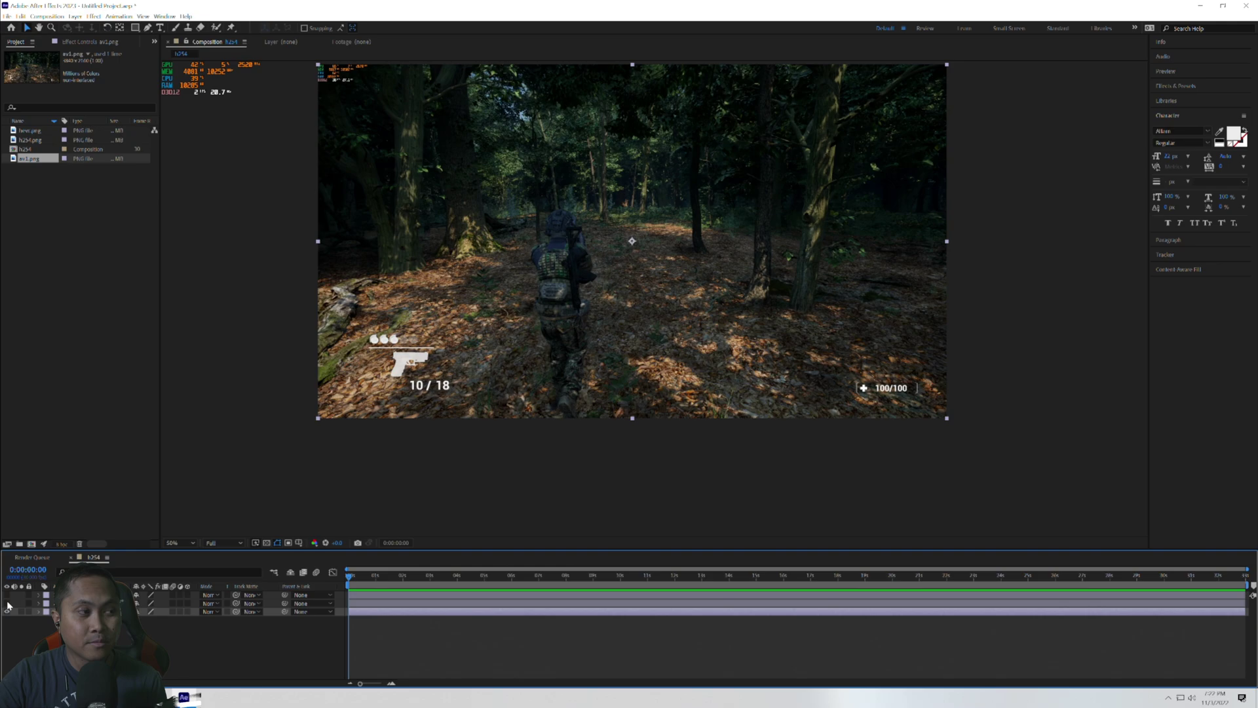
click(6, 603)
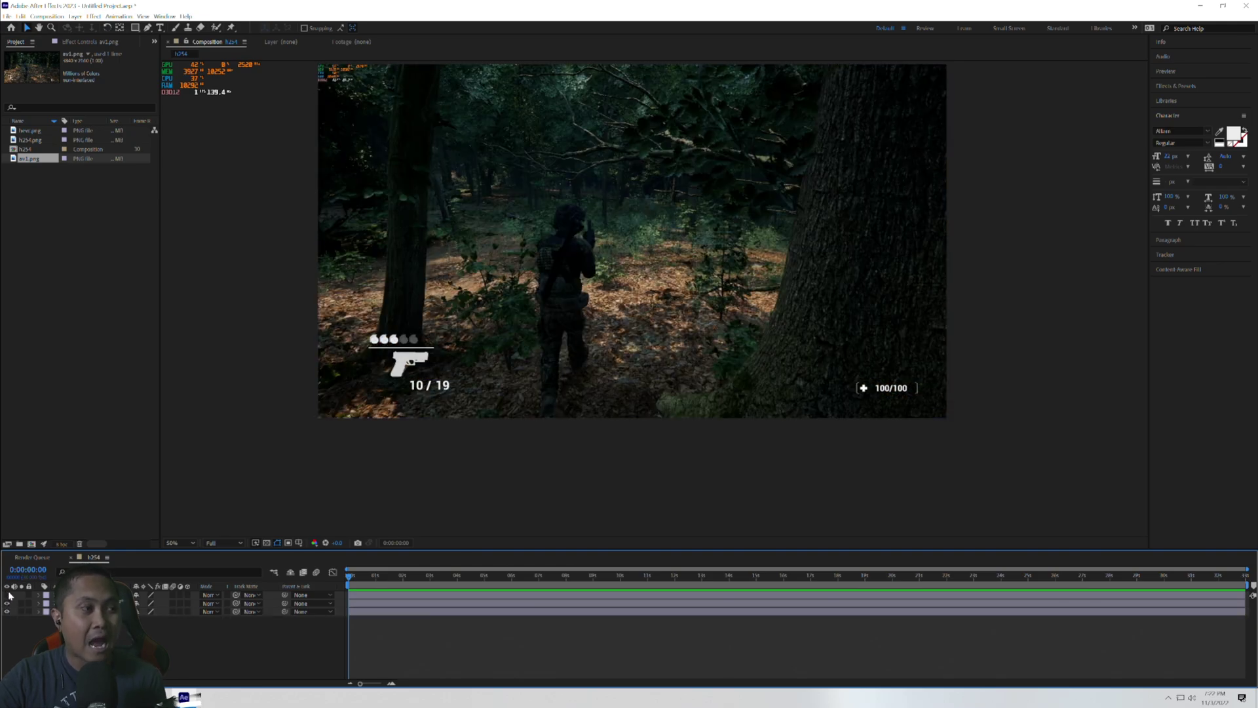
click(8, 595)
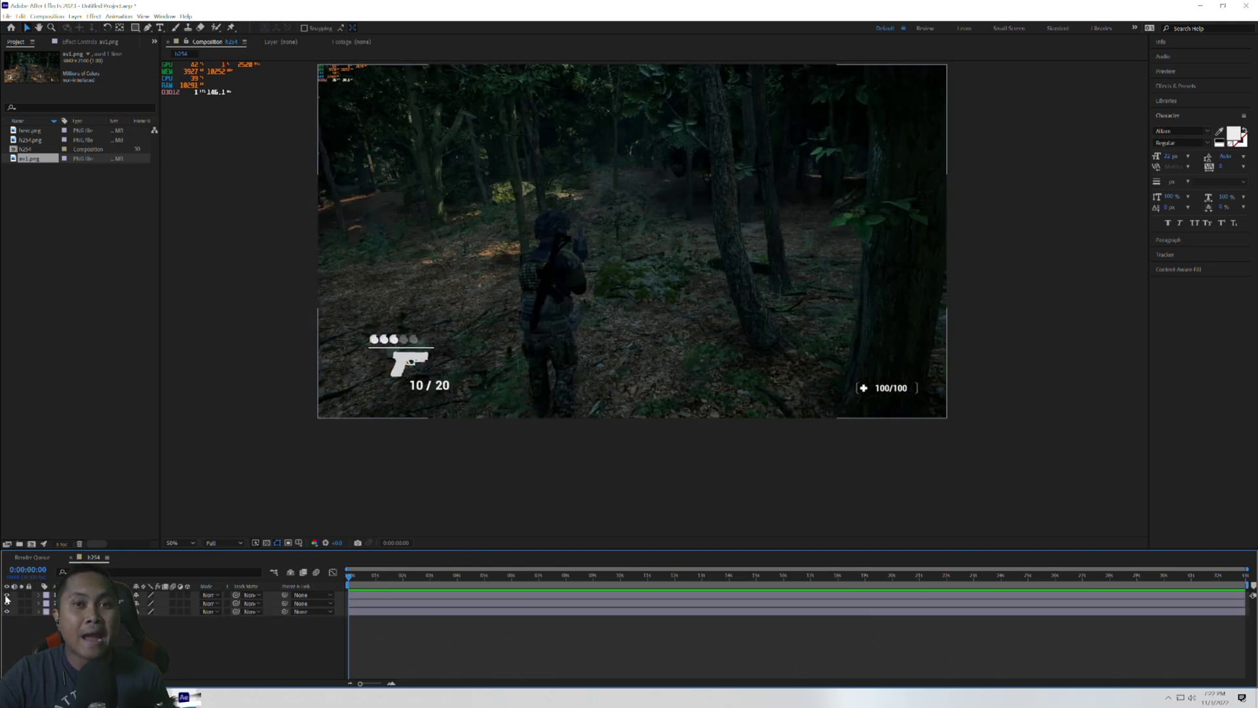